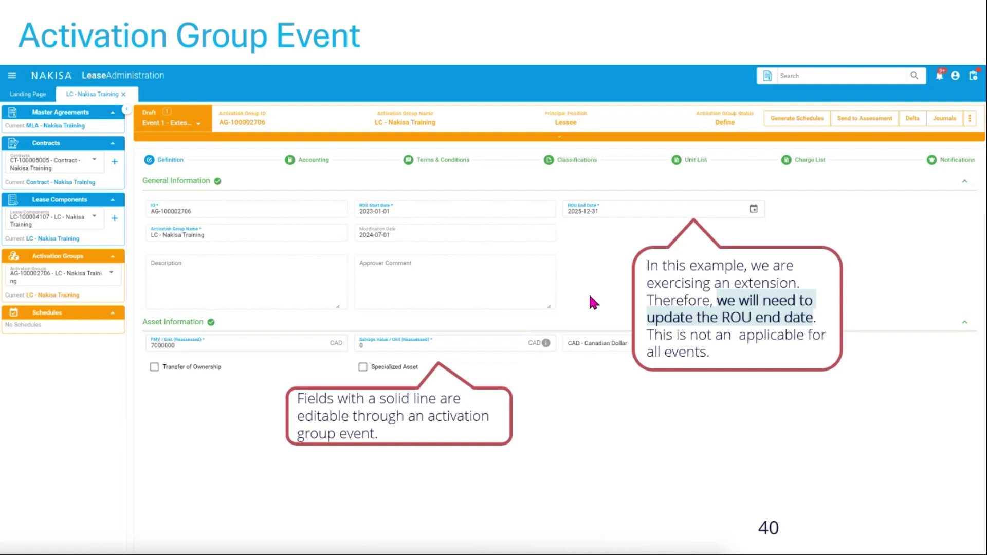
pyautogui.click(553, 350)
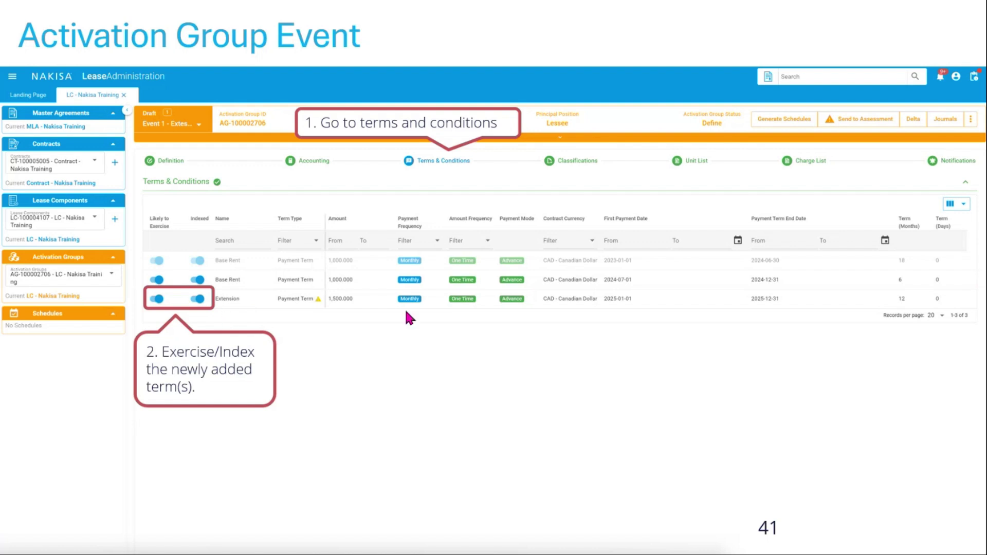
pyautogui.press('Right')
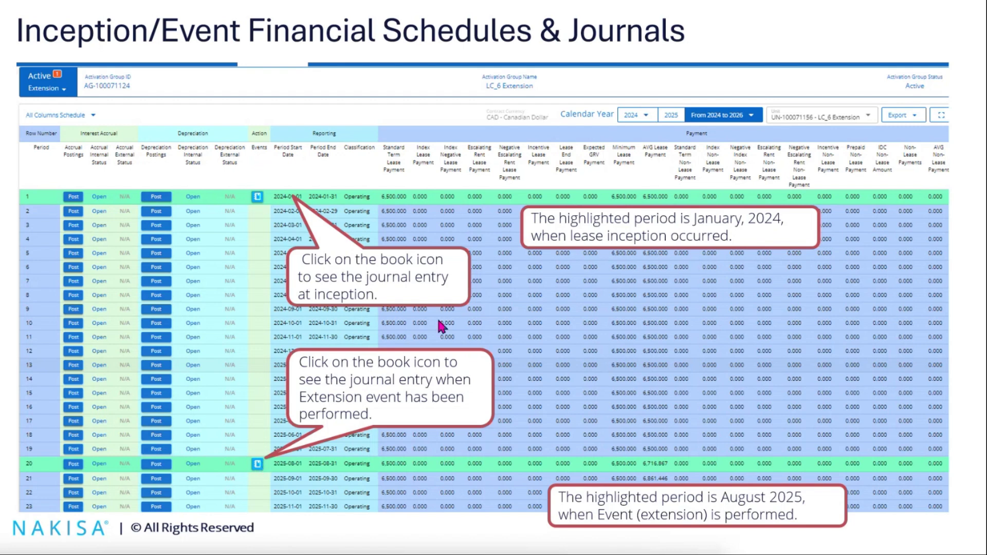
pyautogui.press('Right')
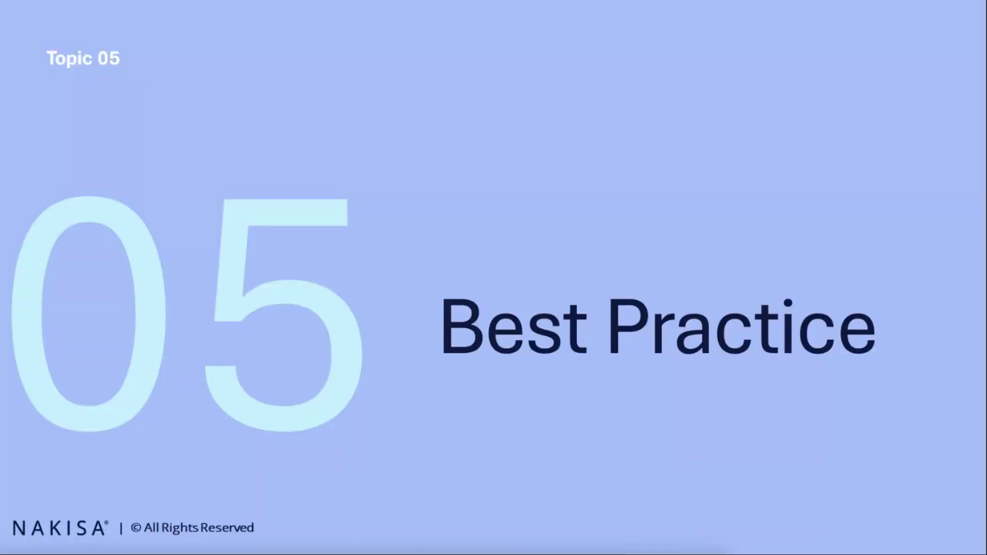
pyautogui.press('Left')
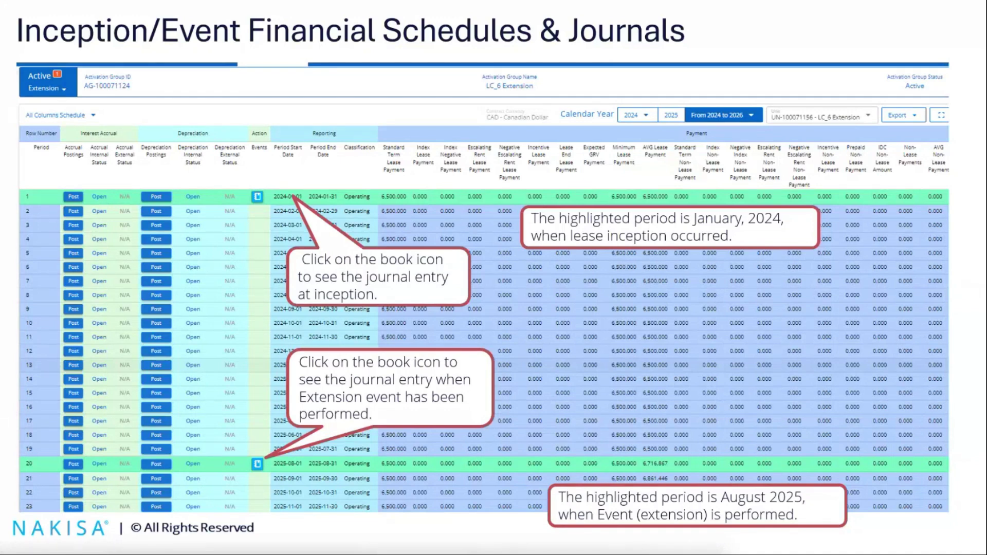
pyautogui.press('Right')
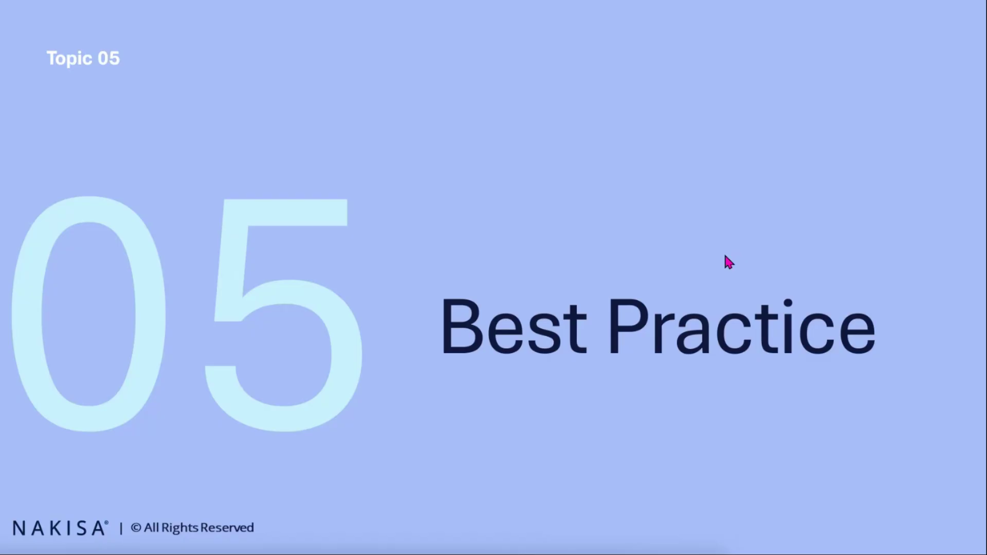
pyautogui.press('Right')
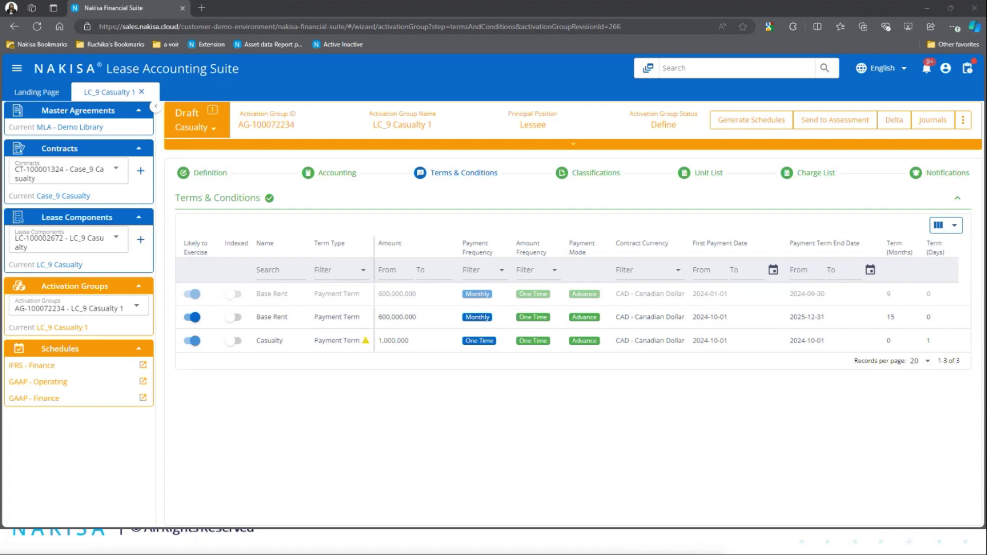
# Open the LC_6 Extension lease component of the Case_6 Extension contract and sort its terms and conditions by first payment date
pyautogui.moveTo(986, 25); pyautogui.dragTo(545, 9)
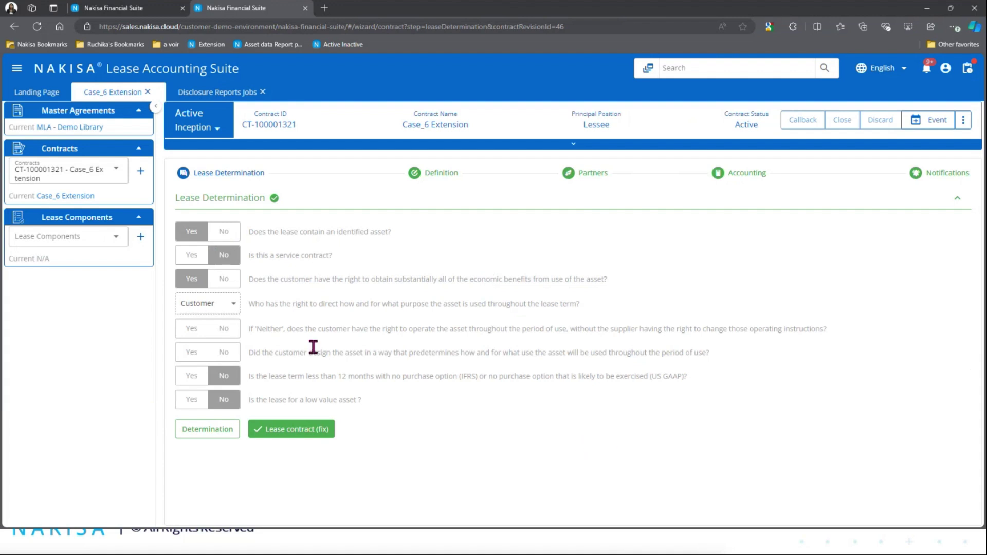
pyautogui.click(103, 252)
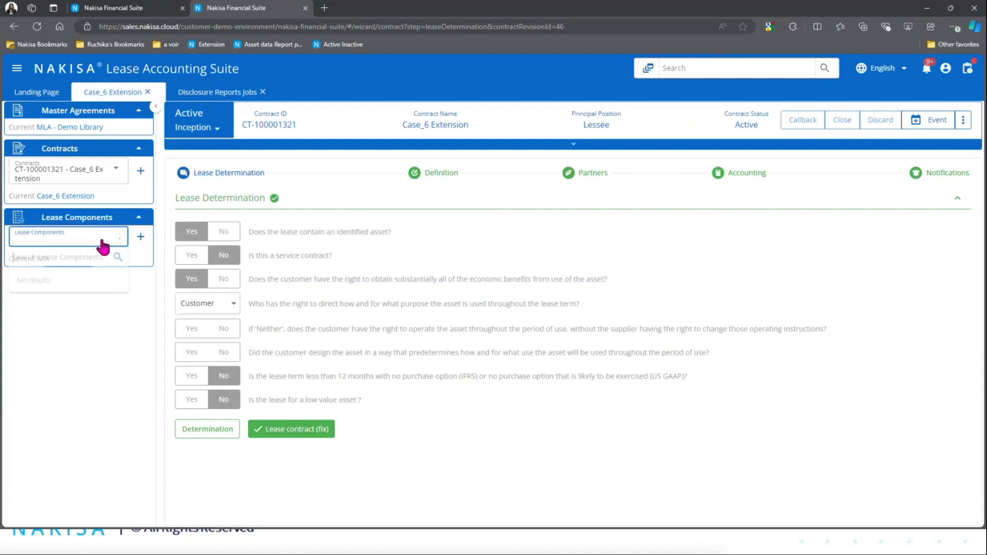
pyautogui.click(98, 283)
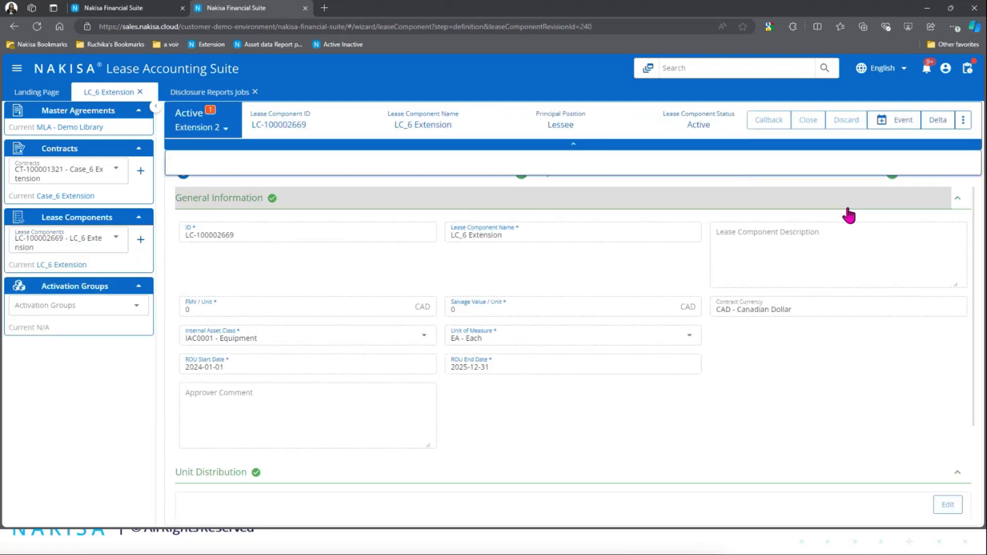
pyautogui.click(808, 200)
pyautogui.click(908, 177)
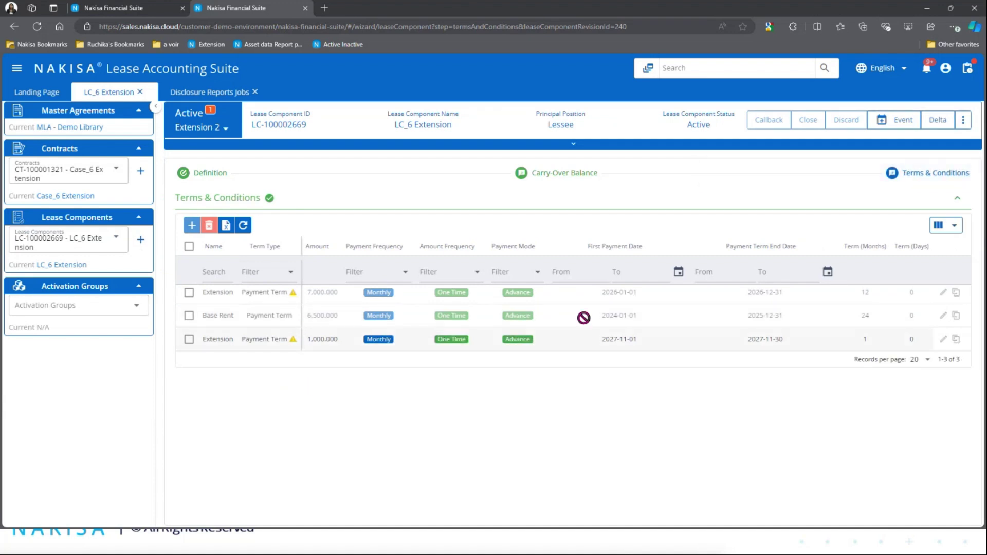
pyautogui.click(622, 248)
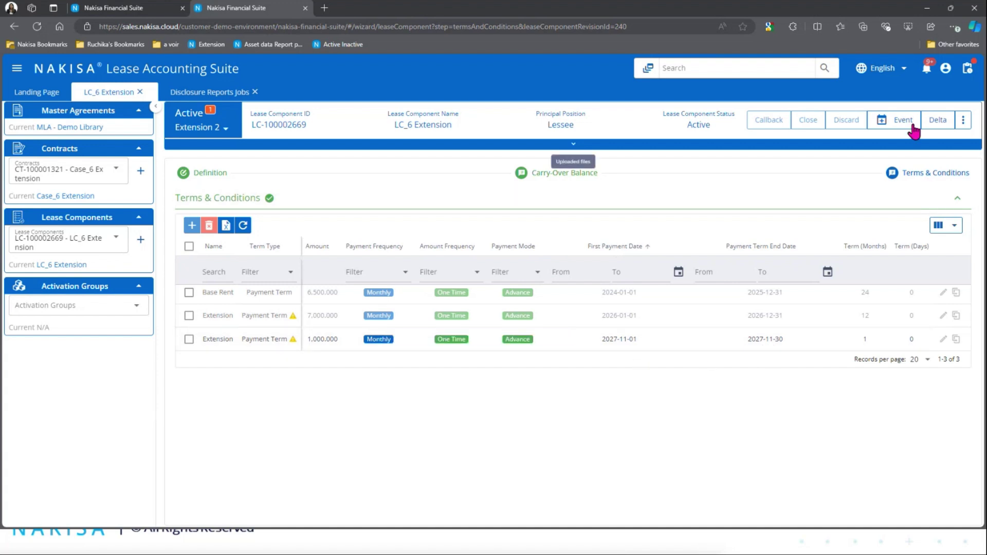
# Create a new event on the LC_6 Extension lease component with a name beginning "Extension wit"
pyautogui.click(895, 121)
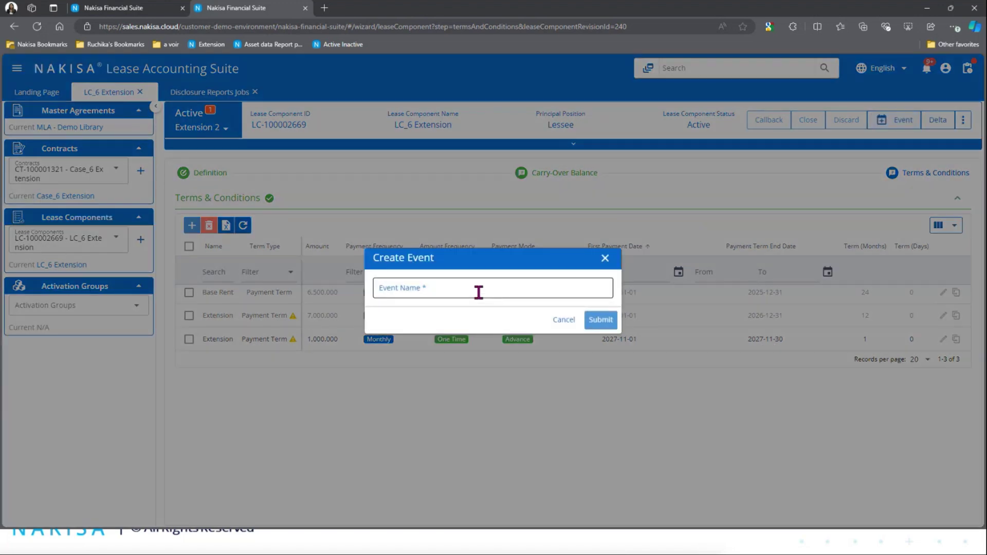
pyautogui.click(482, 294)
pyautogui.write('E')
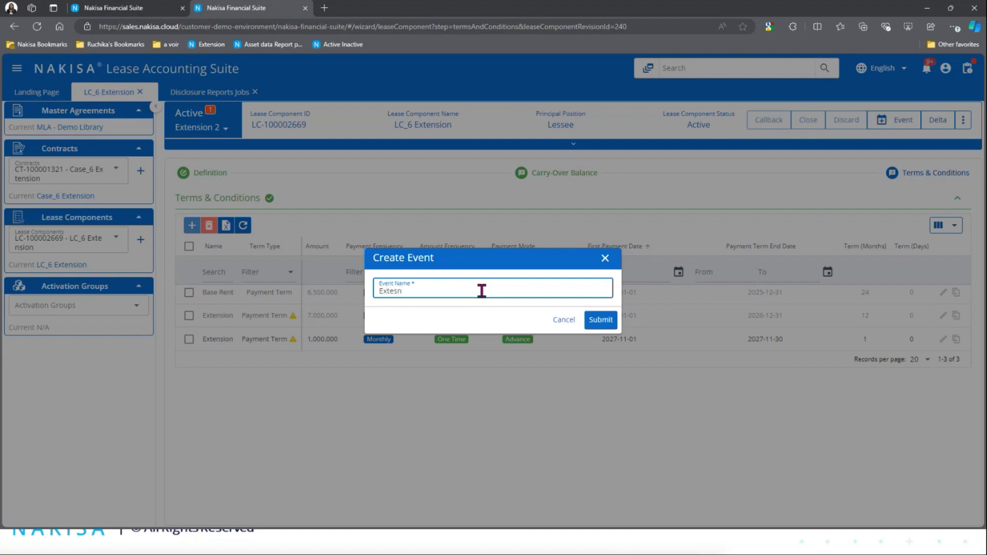
pyautogui.write('xtesn')
pyautogui.press('BackSpace')
pyautogui.click(601, 321)
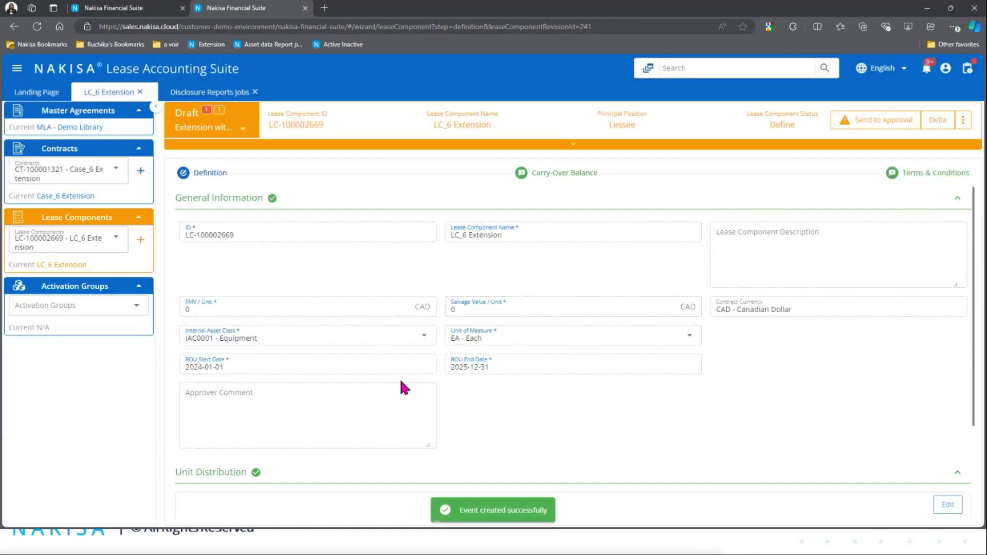
# Start a new lease entry in the terms and conditions with type Payment Term and name Extension
pyautogui.click(936, 175)
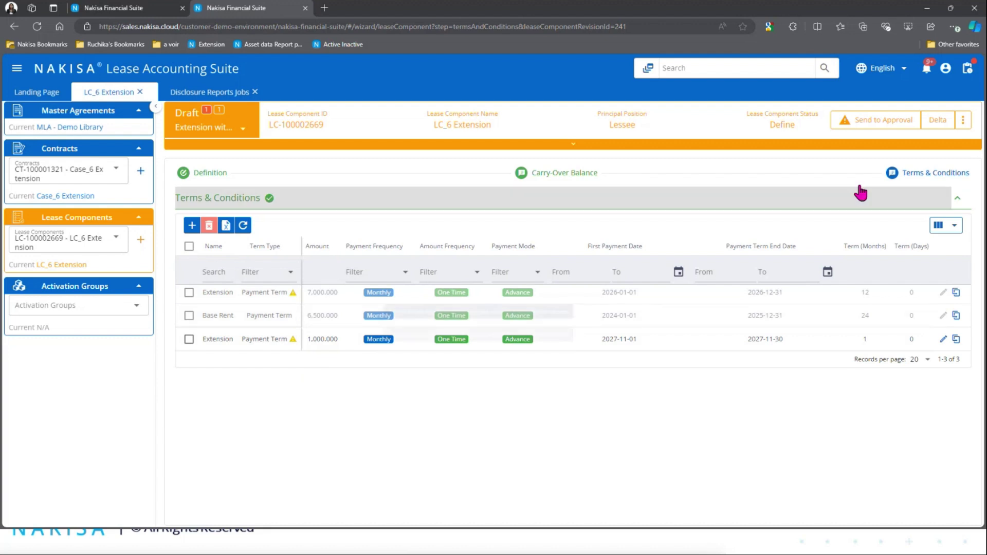
pyautogui.click(193, 231)
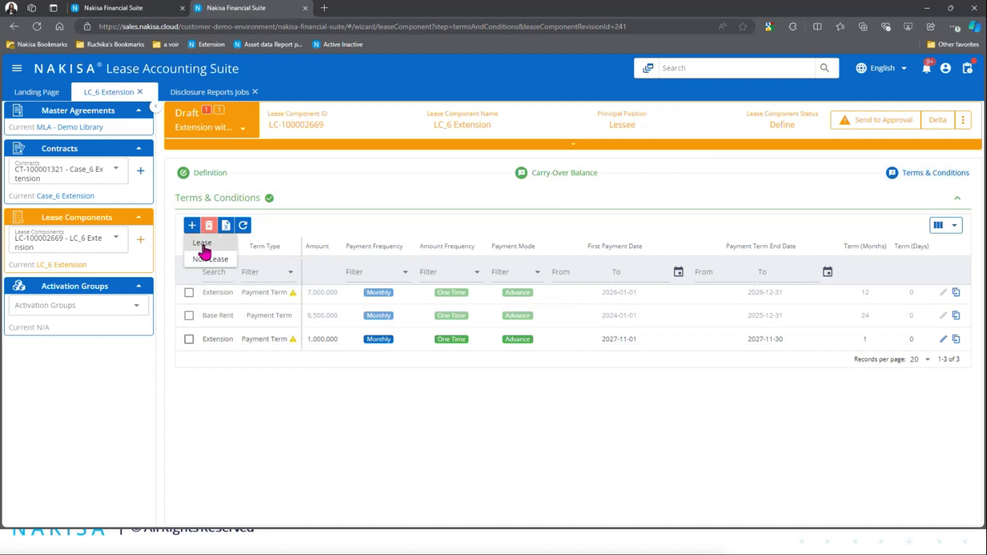
pyautogui.click(203, 244)
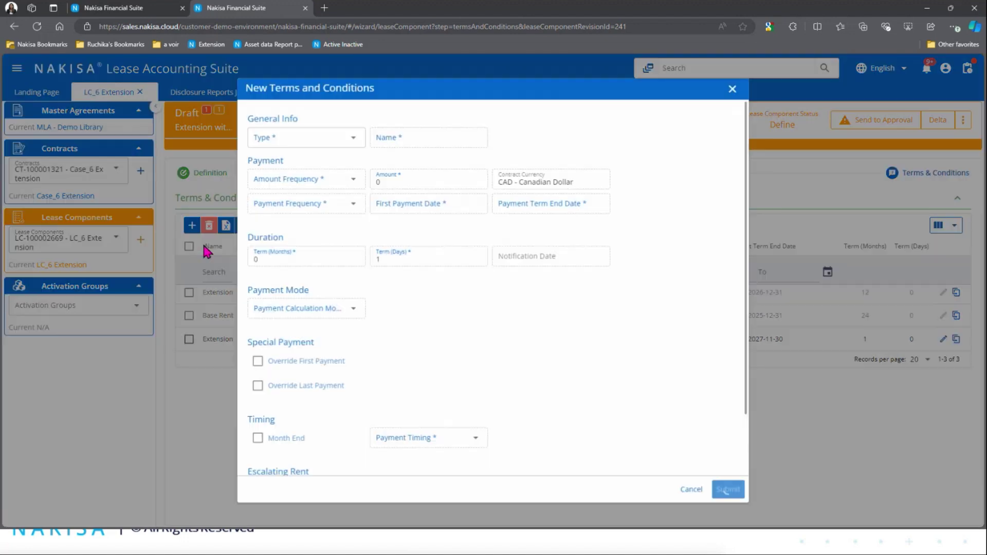
pyautogui.click(353, 139)
pyautogui.click(341, 156)
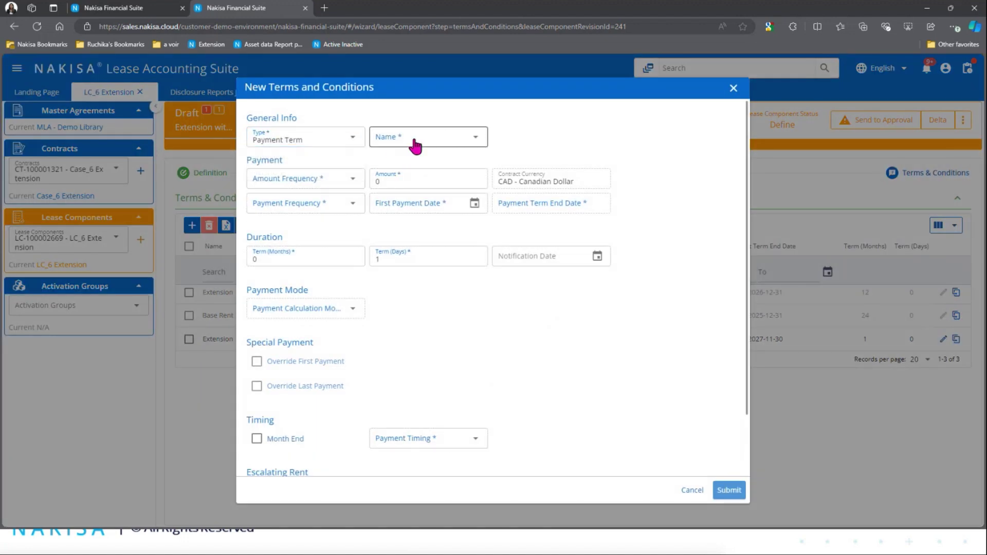
pyautogui.click(412, 138)
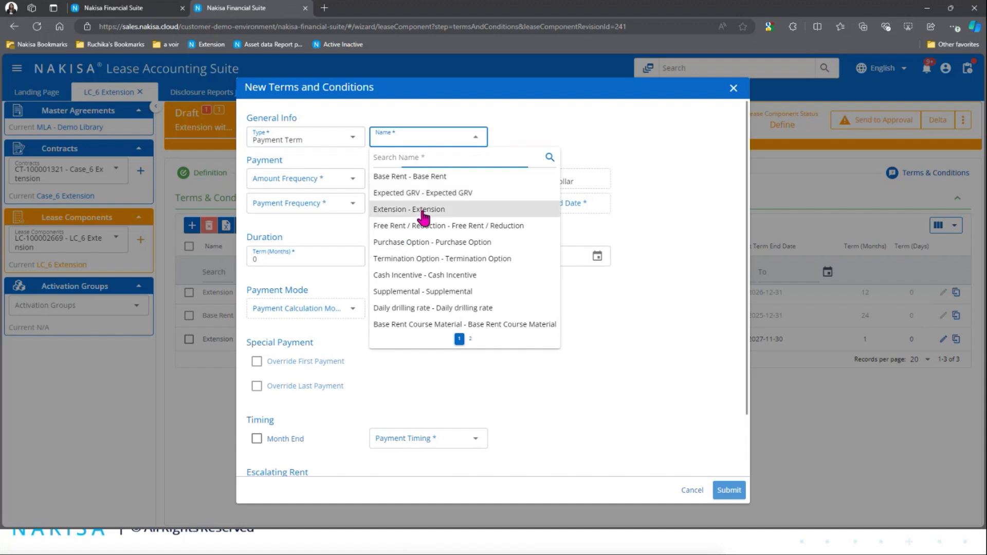
pyautogui.click(426, 210)
# Set the new term's amount frequency to One Time, amount to 1500.00 and payment frequency to Monthly
pyautogui.click(341, 185)
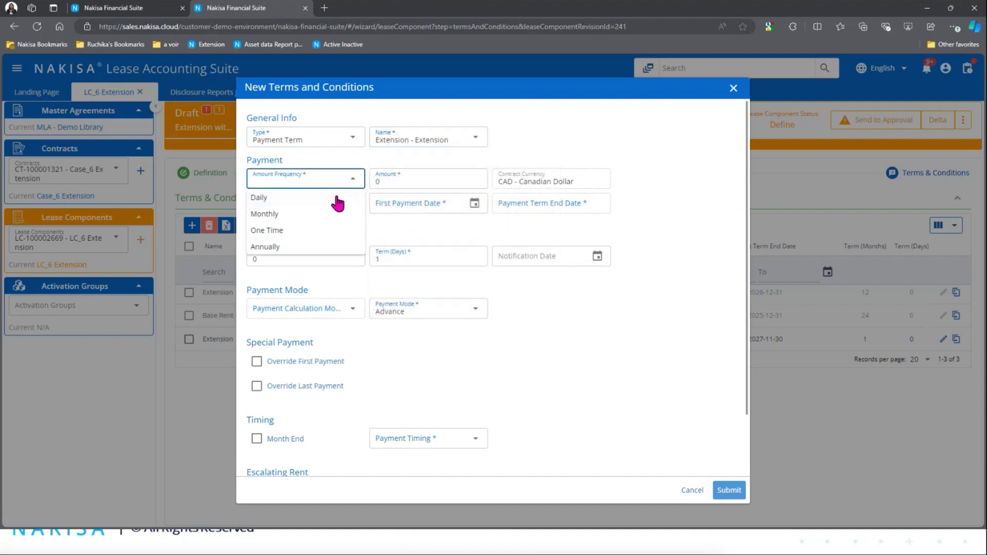
pyautogui.click(325, 239)
pyautogui.click(392, 184)
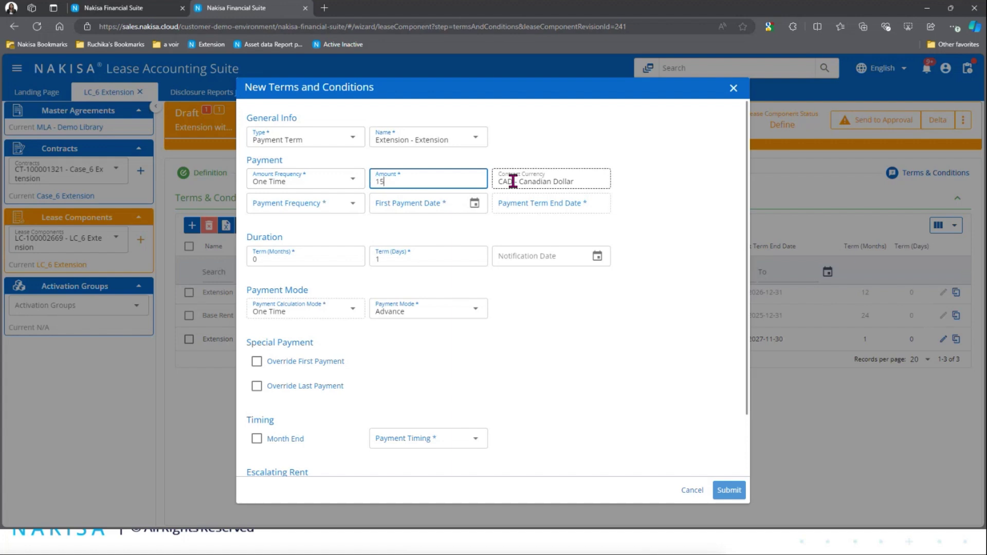
pyautogui.write('1500.00')
pyautogui.click(308, 206)
pyautogui.click(309, 239)
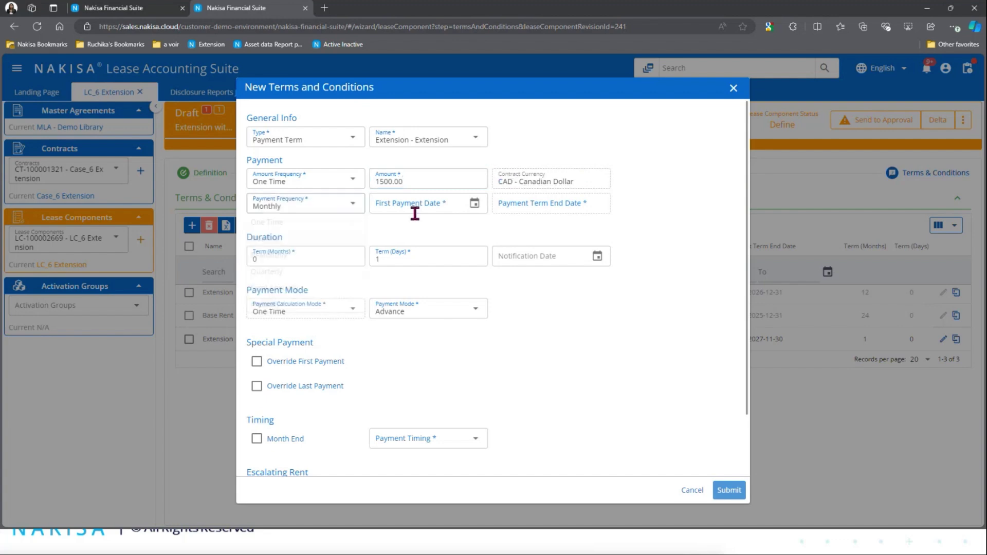
# Set the new term's first payment date to 2027-01-01
pyautogui.click(411, 204)
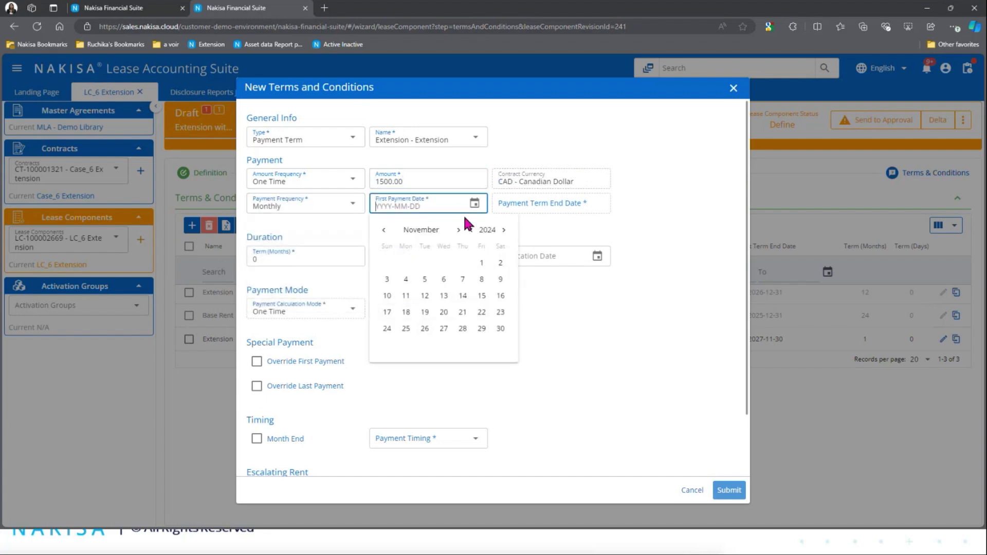
pyautogui.click(487, 230)
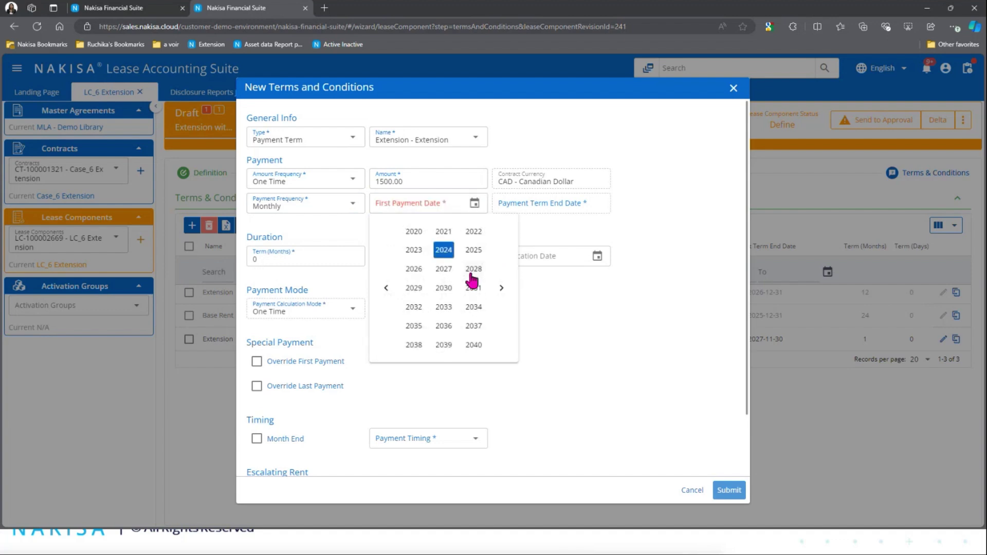
pyautogui.click(444, 268)
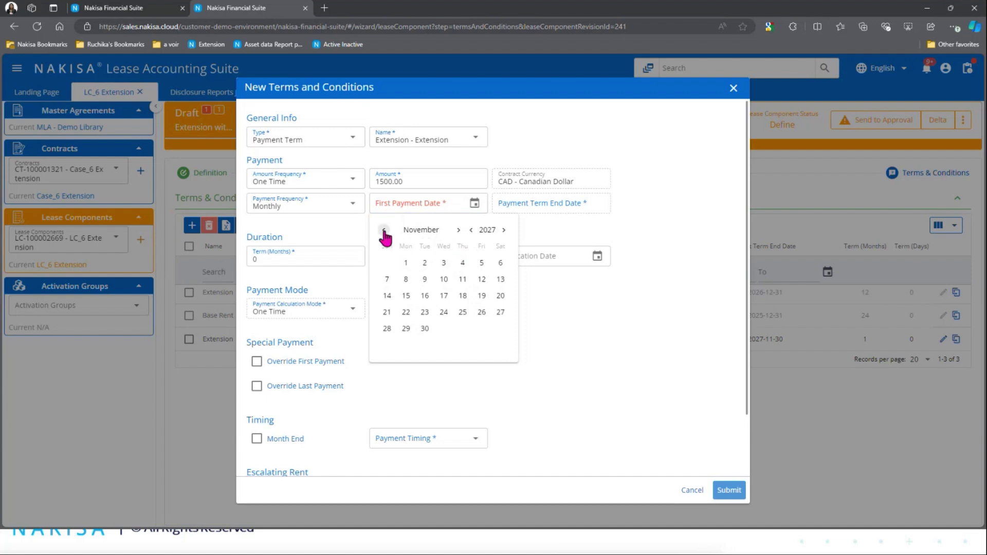
pyautogui.click(411, 230)
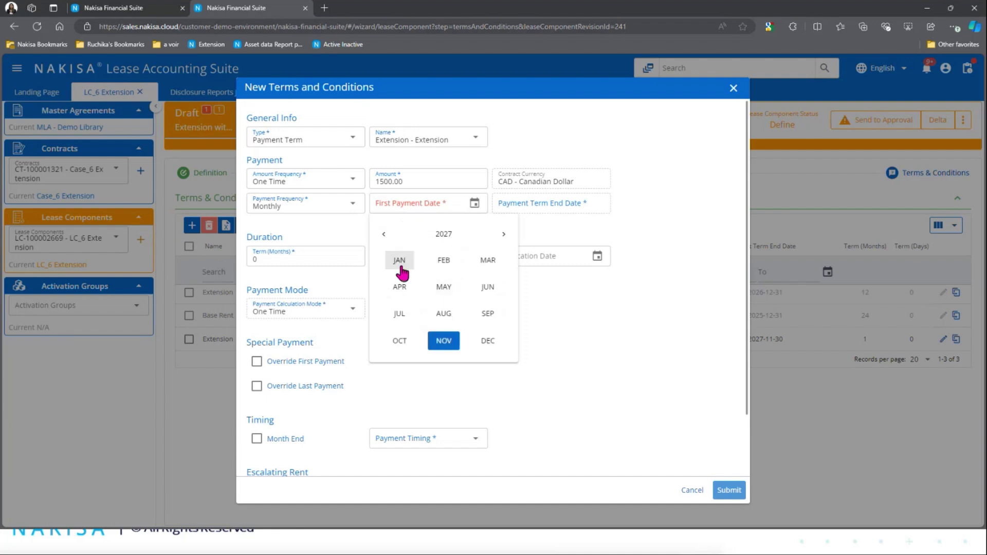
pyautogui.click(400, 260)
pyautogui.click(479, 263)
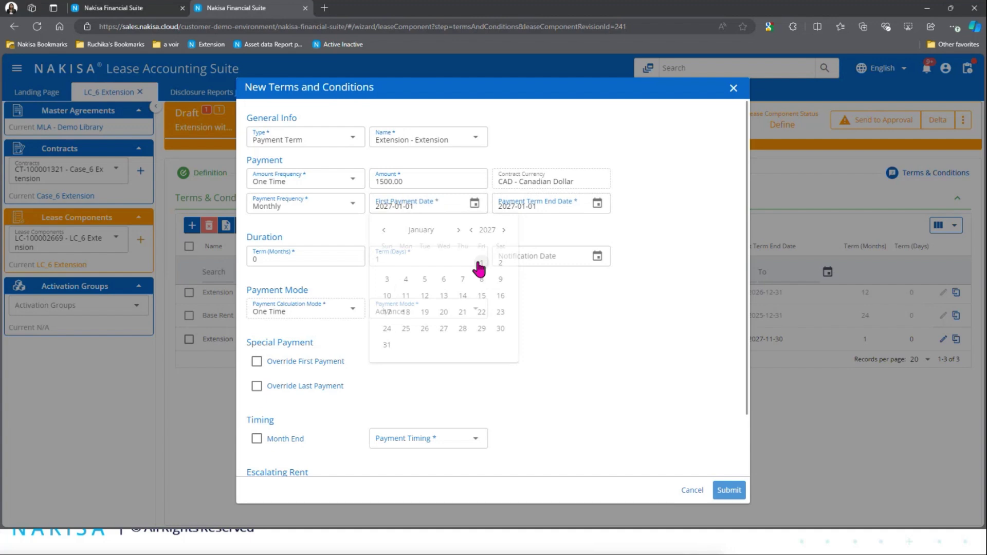
# Clear the payment term end date and change the first payment date to 2027-01-15
pyautogui.click(429, 211)
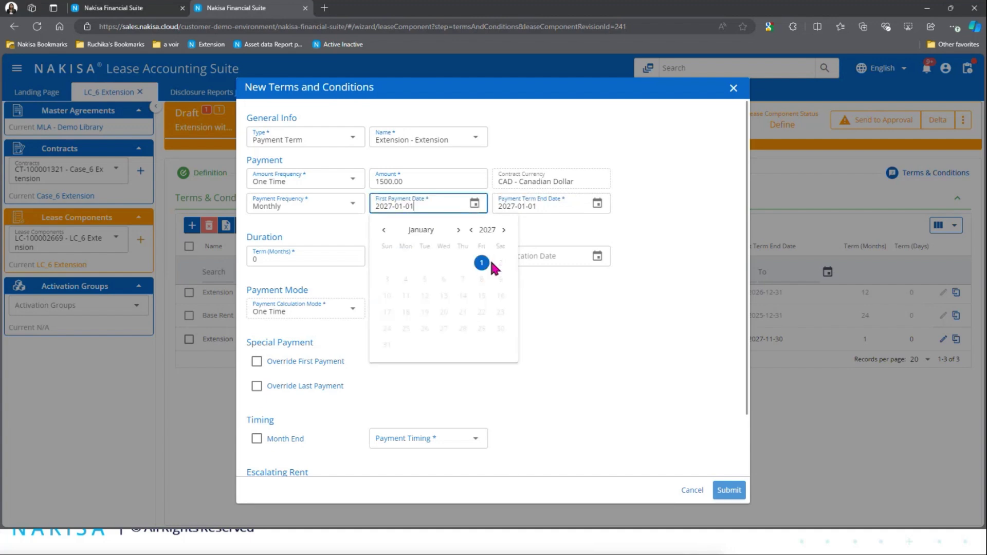
pyautogui.click(586, 205)
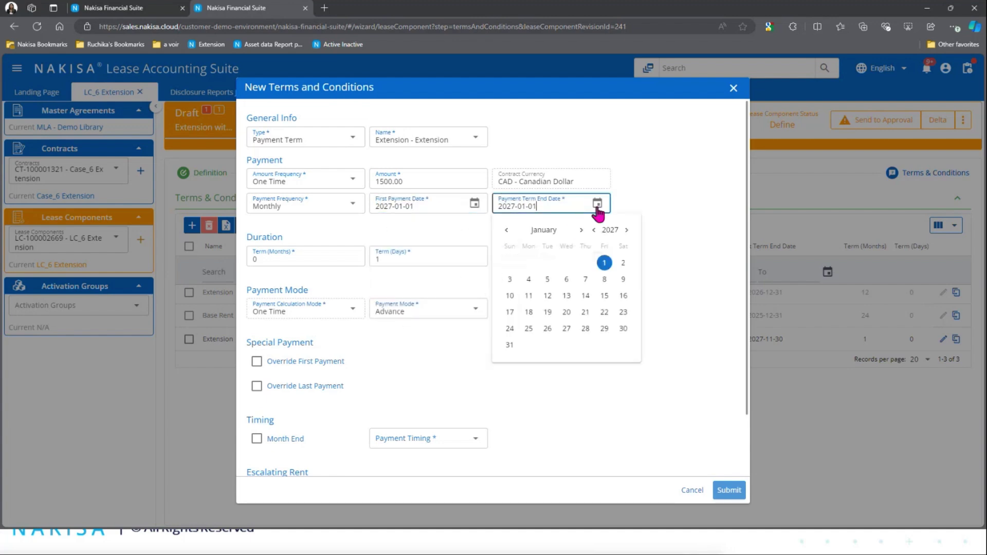
pyautogui.moveTo(558, 203); pyautogui.dragTo(480, 208)
pyautogui.press('BackSpace')
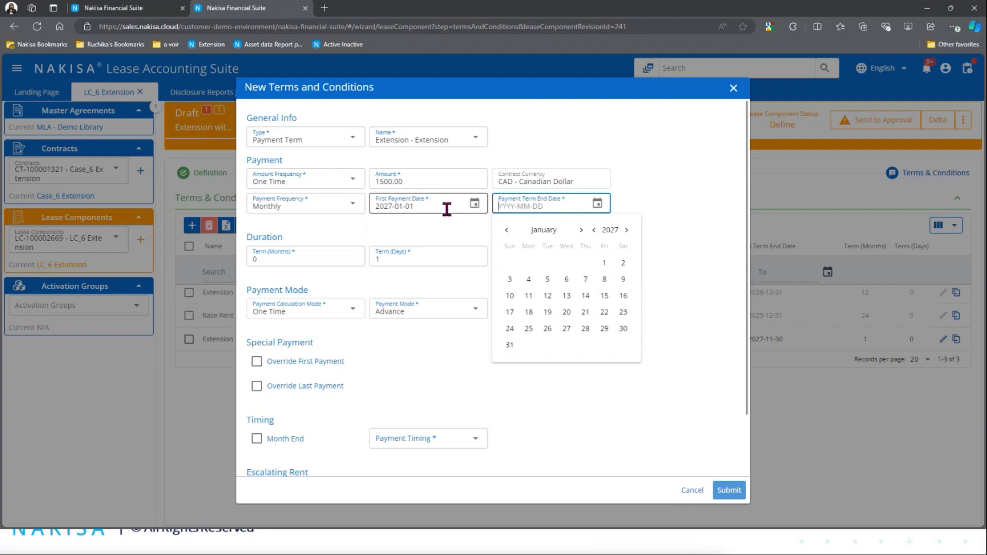
pyautogui.click(448, 210)
pyautogui.click(474, 205)
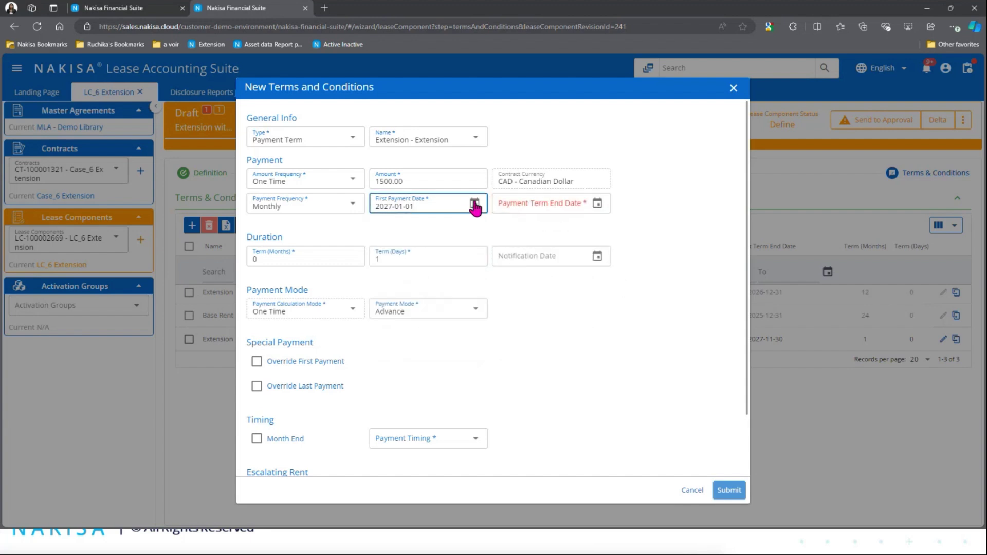
pyautogui.click(474, 204)
pyautogui.click(482, 297)
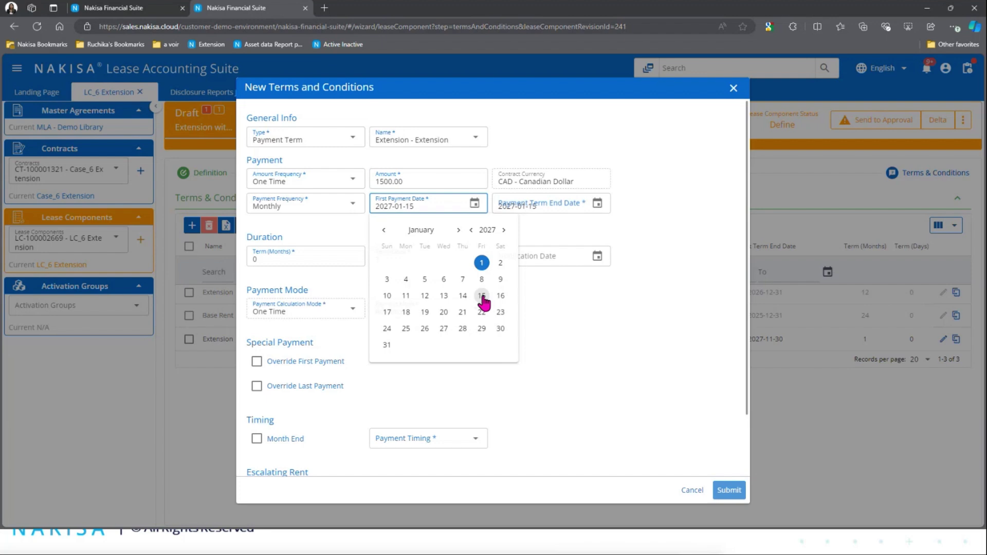
# Set the new term's payment term end date to 2027-06-15
pyautogui.click(597, 205)
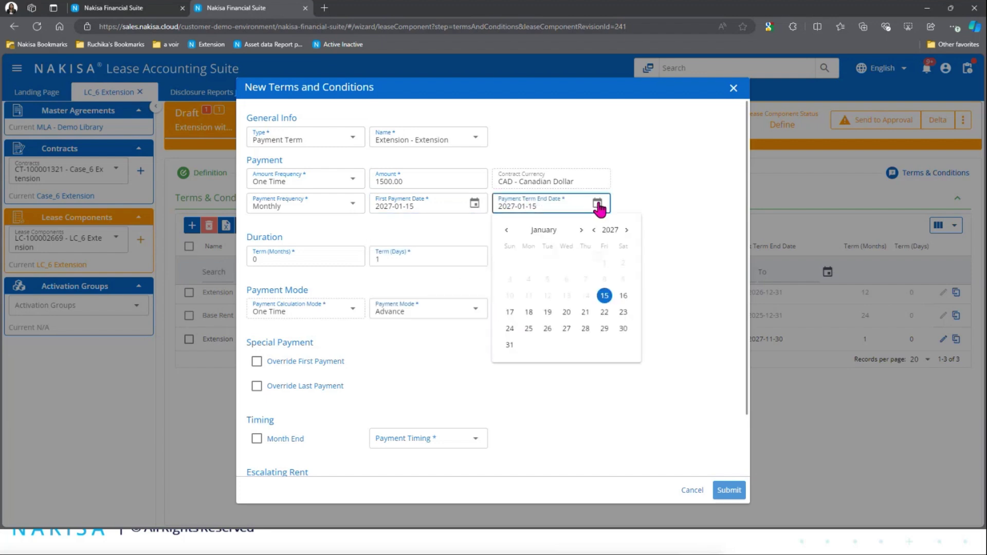
pyautogui.click(551, 233)
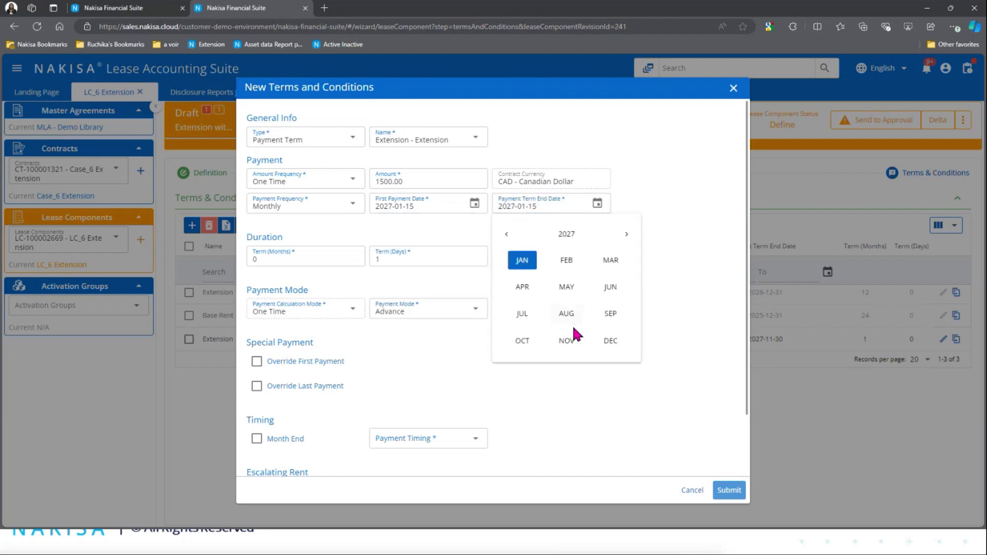
pyautogui.click(608, 290)
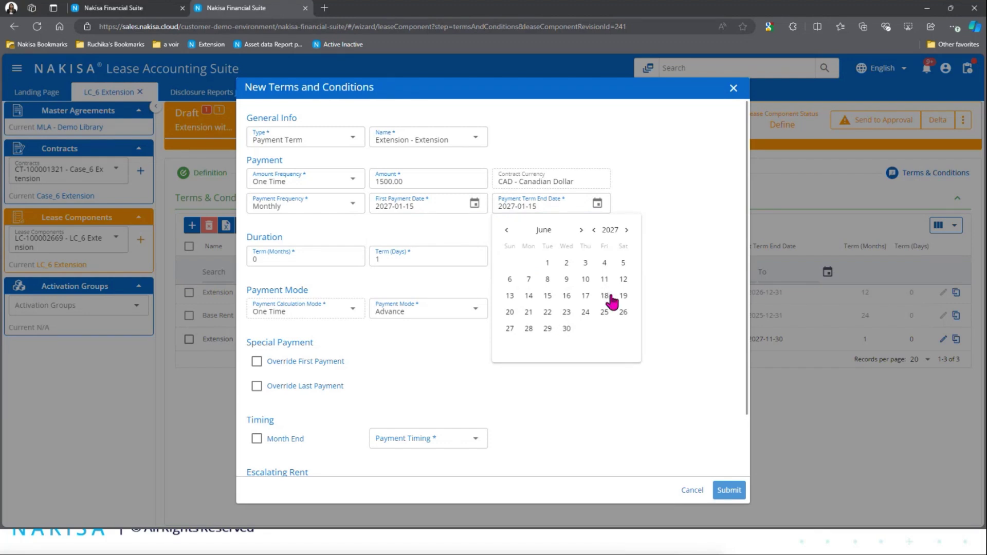
pyautogui.click(548, 296)
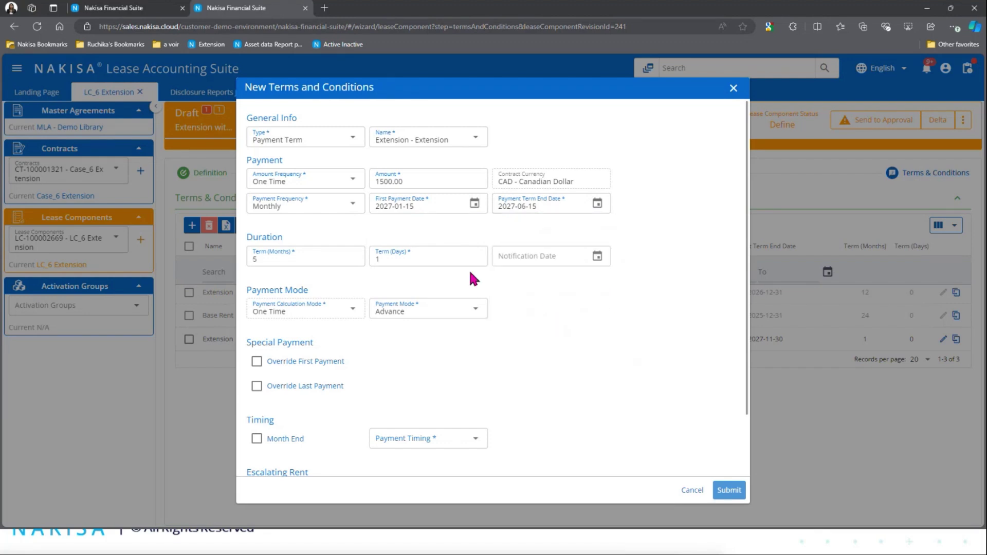
# Change the new term's first payment date to 2027-01-01 and check its payment term end date
pyautogui.click(474, 203)
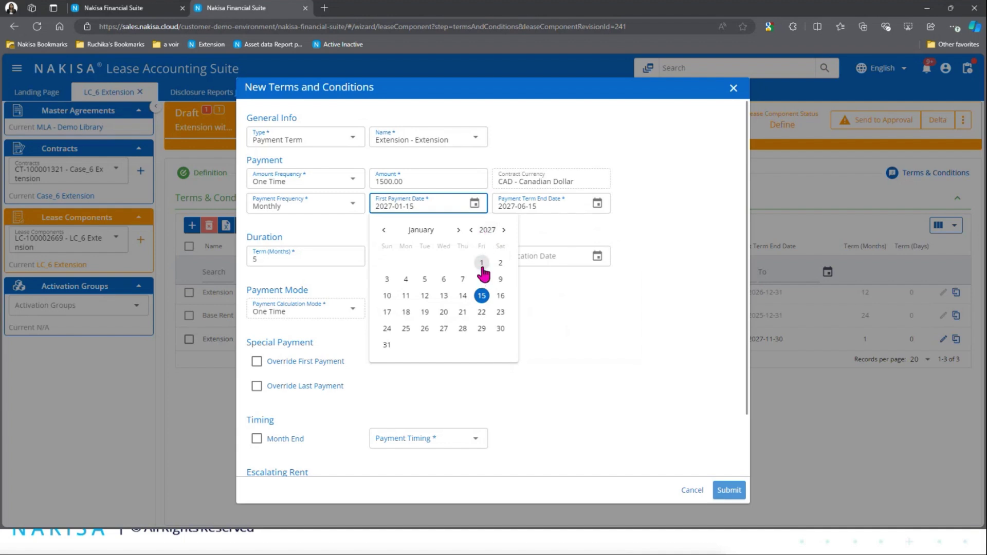
pyautogui.click(481, 263)
pyautogui.click(597, 204)
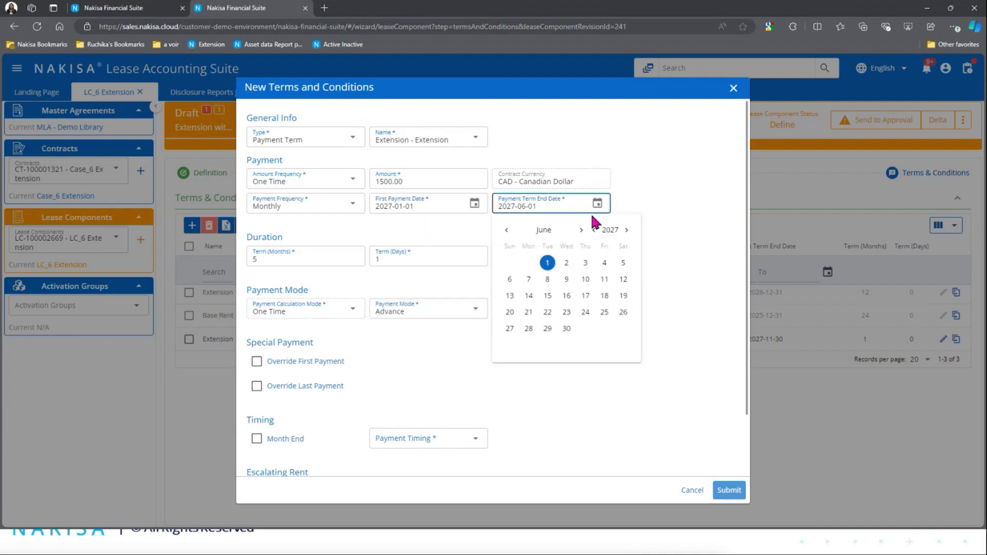
pyautogui.click(431, 327)
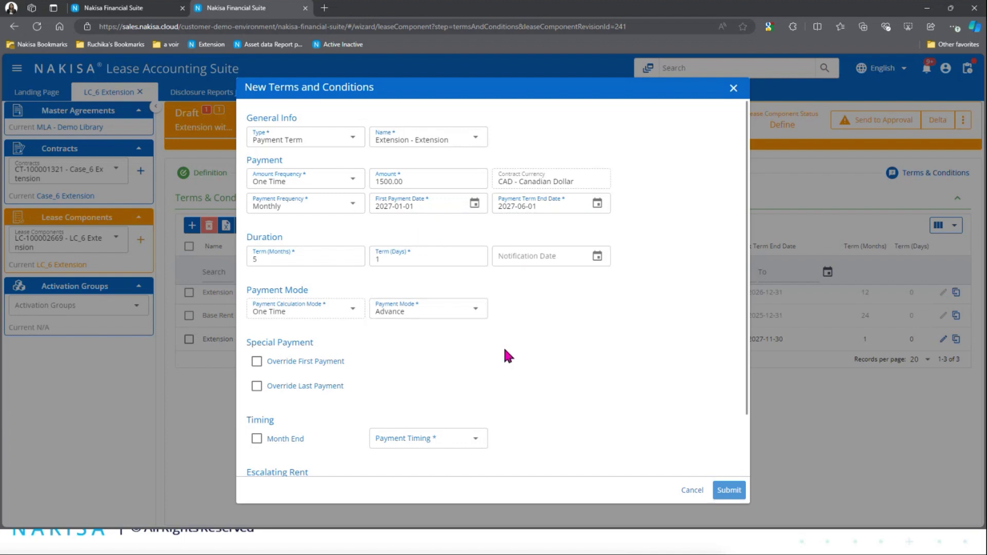
# Set the new term's payment timing to Start of Day, review the entries and submit the term
pyautogui.click(408, 439)
pyautogui.click(407, 456)
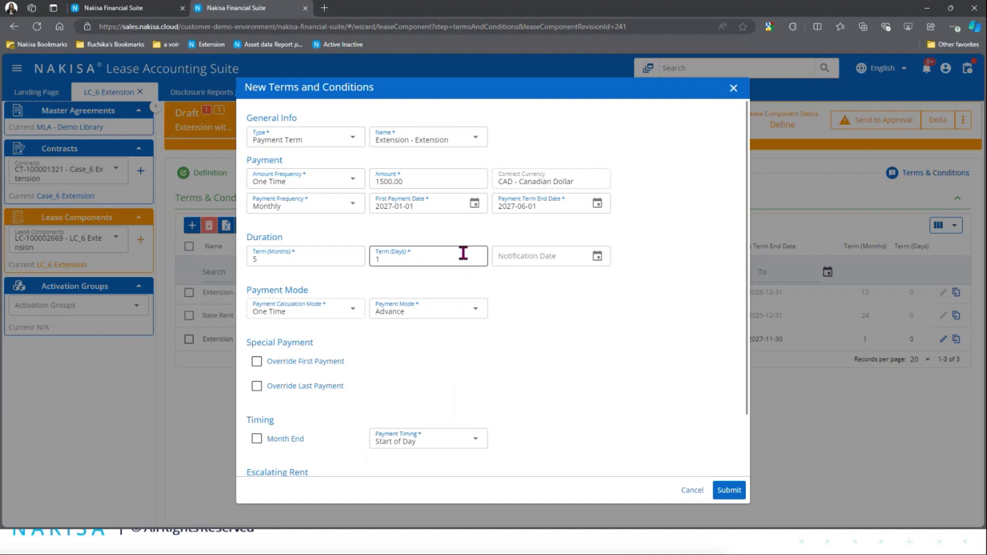
pyautogui.scroll(-2, 383, 315)
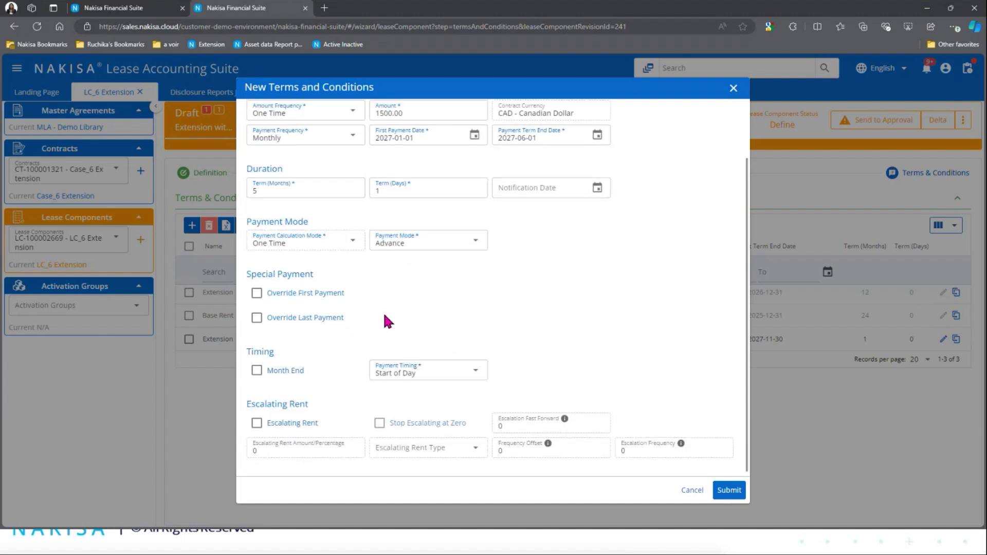
pyautogui.scroll(2, 451, 337)
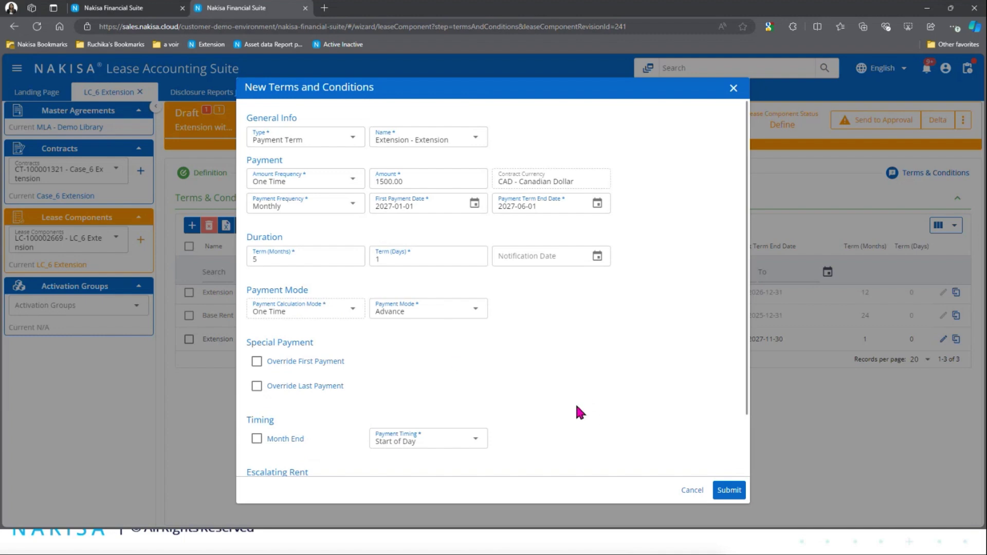
pyautogui.click(735, 492)
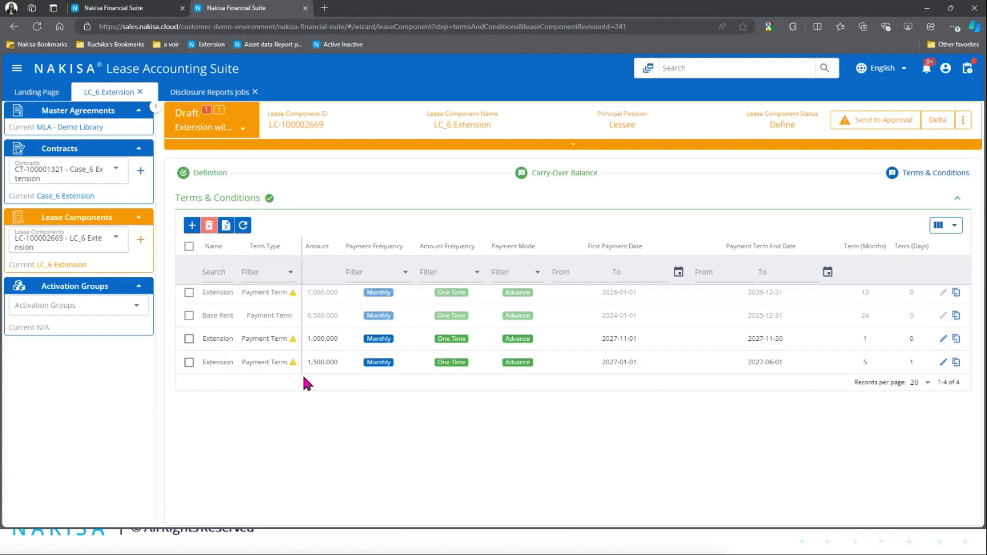
# Send the LC_6 Extension lease component to approval and approve its modifications without adding a comment
pyautogui.moveTo(294, 366)
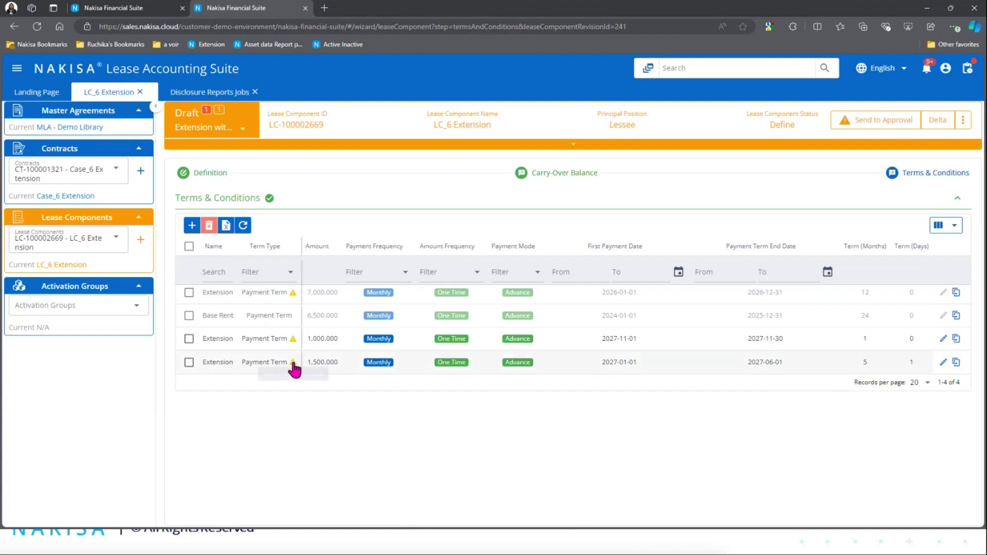
pyautogui.click(899, 124)
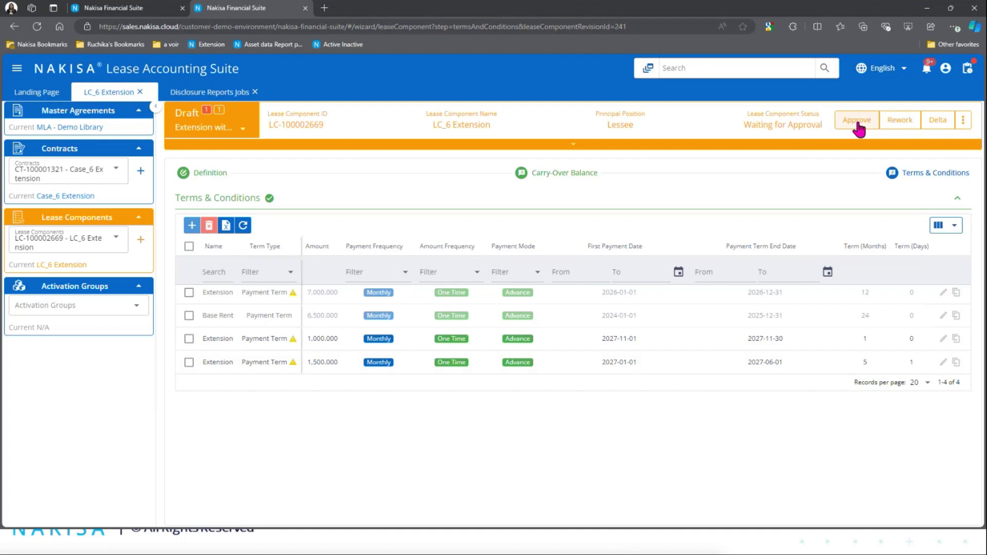
pyautogui.click(857, 123)
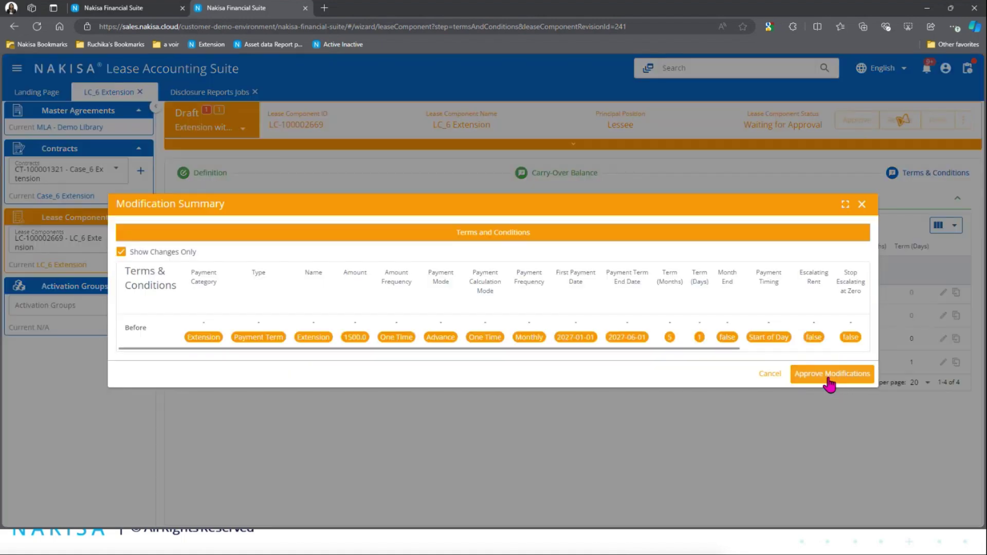
pyautogui.click(828, 375)
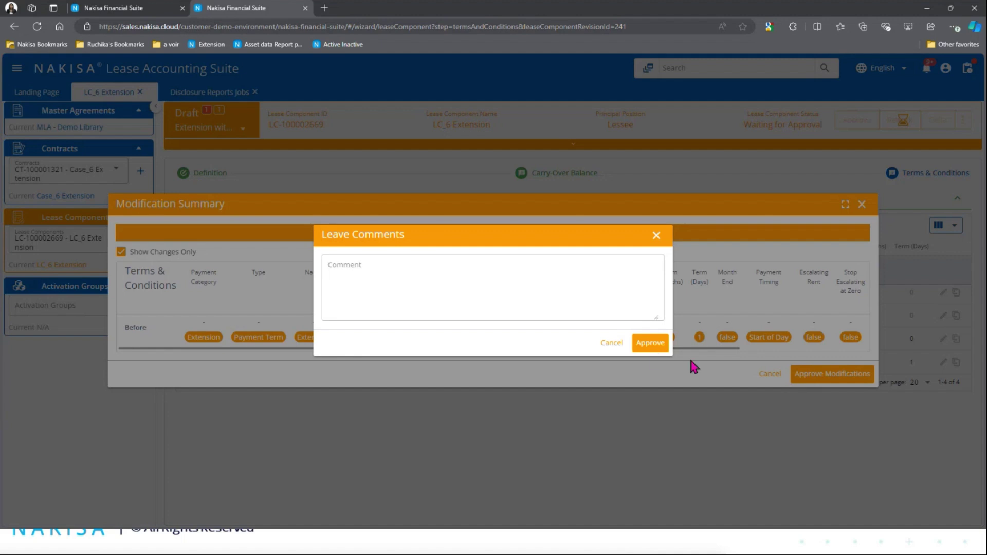
pyautogui.click(650, 347)
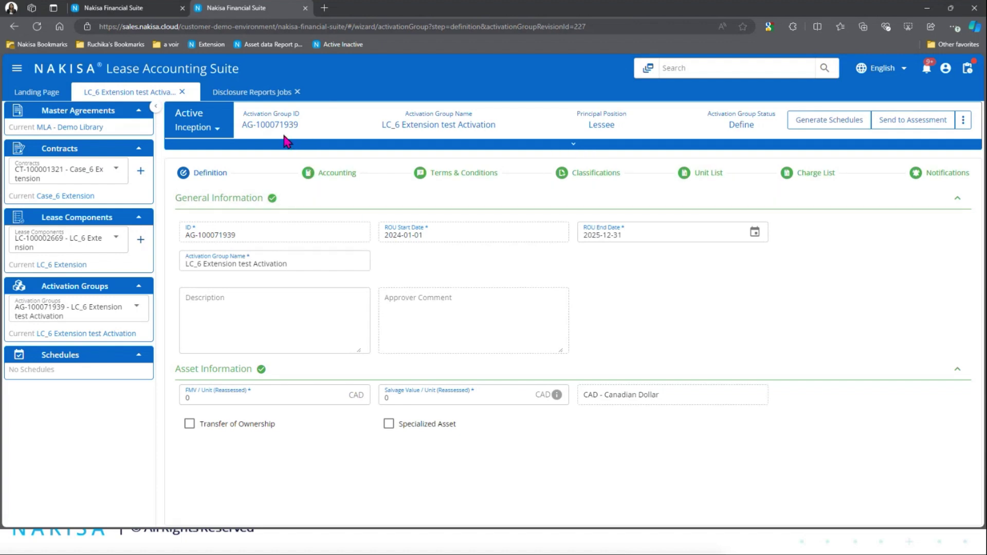
# Return to the LC_6 Extension lease component and look through its list of revisions
pyautogui.click(59, 265)
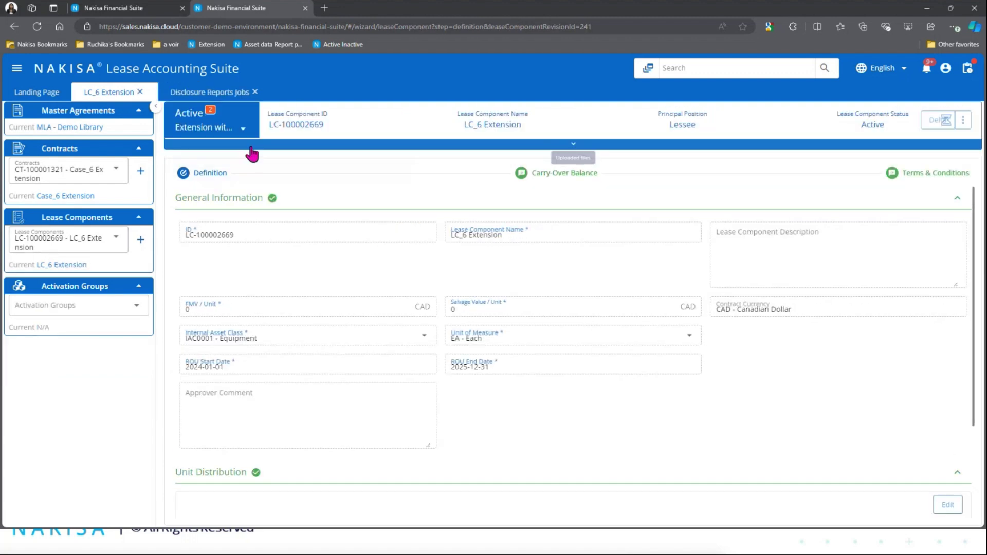
pyautogui.click(243, 135)
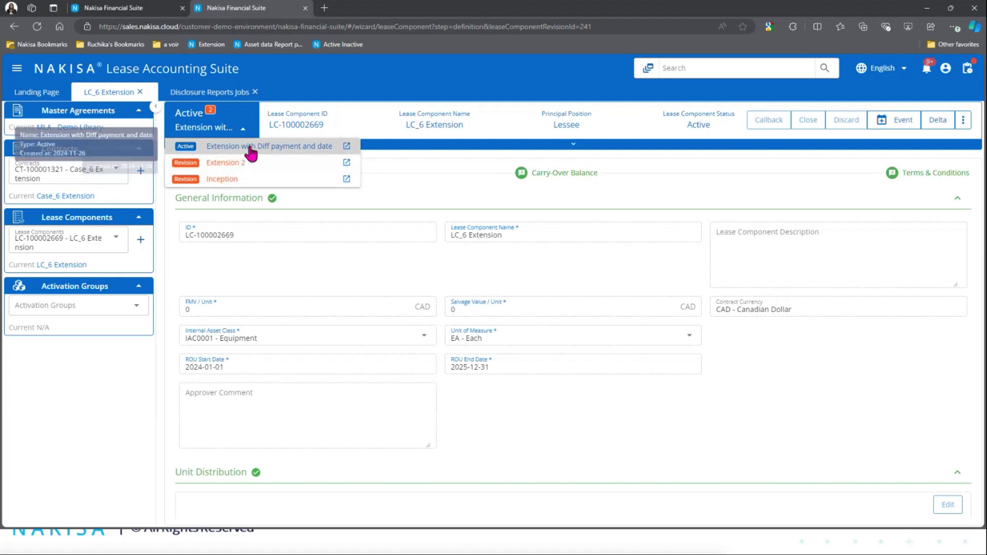
pyautogui.click(303, 92)
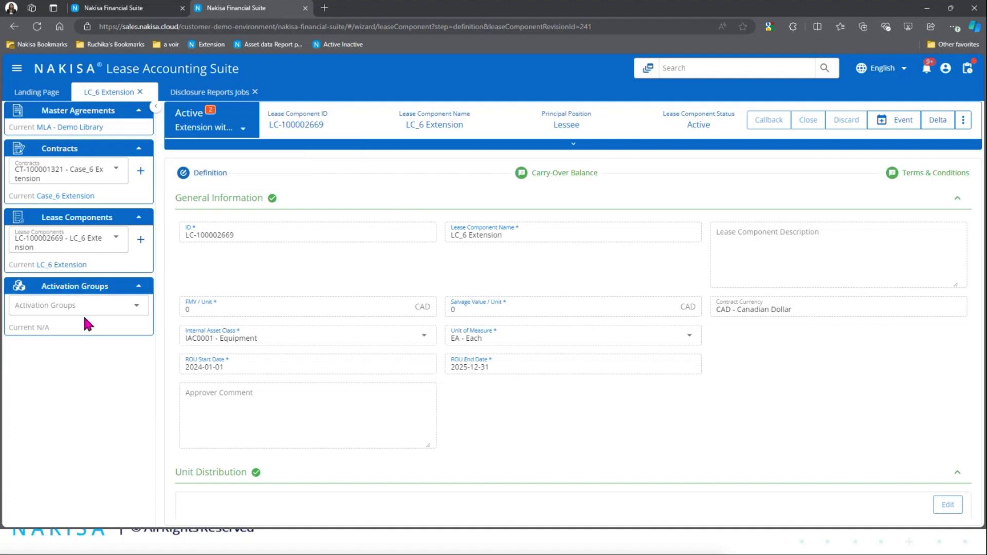
# Open the LC_6 Extension activation group of this lease component and check its revision selector
pyautogui.click(100, 309)
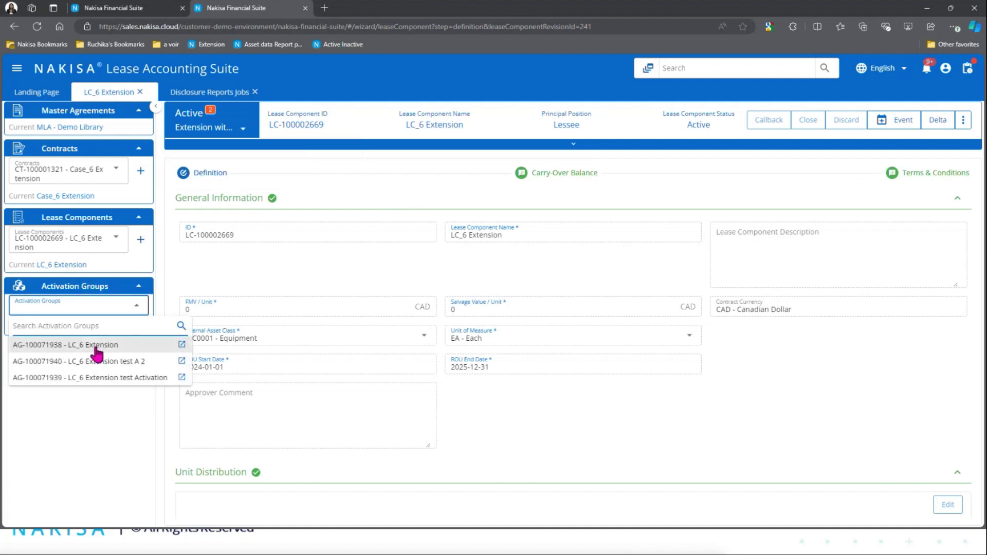
pyautogui.click(96, 345)
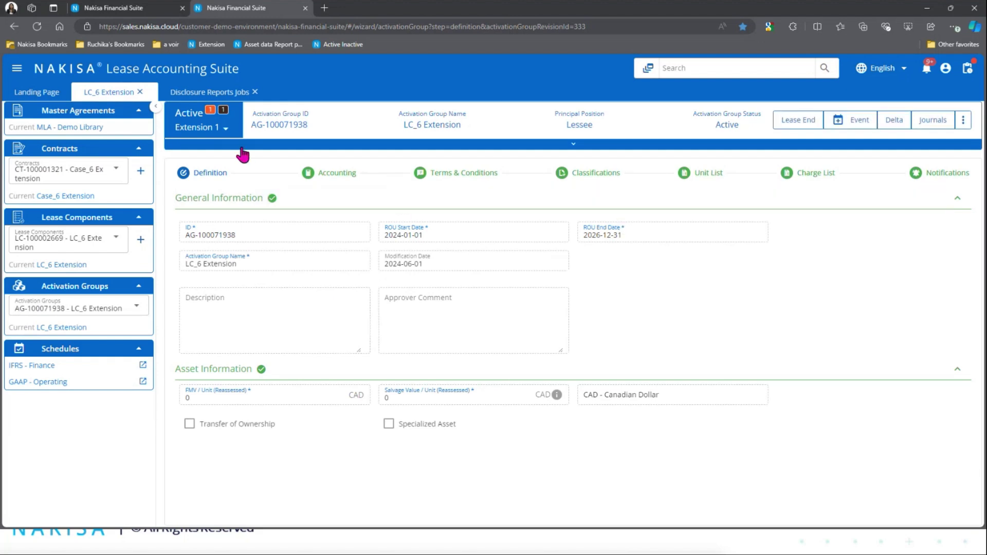
pyautogui.click(226, 128)
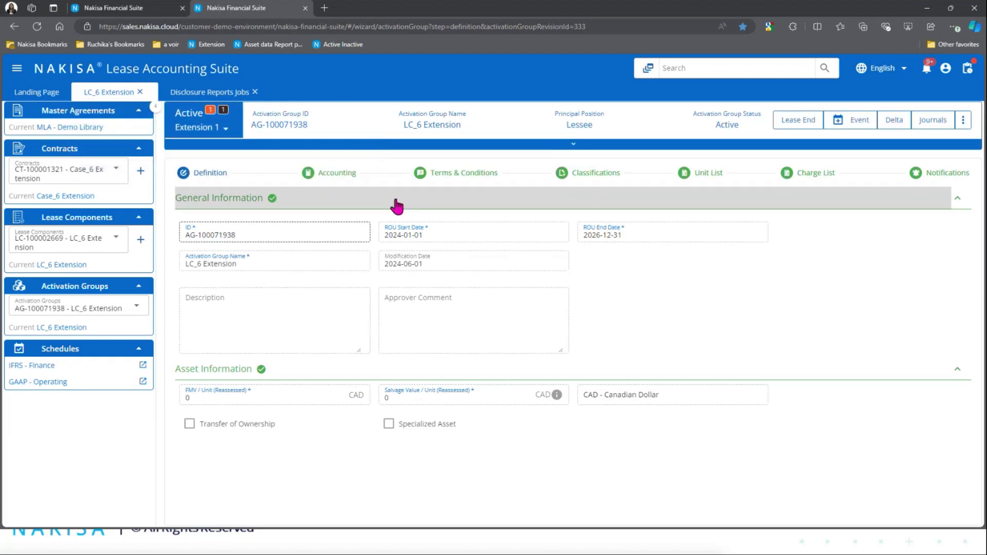
# Examine the warning on the 1,500 extension term in the activation group's terms, and the group's ROU end date
pyautogui.click(475, 186)
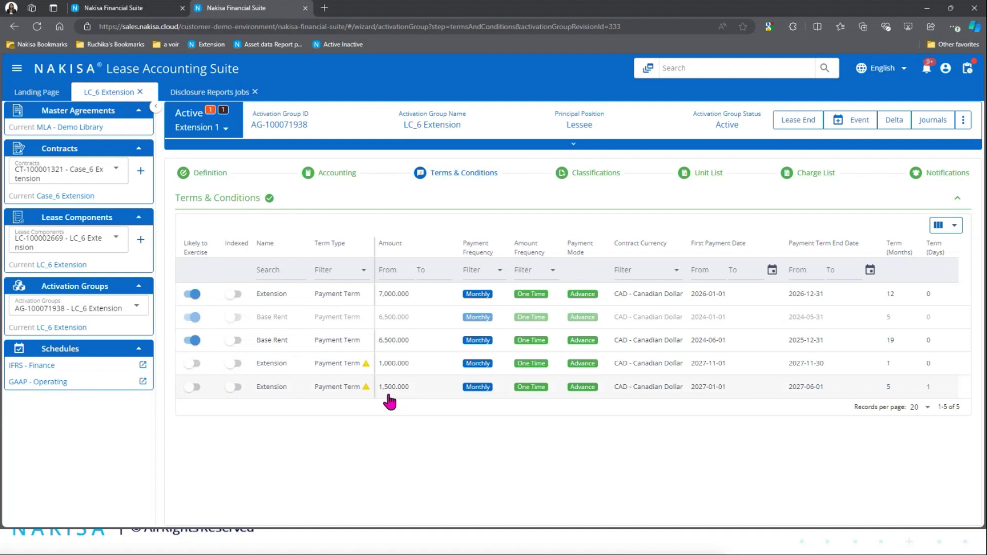
pyautogui.moveTo(367, 396)
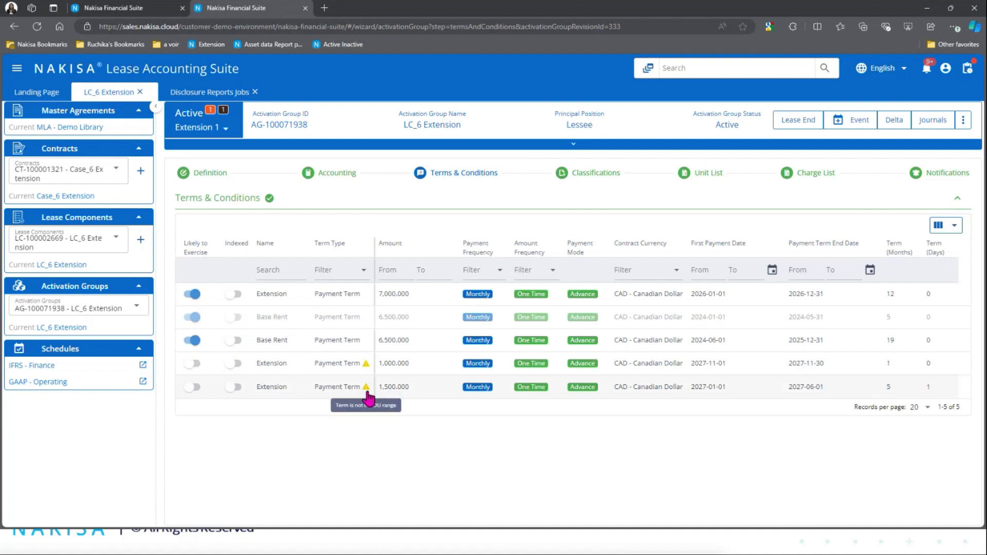
pyautogui.click(223, 179)
pyautogui.click(621, 241)
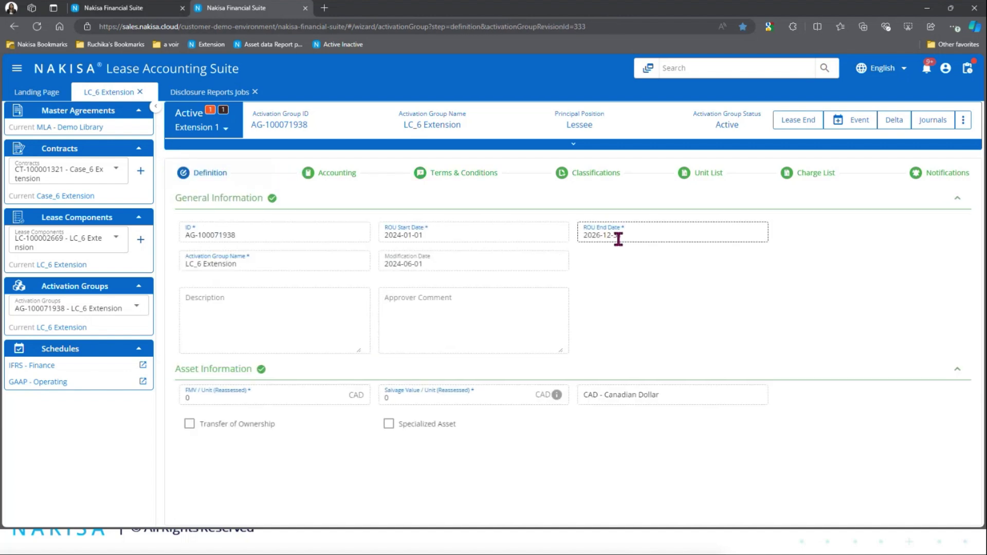
pyautogui.click(872, 129)
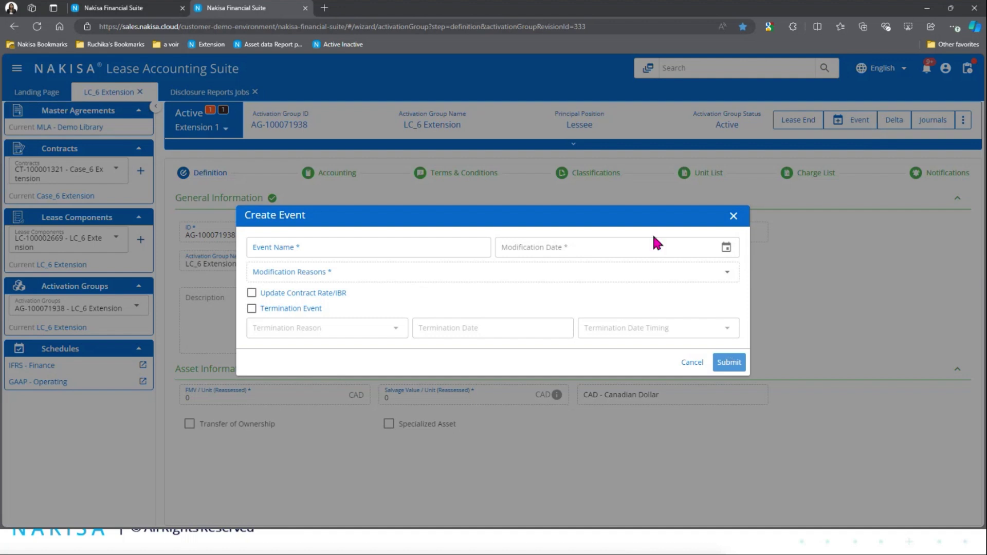
pyautogui.click(460, 250)
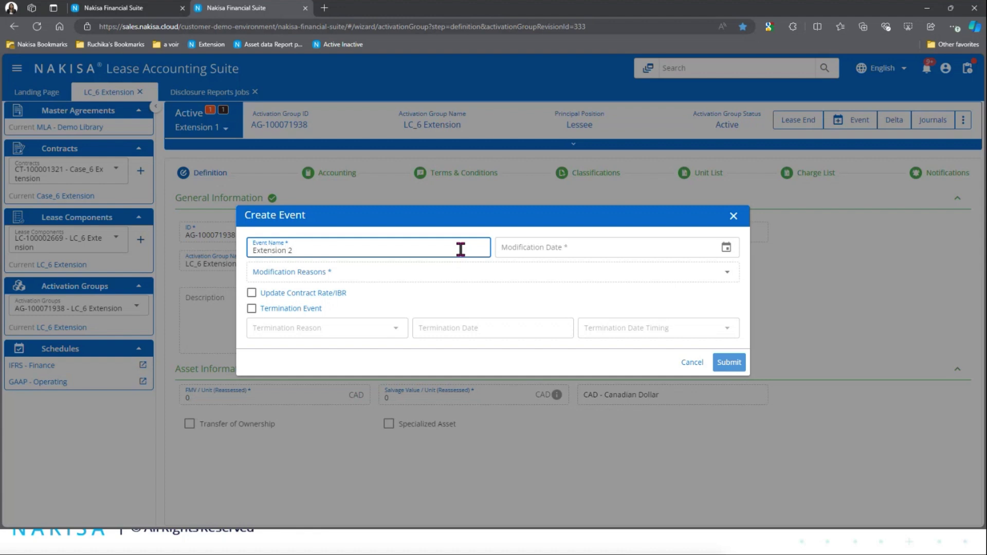
pyautogui.click(535, 247)
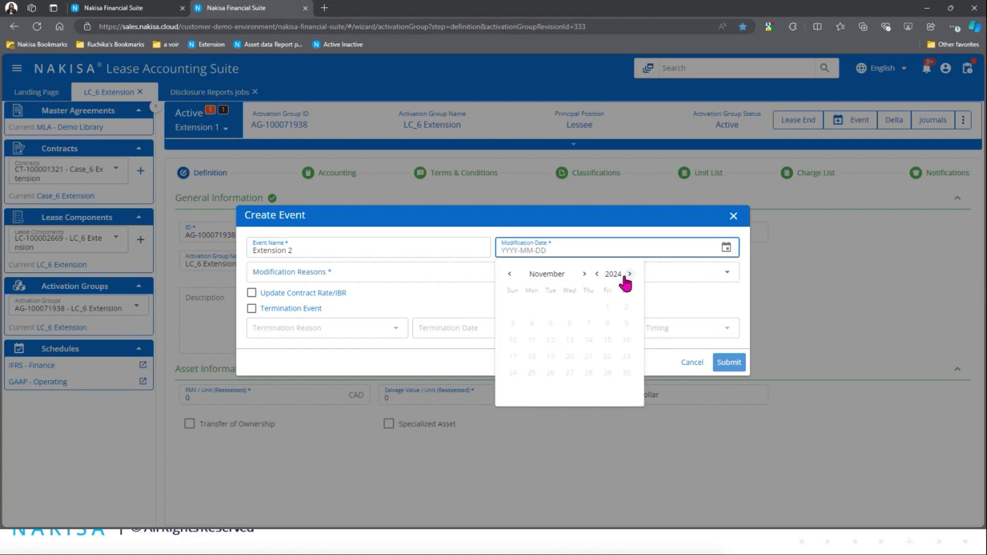
pyautogui.click(692, 365)
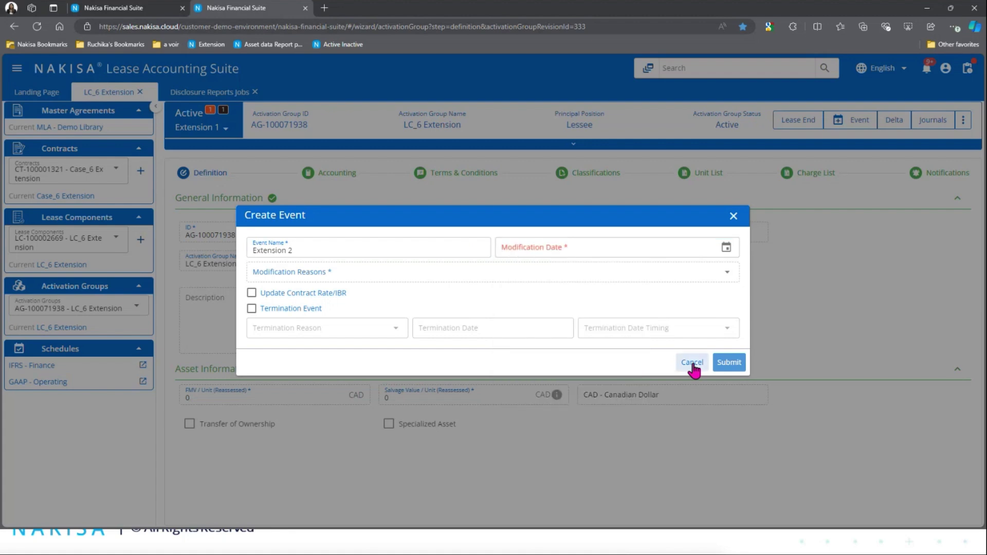
pyautogui.click(692, 364)
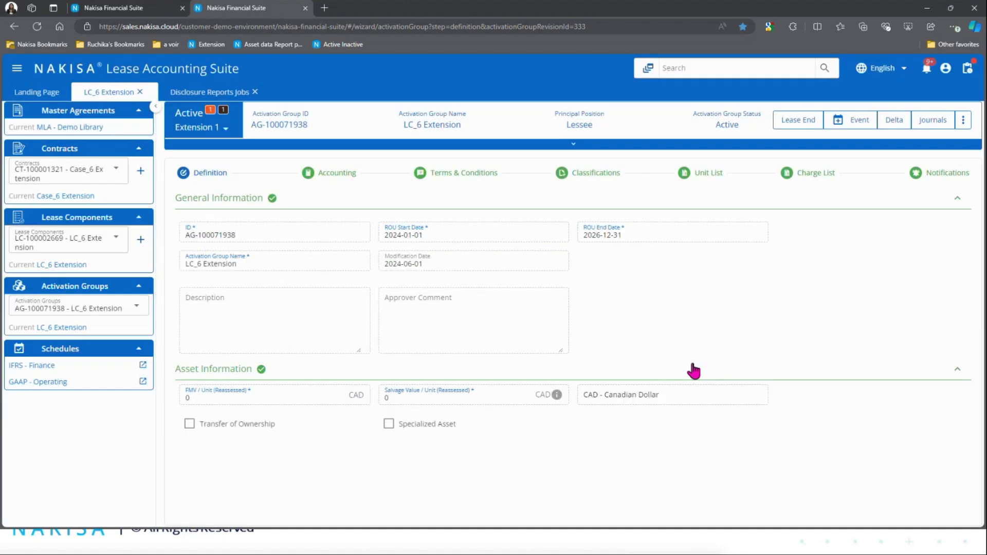
# Open the activation group's GAAP - Operating schedule and display it for all years
pyautogui.click(83, 383)
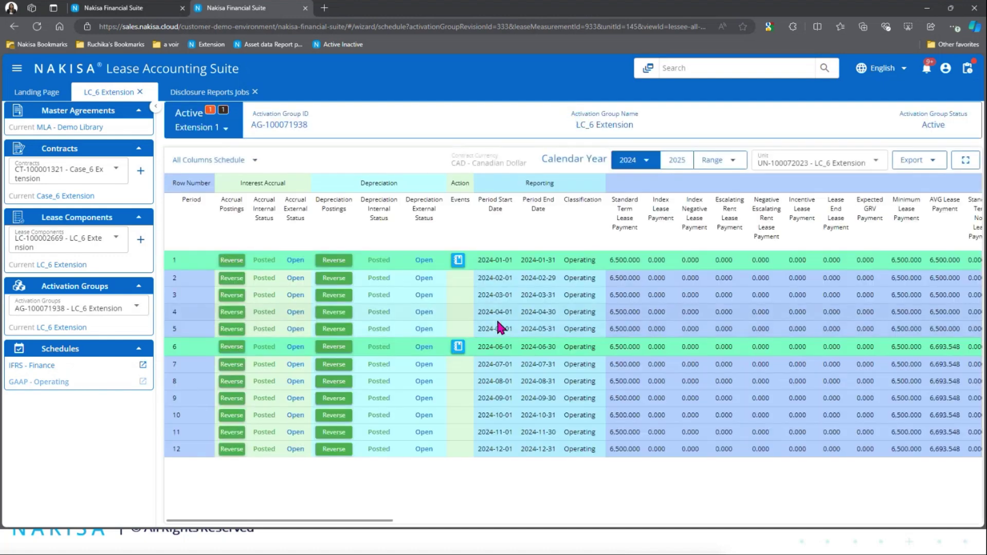
pyautogui.click(740, 170)
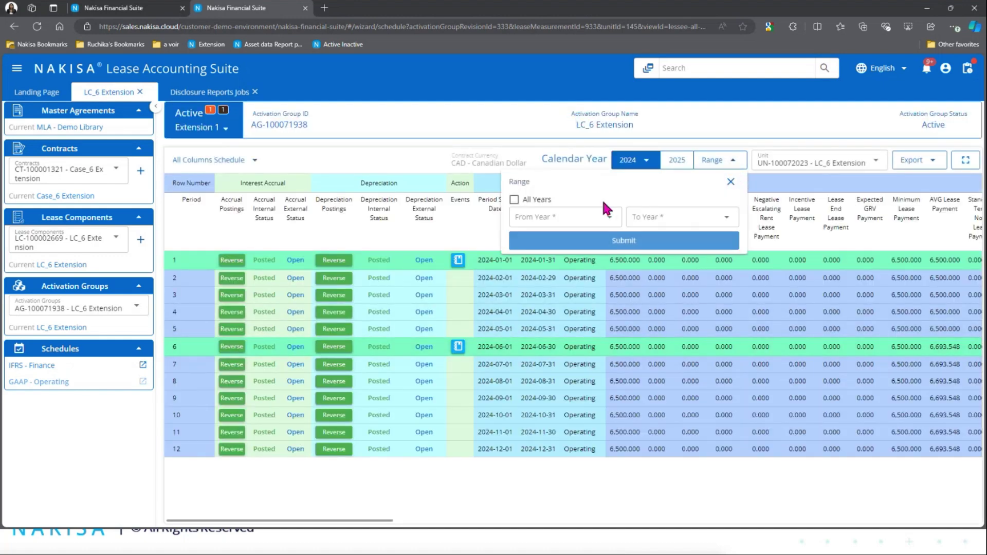
pyautogui.click(528, 202)
pyautogui.click(553, 240)
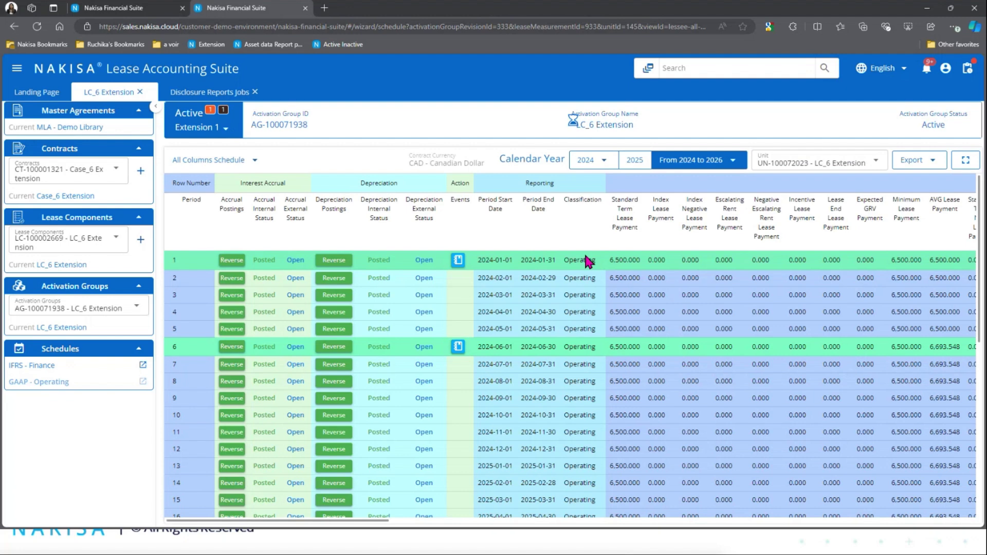
# Reverse the GAAP - Operating depreciation posting for period 36, December 2026
pyautogui.scroll(-6, 527, 277)
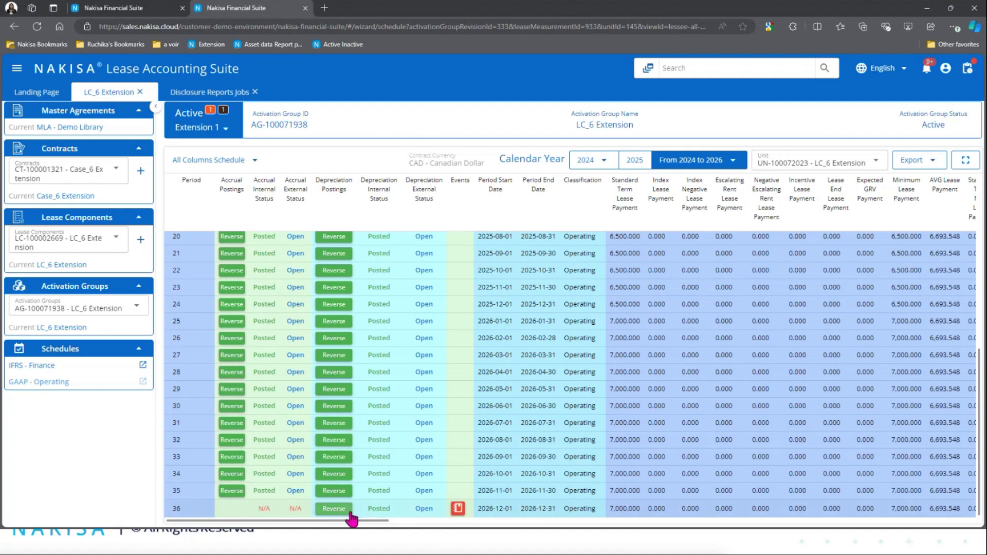
pyautogui.click(333, 509)
pyautogui.click(855, 486)
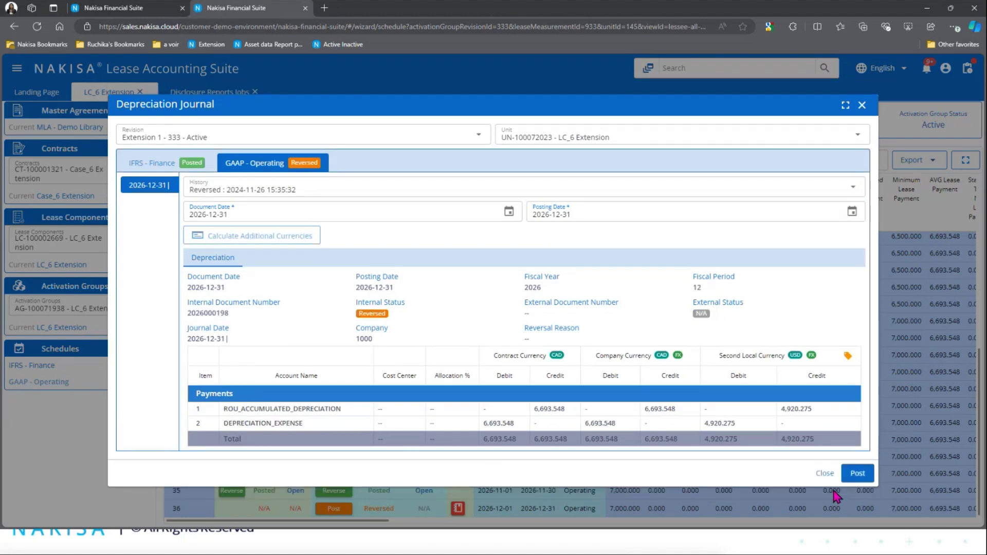
# Reverse the GAAP - Operating payment posting for period 36, dated 2026-12-01, in the Payment Schedule
pyautogui.click(824, 473)
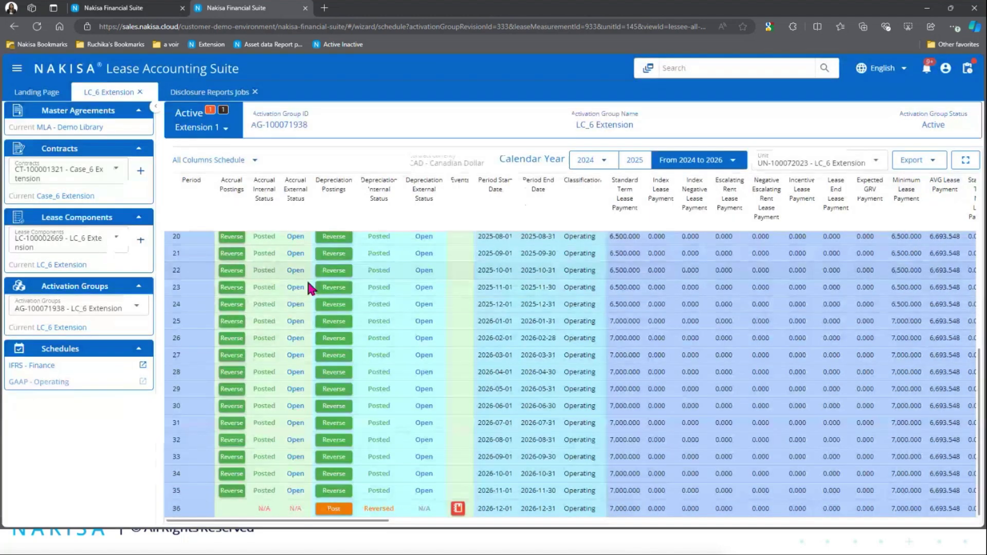
pyautogui.click(219, 169)
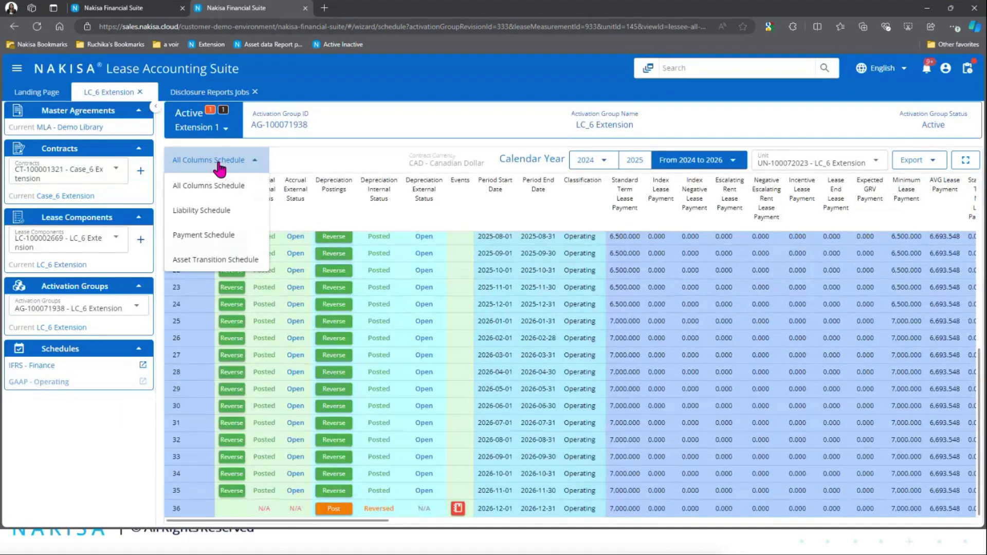
pyautogui.click(214, 239)
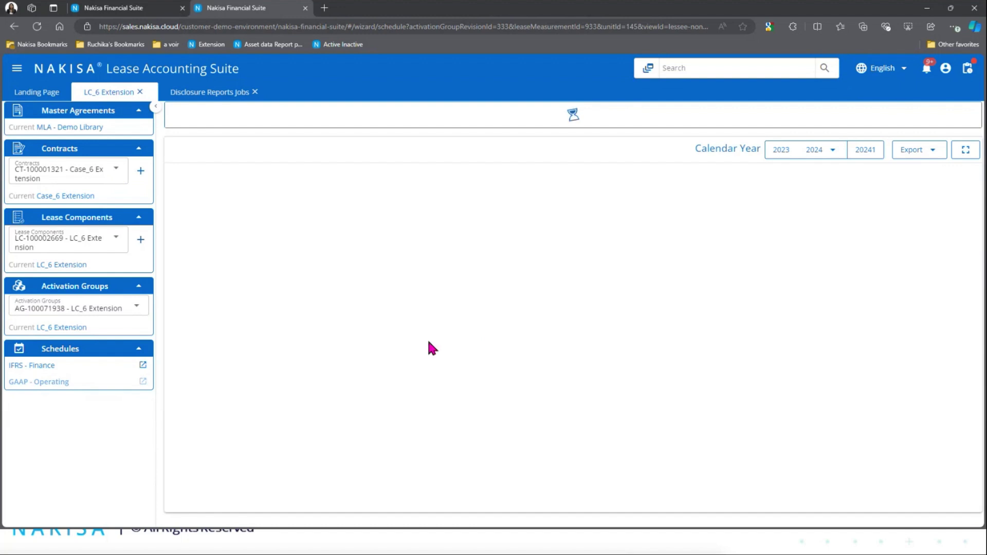
pyautogui.scroll(-5, 403, 453)
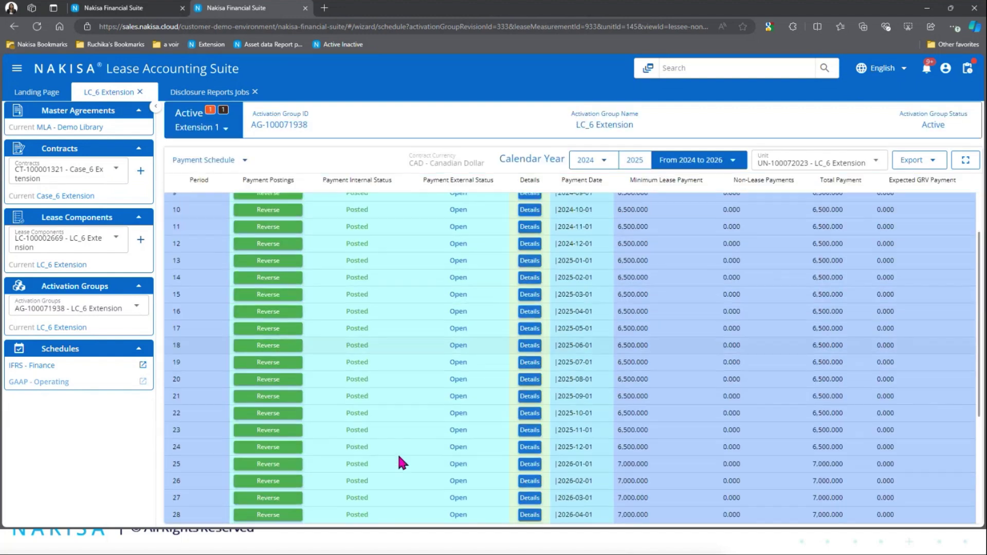
pyautogui.scroll(-1, 565, 333)
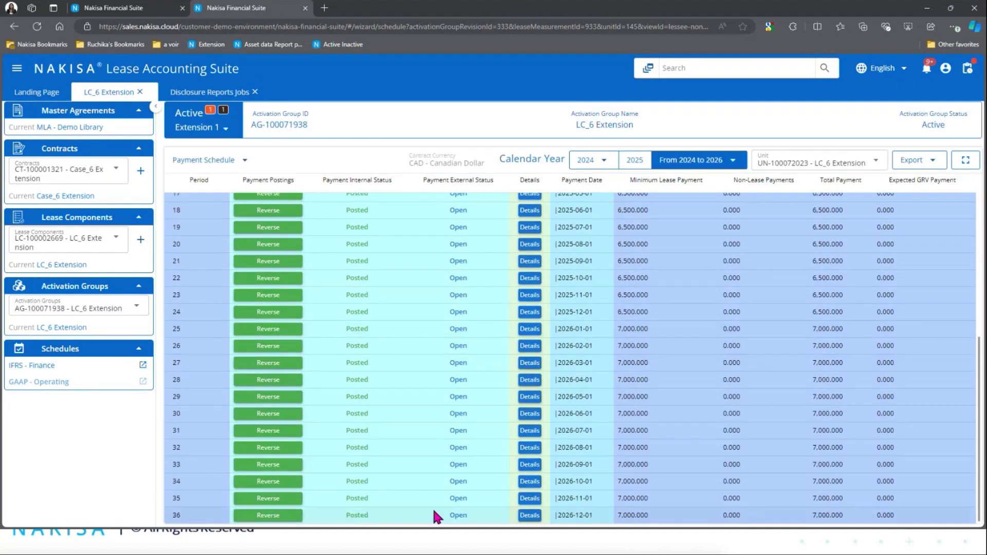
pyautogui.click(271, 516)
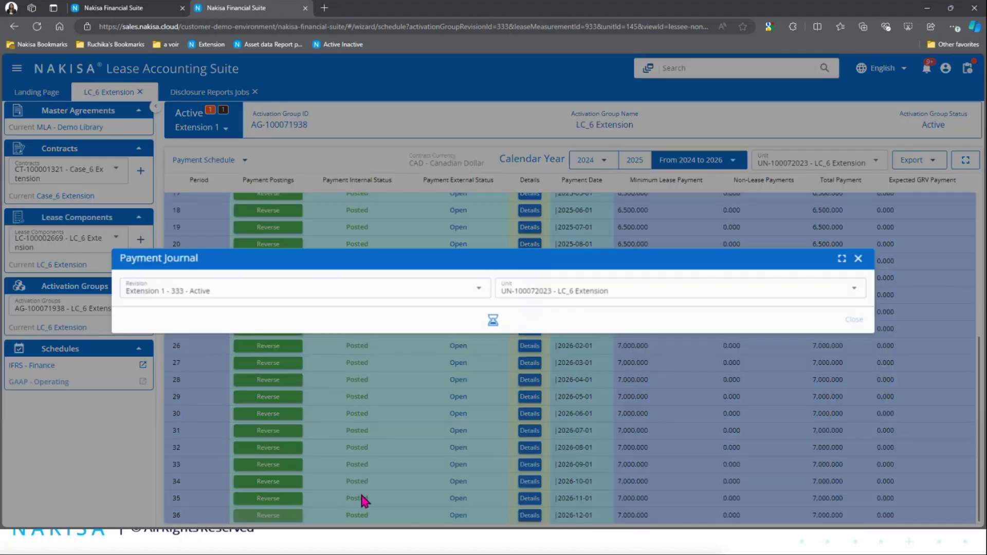
pyautogui.click(857, 490)
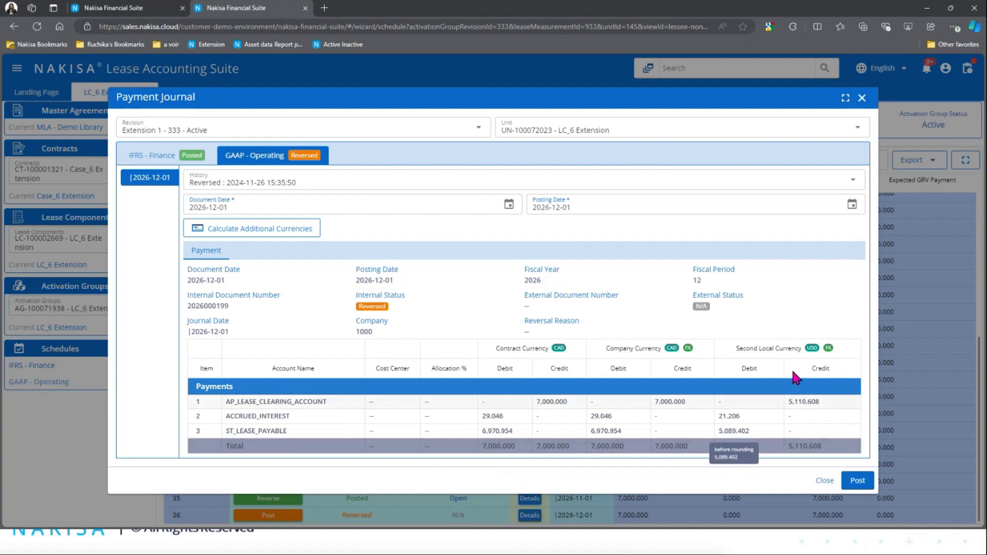
pyautogui.click(824, 481)
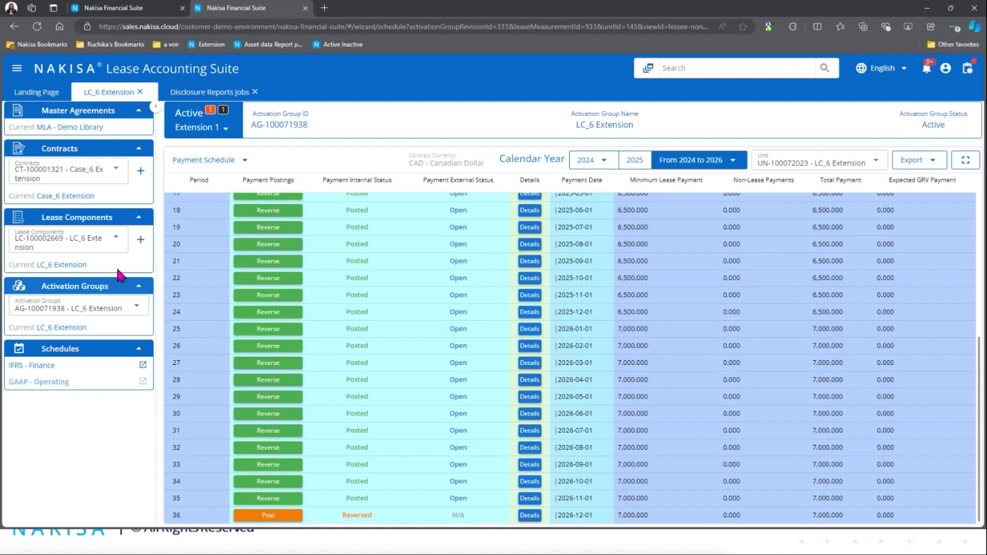
# Try to create an event on the LC_6 Extension activation group with a modification date in December 2026
pyautogui.click(74, 332)
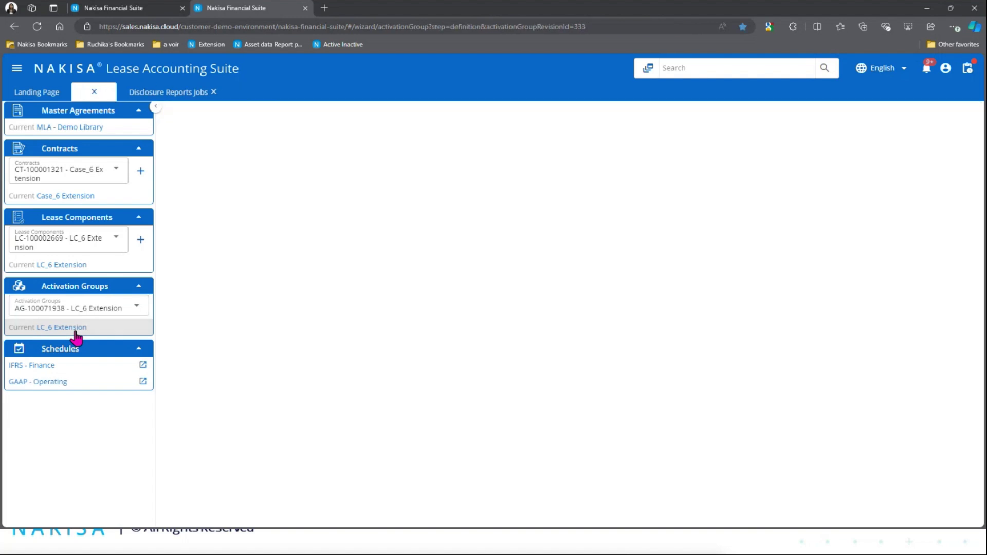
pyautogui.click(843, 124)
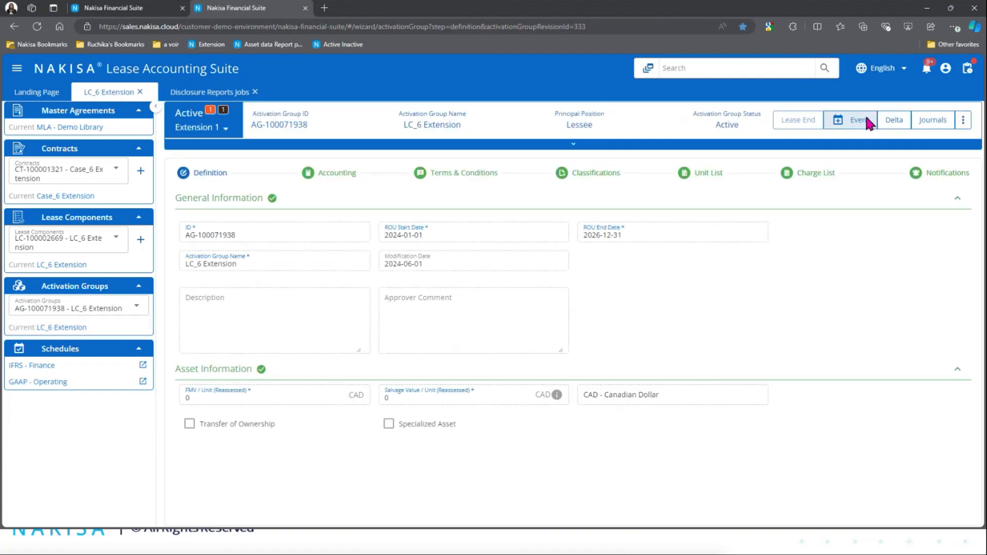
pyautogui.click(544, 249)
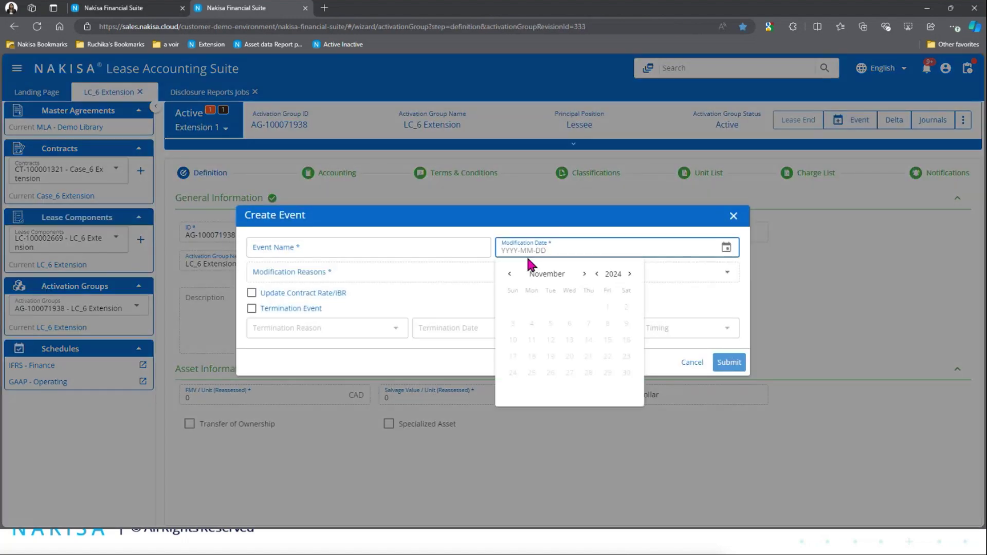
pyautogui.click(611, 274)
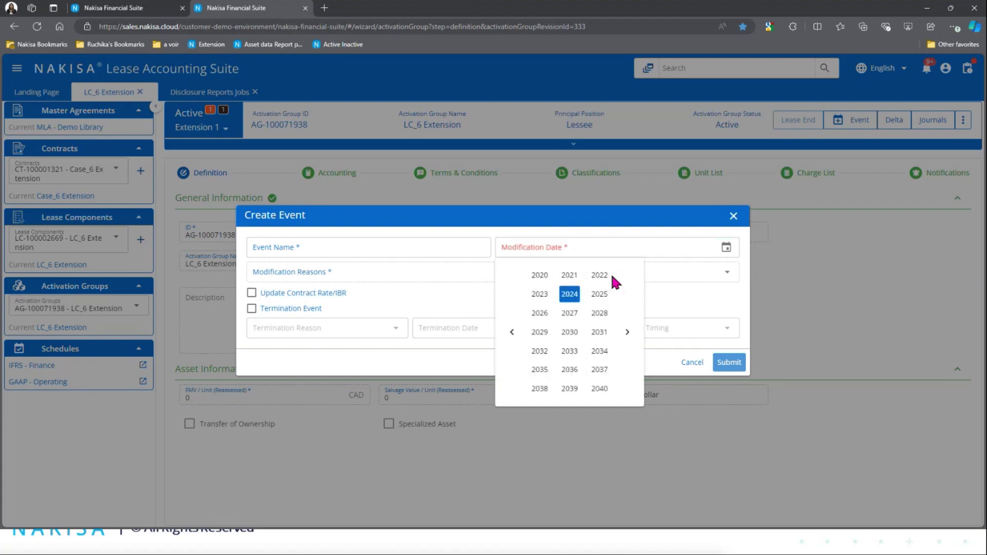
pyautogui.click(539, 313)
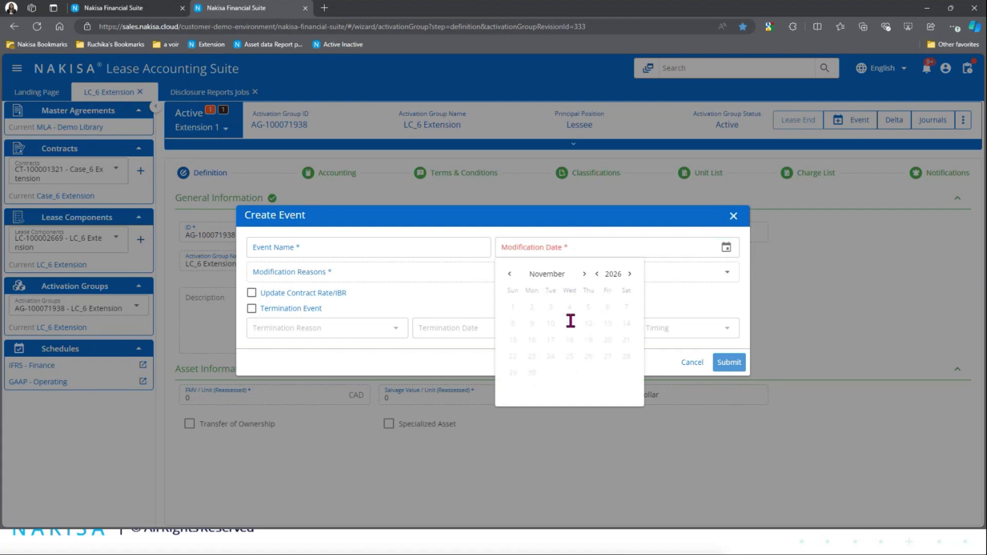
pyautogui.click(584, 273)
pyautogui.click(697, 364)
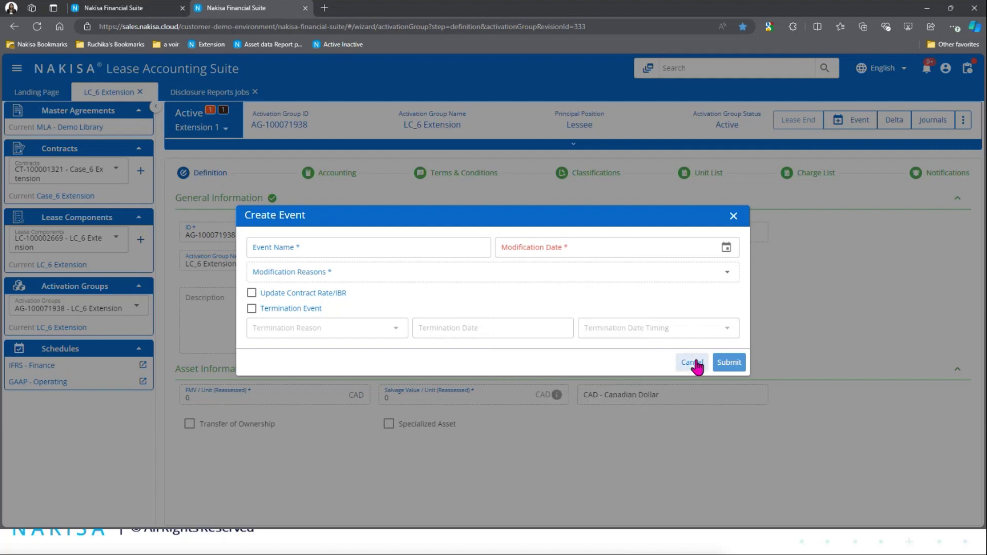
pyautogui.click(697, 364)
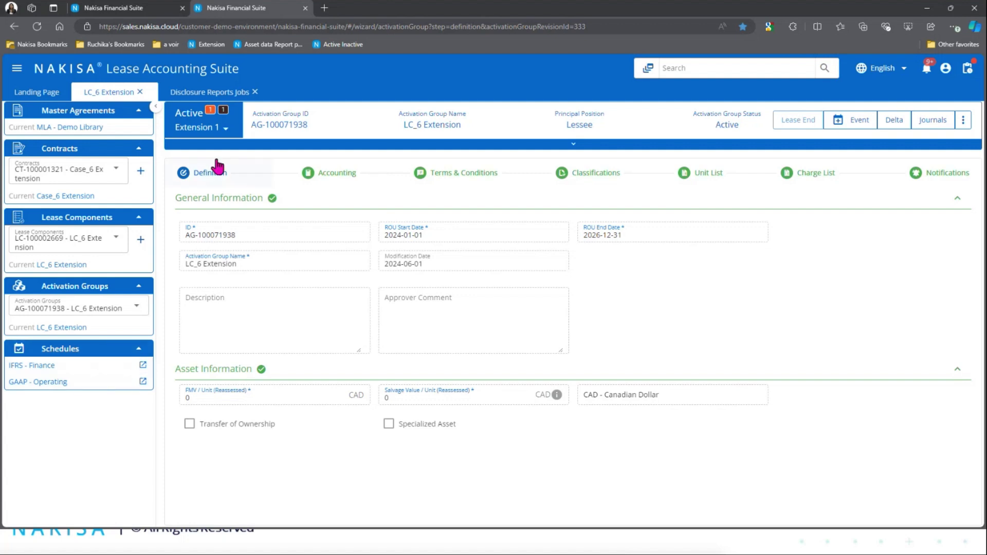
# Check the activation group's revisions and the period 36 posting statuses in its GAAP - Operating schedule for all years
pyautogui.click(206, 135)
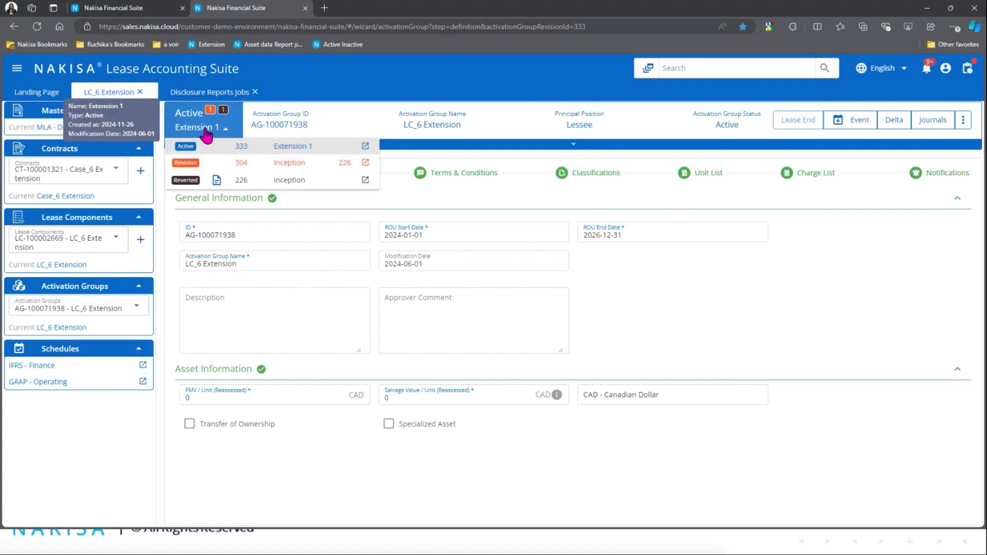
pyautogui.click(47, 382)
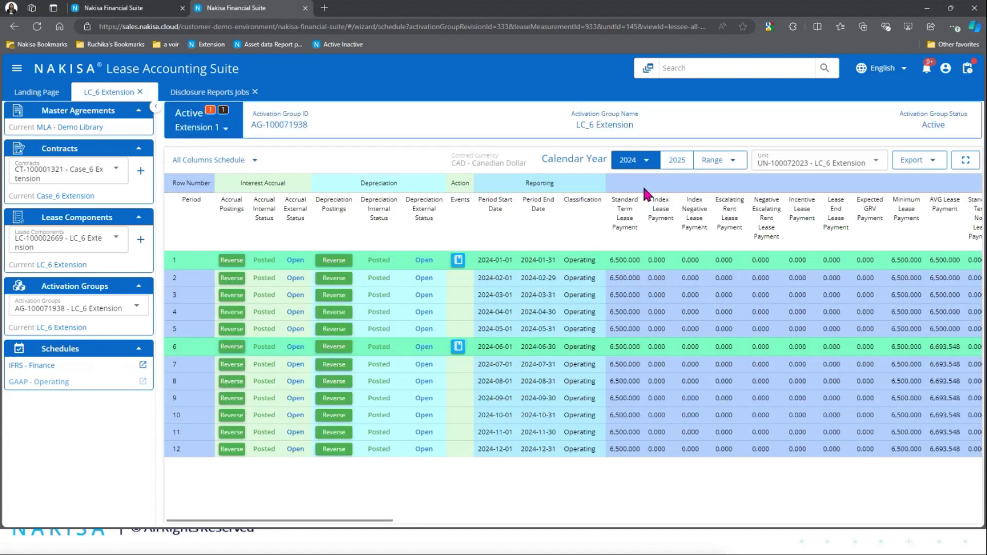
pyautogui.click(723, 163)
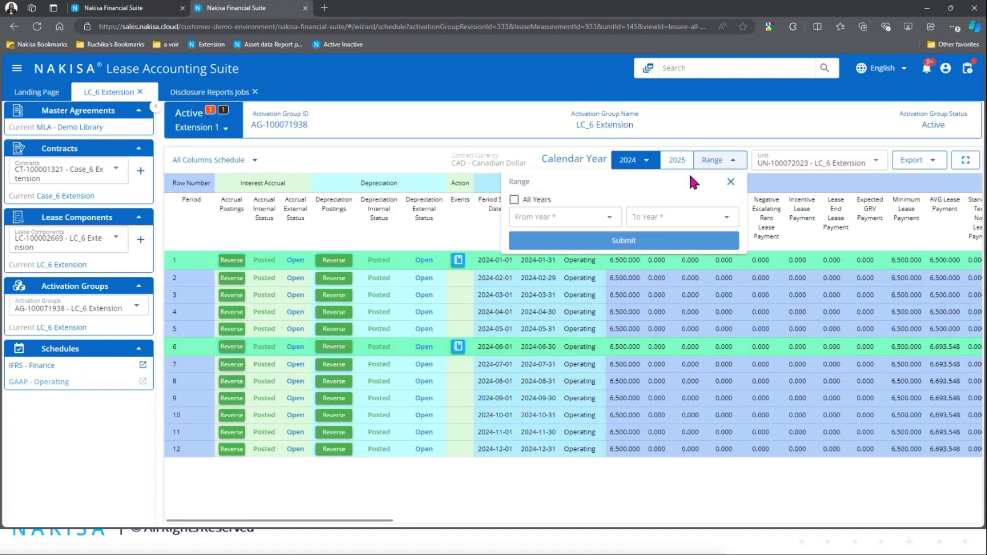
pyautogui.click(532, 201)
pyautogui.click(560, 243)
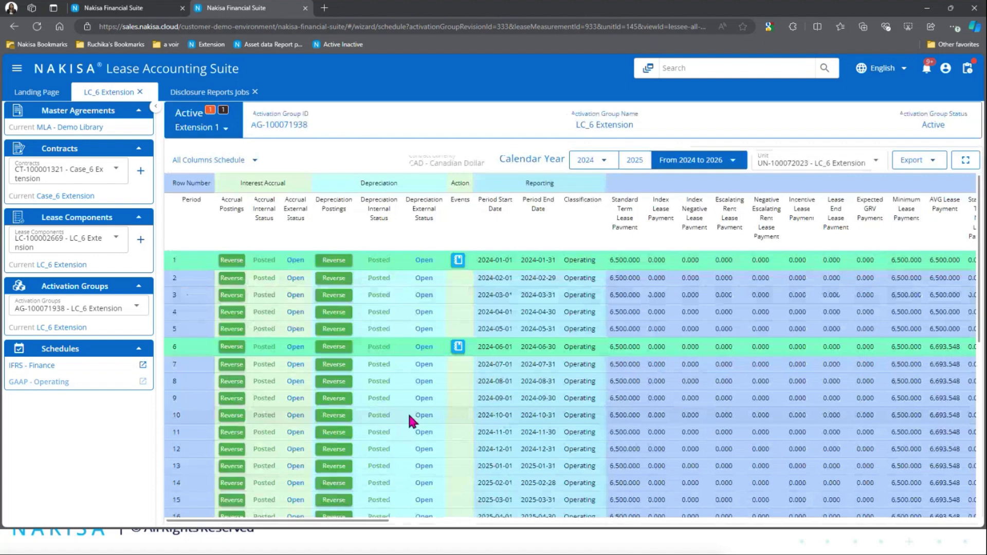
pyautogui.scroll(-3, 391, 411)
pyautogui.scroll(-5, 386, 414)
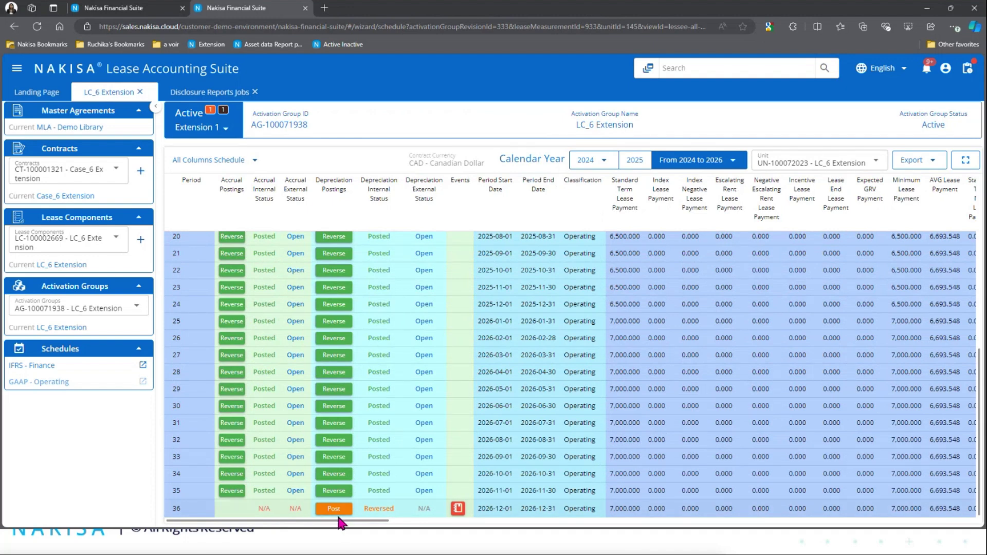
# Open the activation group's IFRS - Finance schedule and display it for all years
pyautogui.click(232, 161)
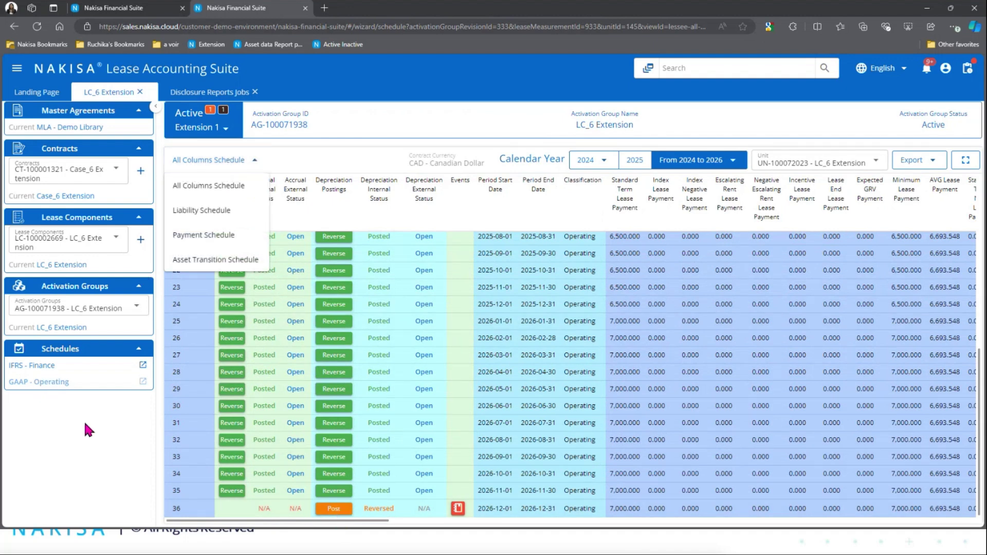
pyautogui.click(60, 384)
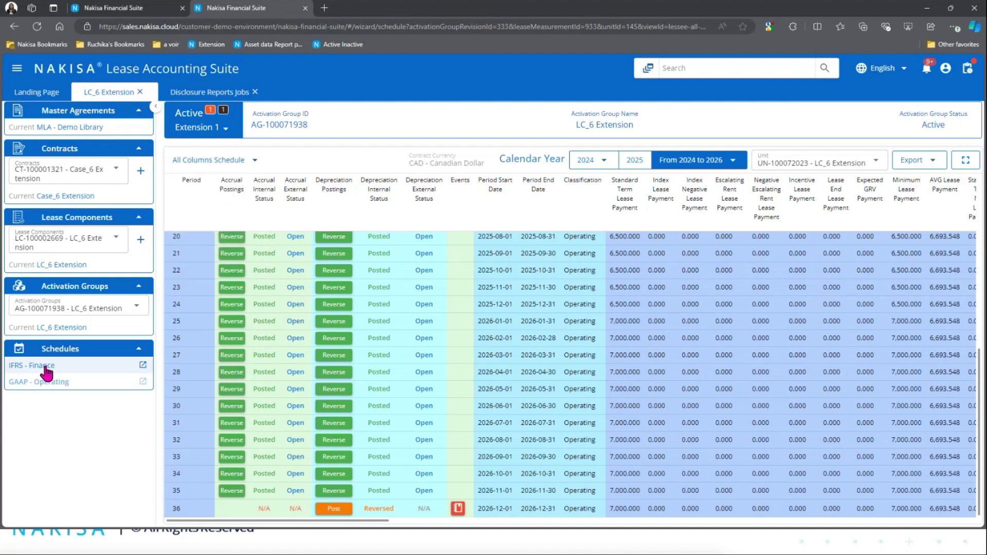
pyautogui.click(49, 382)
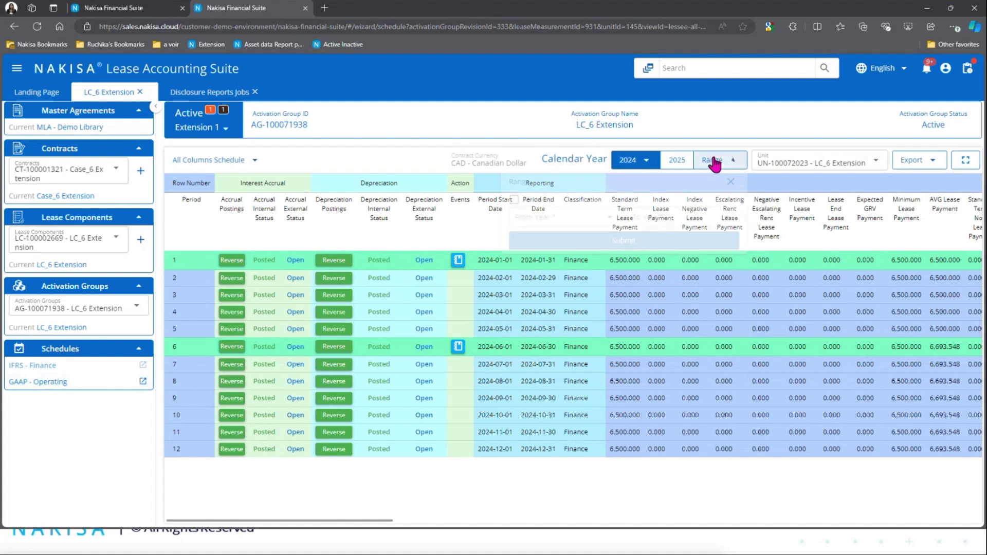
pyautogui.click(713, 162)
pyautogui.click(514, 200)
pyautogui.click(565, 245)
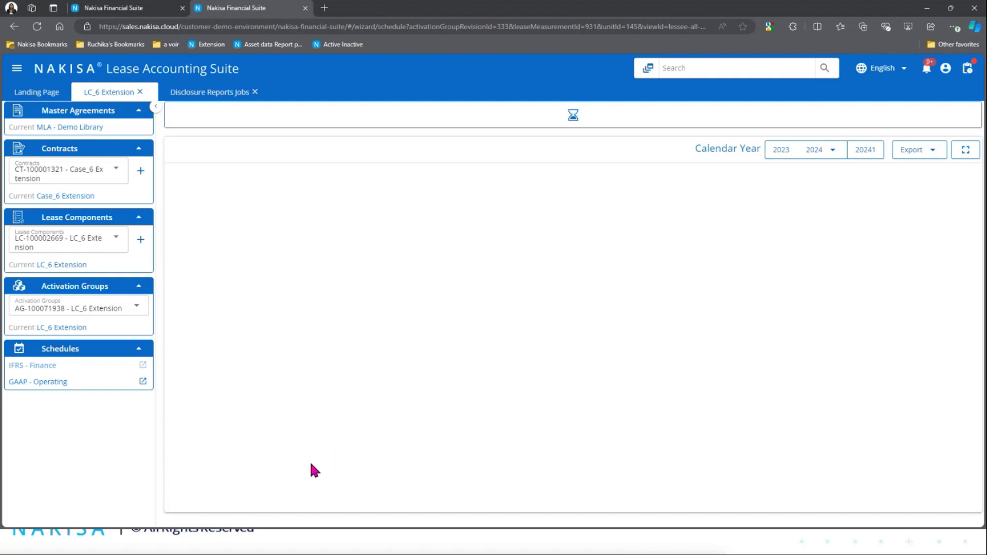
# Reverse the IFRS - Finance depreciation posting for period 36, December 2026
pyautogui.scroll(-6, 311, 466)
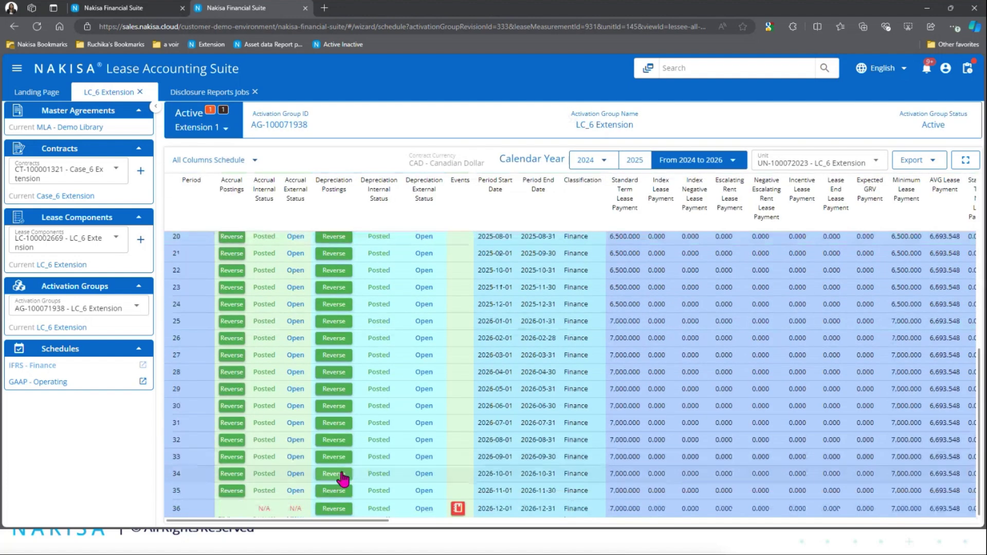
pyautogui.click(339, 509)
pyautogui.click(856, 485)
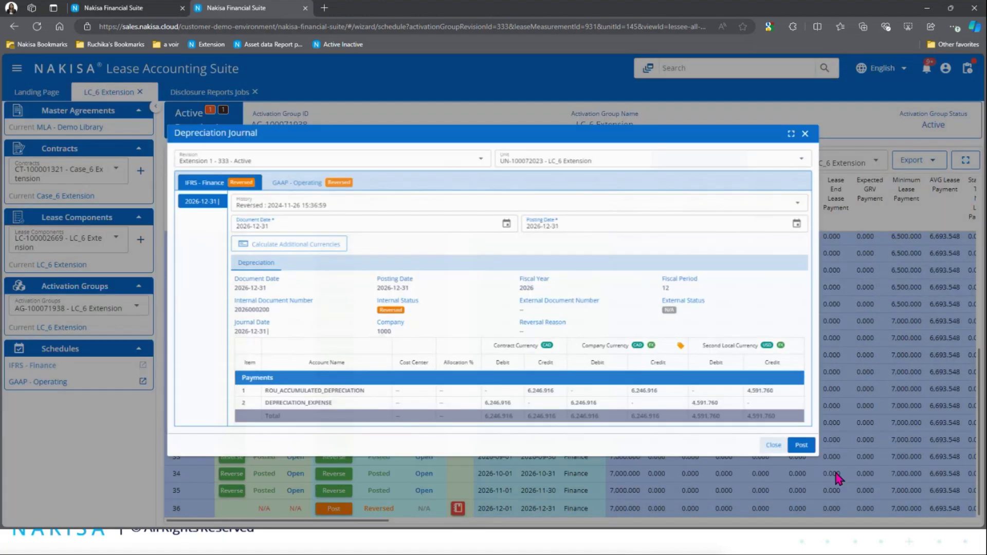
pyautogui.click(774, 445)
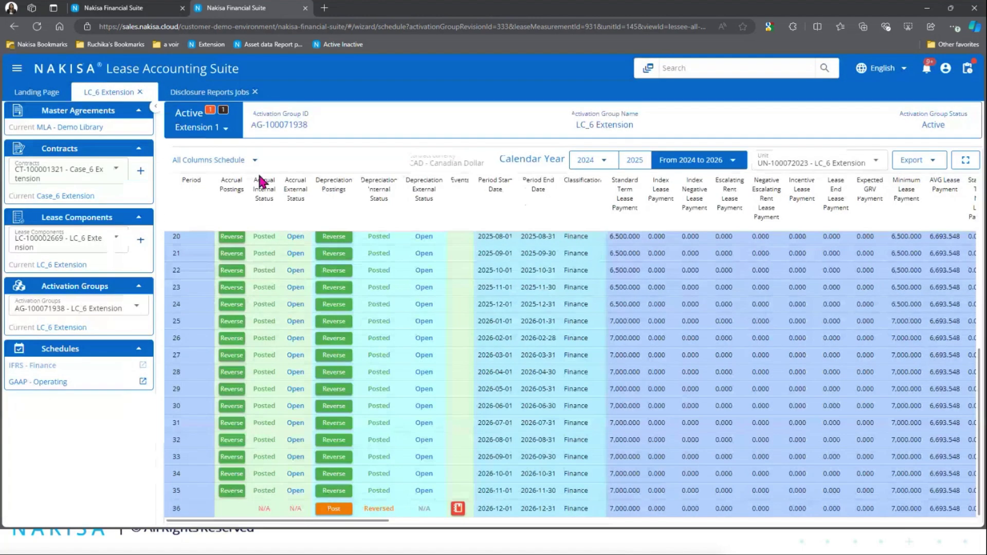
# Reverse the IFRS - Finance payment posting for period 36, dated 2026-12-01, in the Payment Schedule
pyautogui.click(221, 161)
pyautogui.click(220, 238)
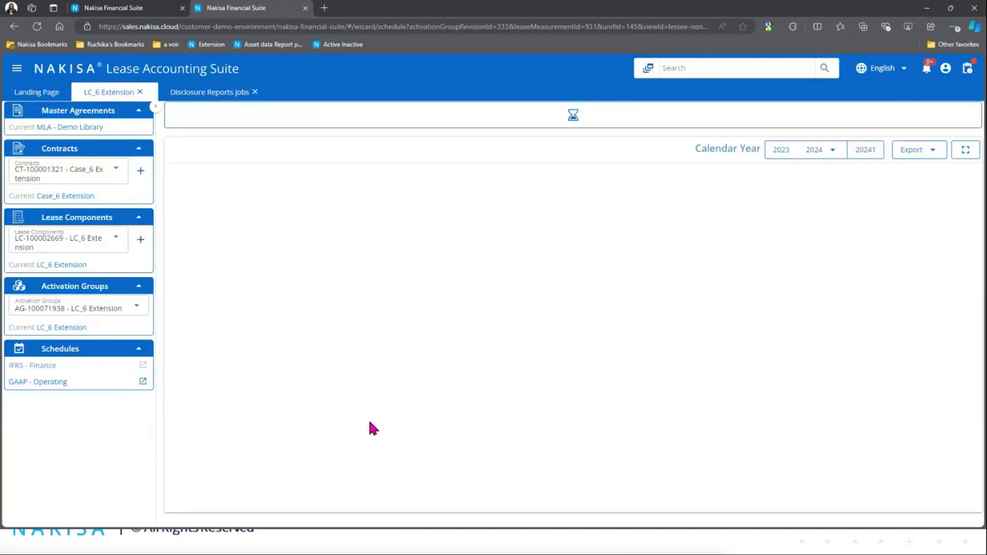
pyautogui.scroll(-5, 299, 494)
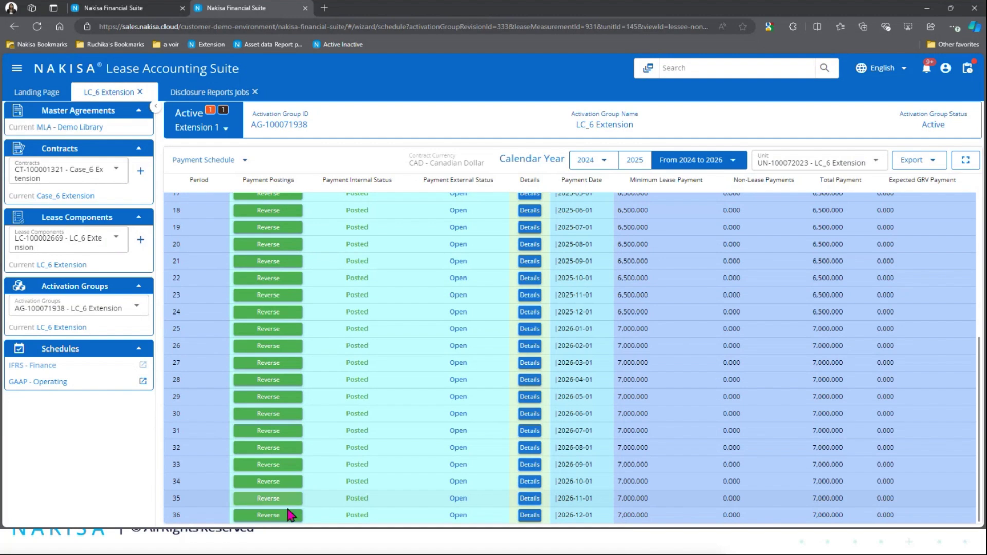
pyautogui.click(290, 515)
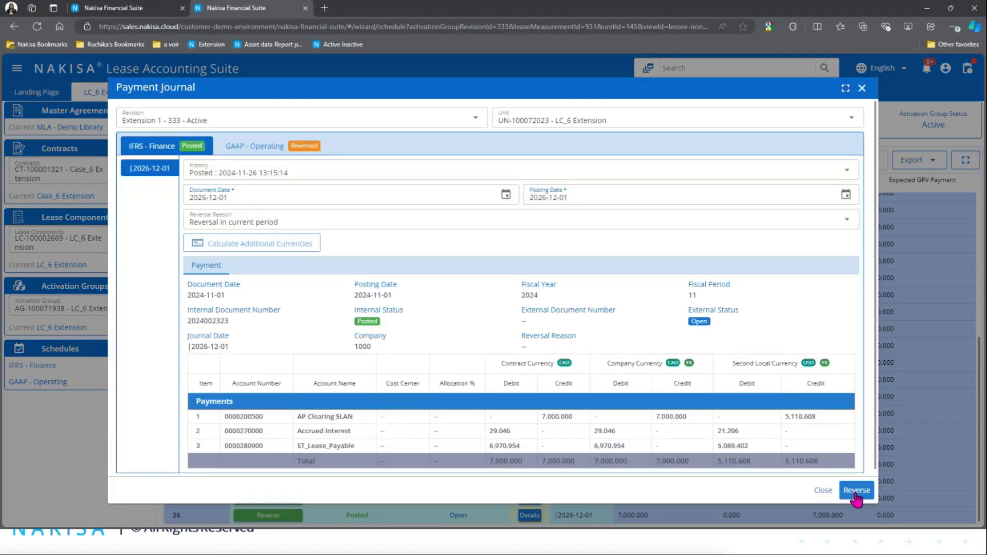
pyautogui.click(855, 491)
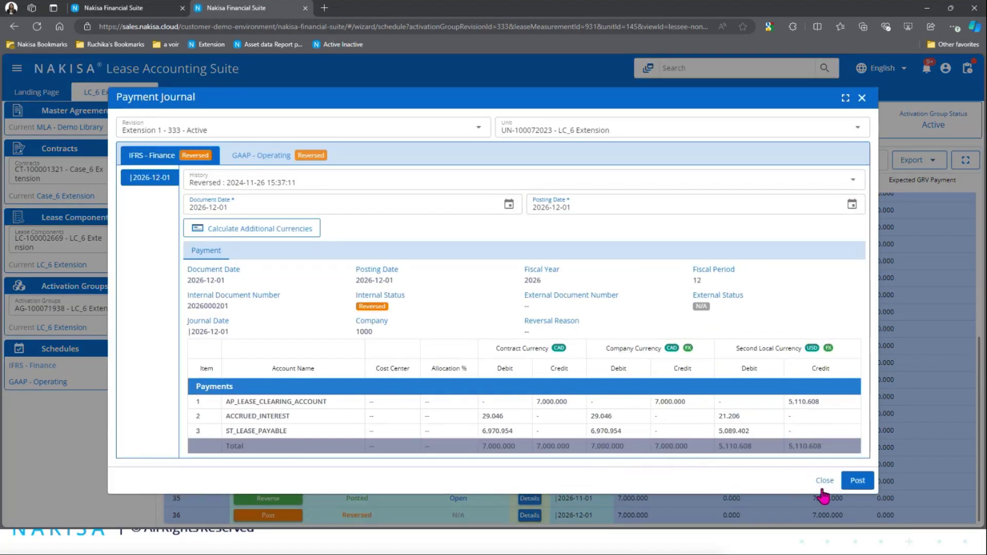
pyautogui.click(825, 480)
# Return to the GAAP - Operating schedule and show its 2026 periods with all years displayed
pyautogui.click(92, 384)
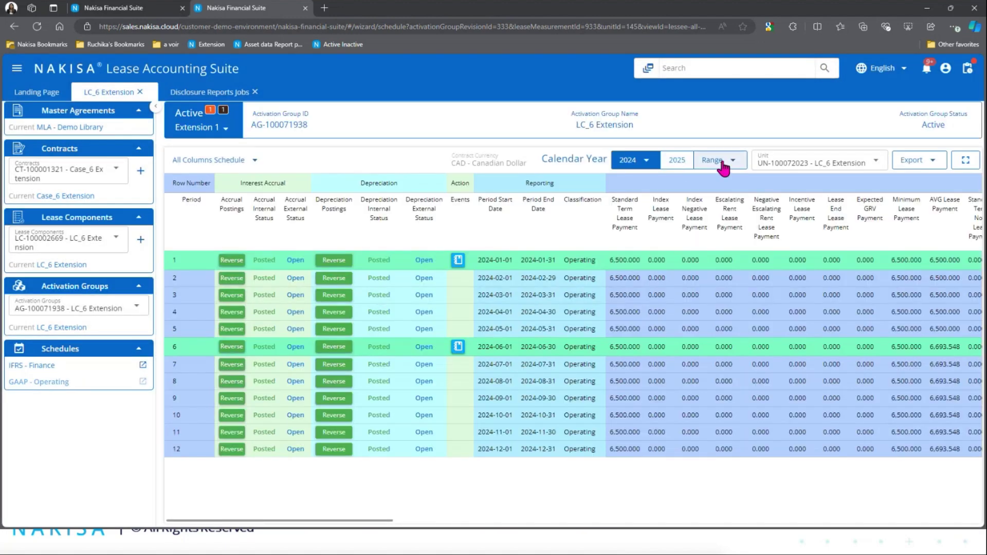
pyautogui.click(714, 159)
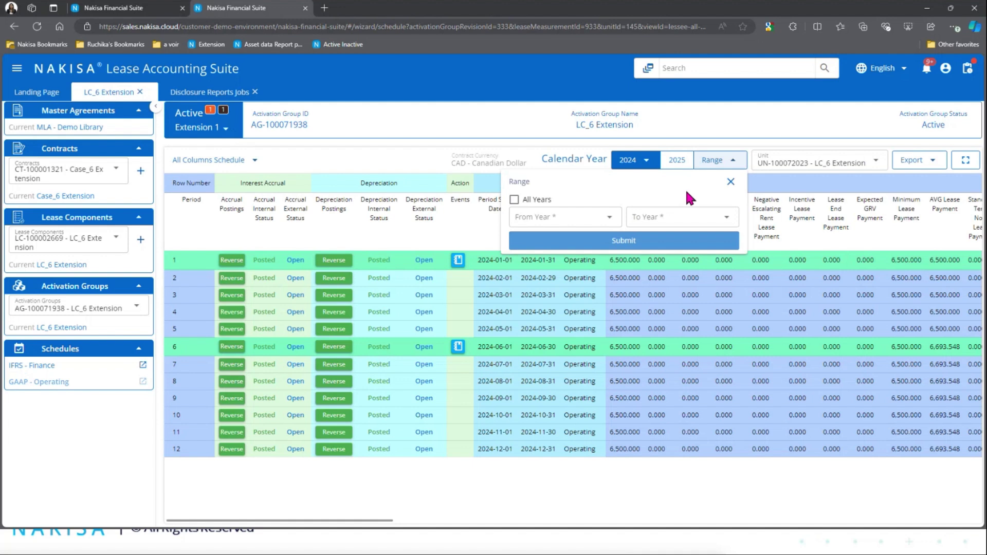
pyautogui.click(539, 202)
pyautogui.click(561, 242)
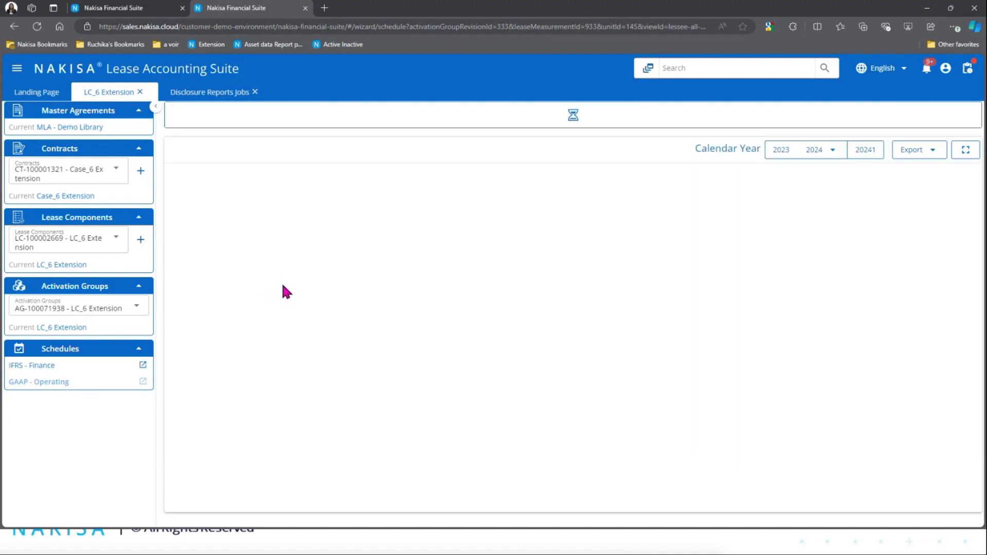
pyautogui.scroll(-5, 283, 291)
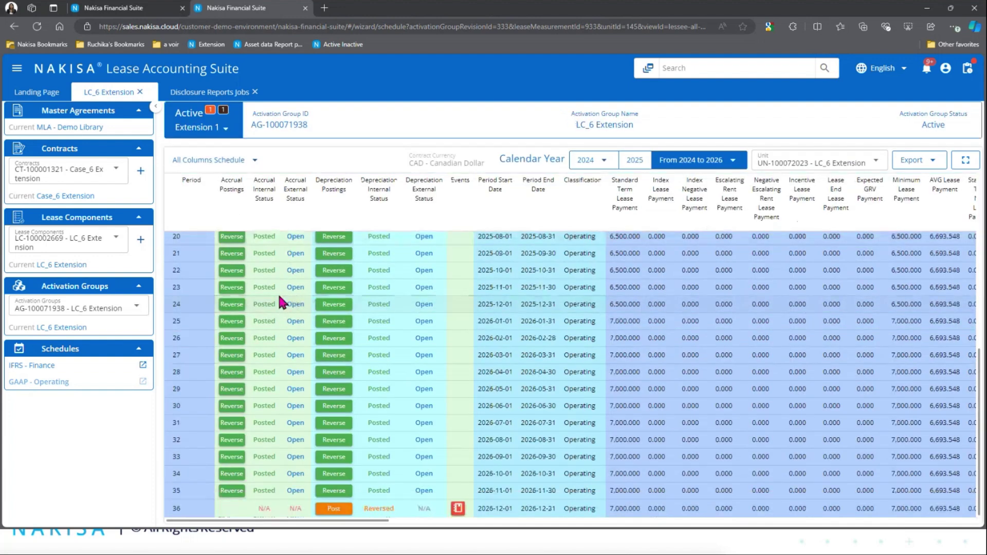
# Show the GAAP - Operating Payment Schedule and examine the payment posting status of period 36
pyautogui.click(191, 161)
pyautogui.click(215, 237)
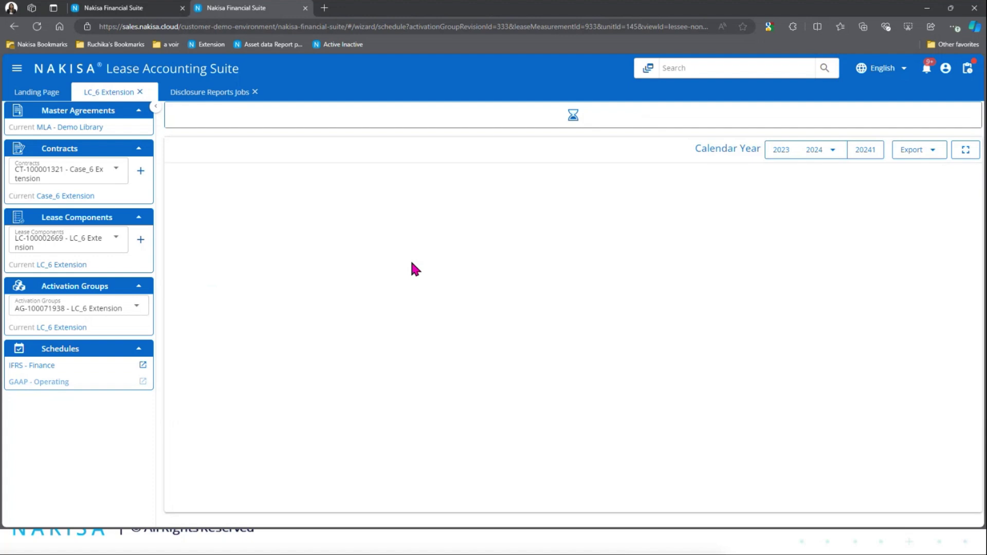
pyautogui.scroll(-5, 409, 260)
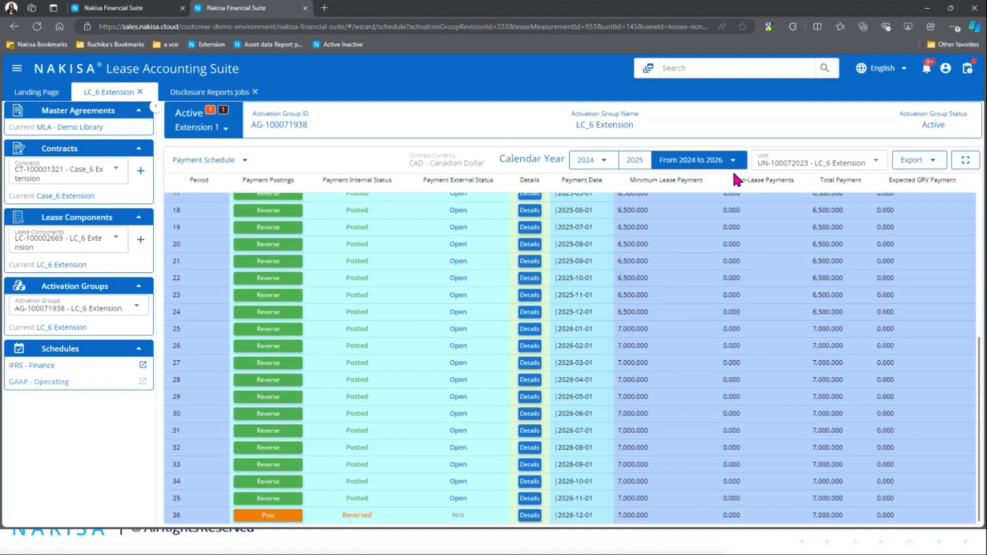
# Start a new event on the LC_6 Extension activation group with modification date 2026-12-31
pyautogui.click(72, 327)
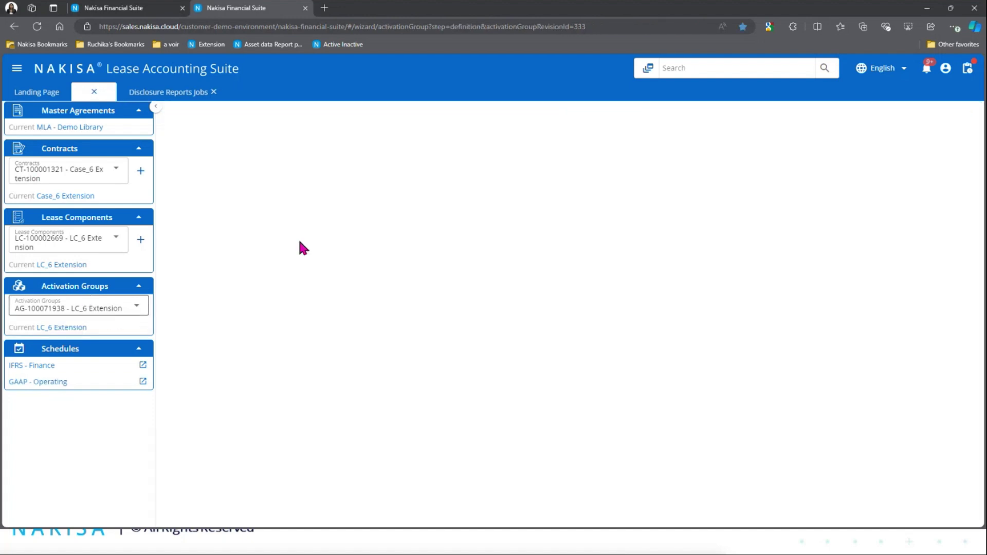
pyautogui.click(859, 121)
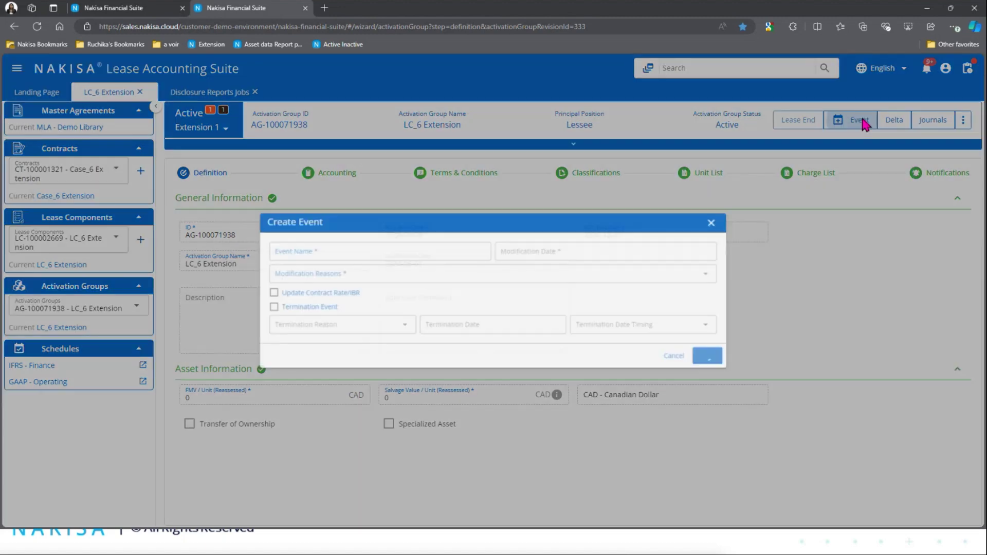
pyautogui.click(501, 255)
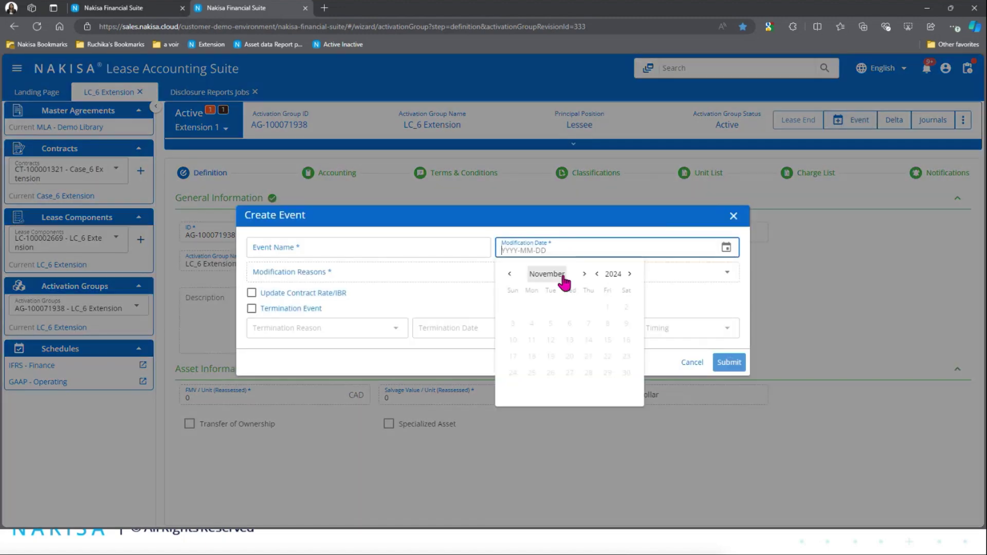
pyautogui.click(562, 278)
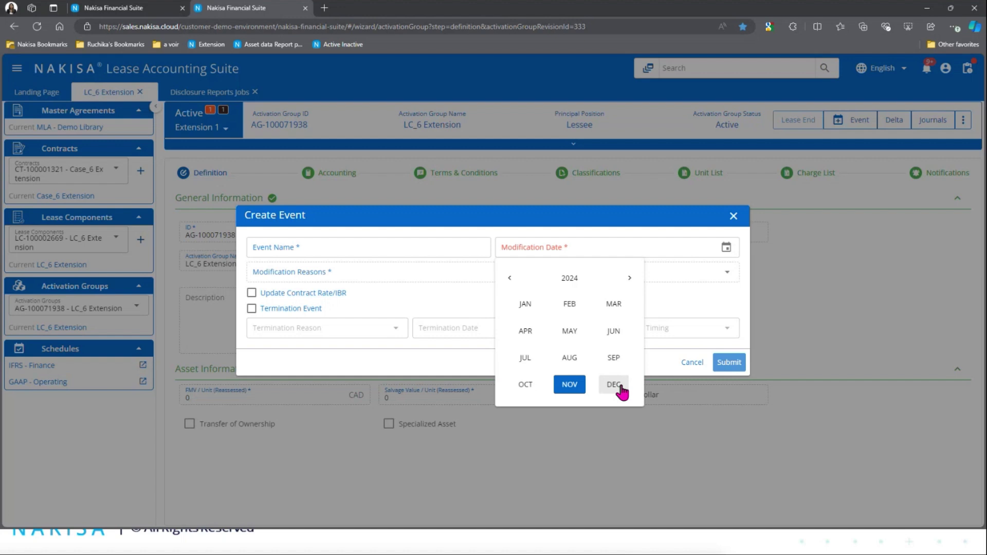
pyautogui.click(630, 279)
pyautogui.click(614, 385)
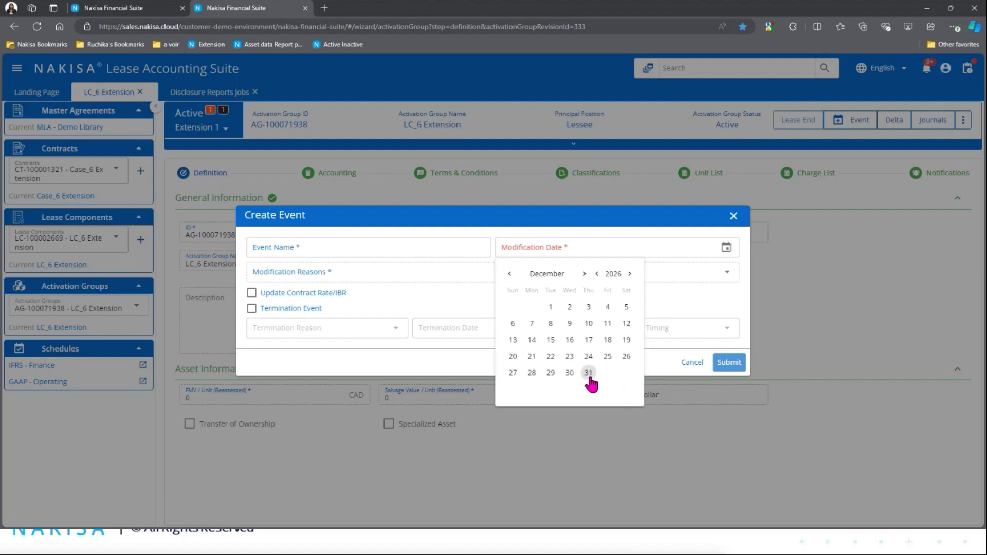
pyautogui.click(589, 381)
# Name the event Extension 2, set its only modification reason to Terms & Conditions Reassessment, and submit it
pyautogui.click(343, 249)
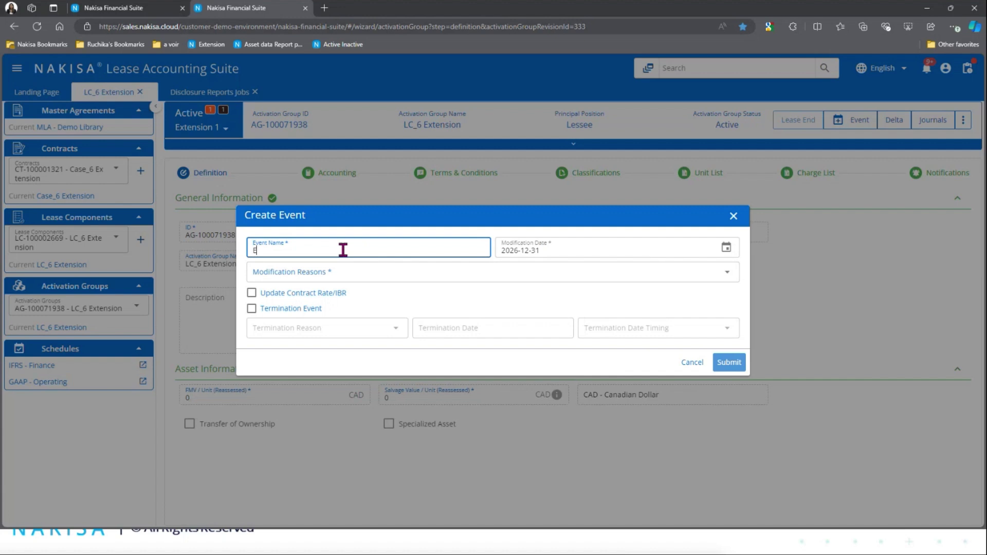
pyautogui.press('BackSpace')
pyautogui.write('on 2')
pyautogui.click(324, 277)
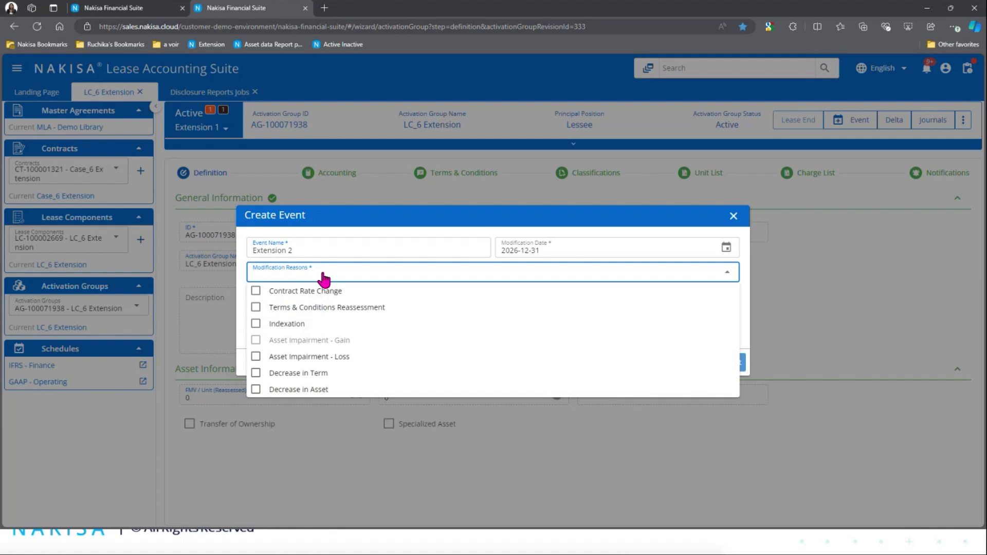
pyautogui.click(307, 312)
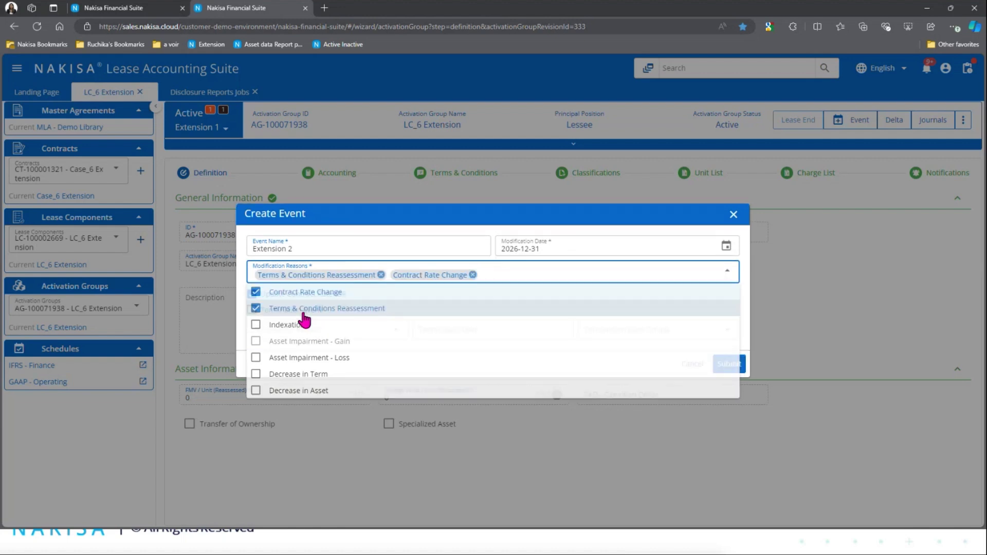
pyautogui.click(309, 291)
pyautogui.click(347, 227)
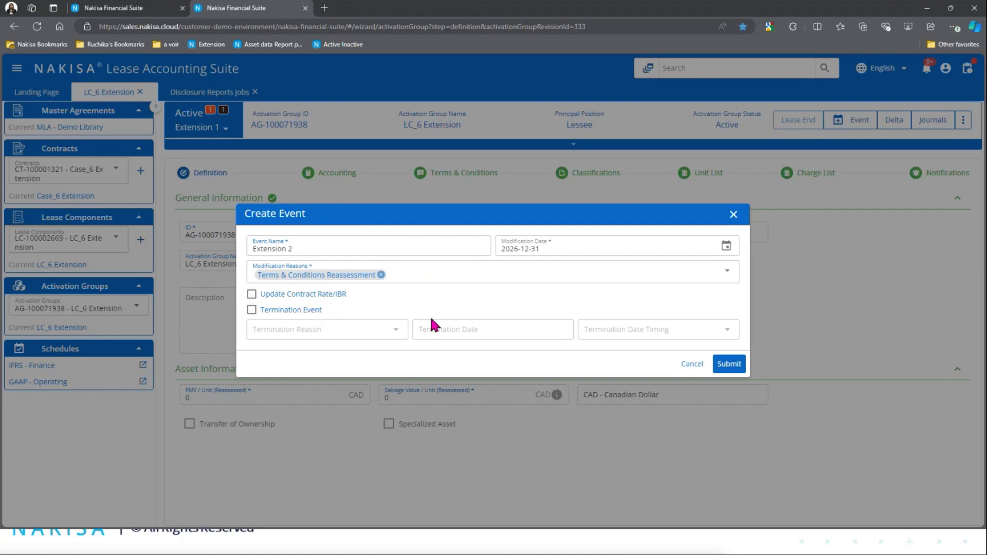
pyautogui.click(728, 365)
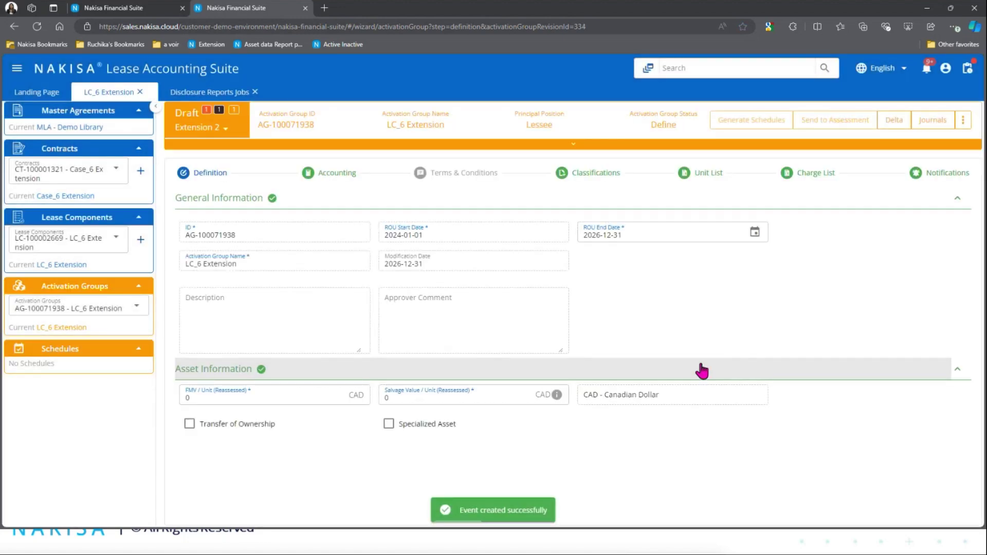
# Compare the Extension 2 draft's 2027 extension payment terms with its ROU end date
pyautogui.click(453, 178)
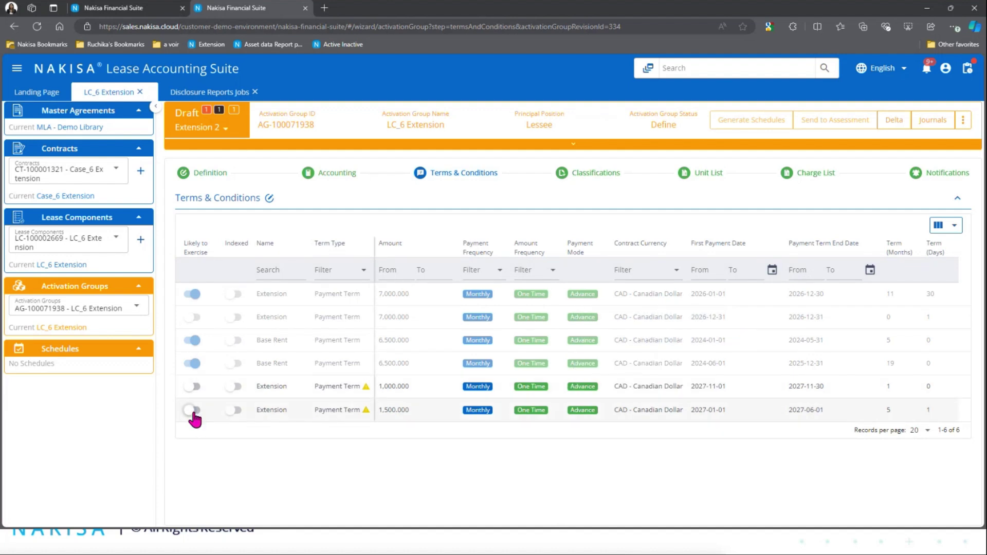
pyautogui.click(213, 175)
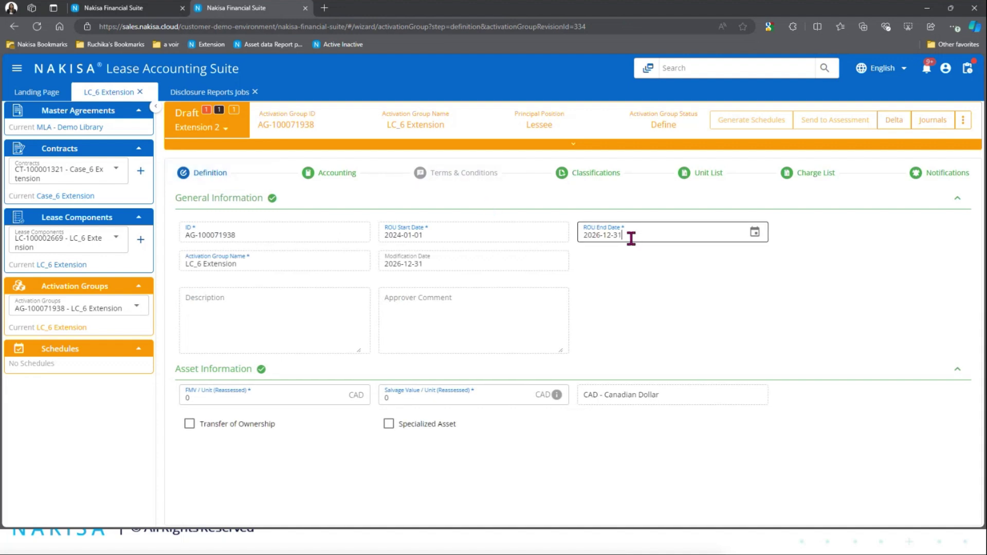
pyautogui.click(630, 238)
pyautogui.click(497, 176)
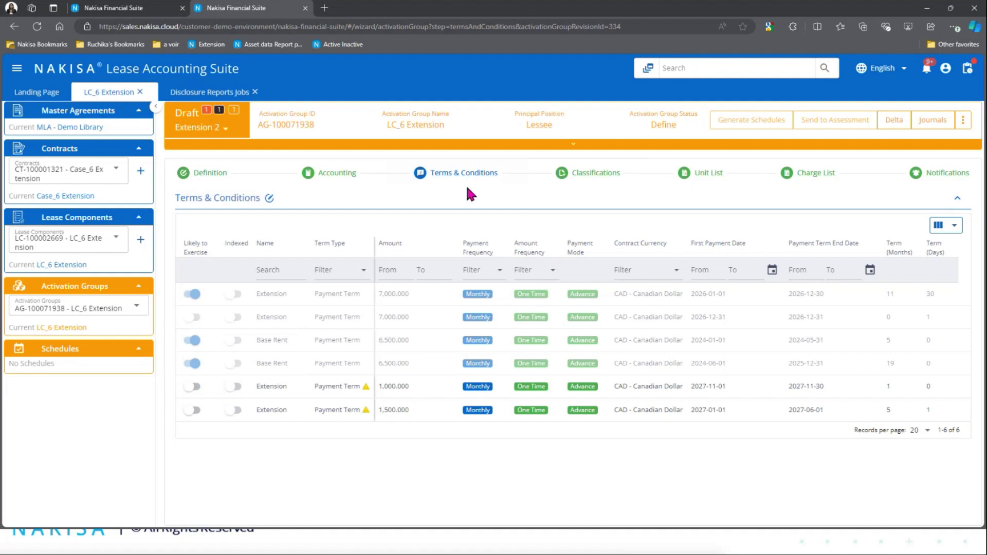
# Set the ROU End Date in the Extension 2 draft's definition to 2027-06-30
pyautogui.click(219, 178)
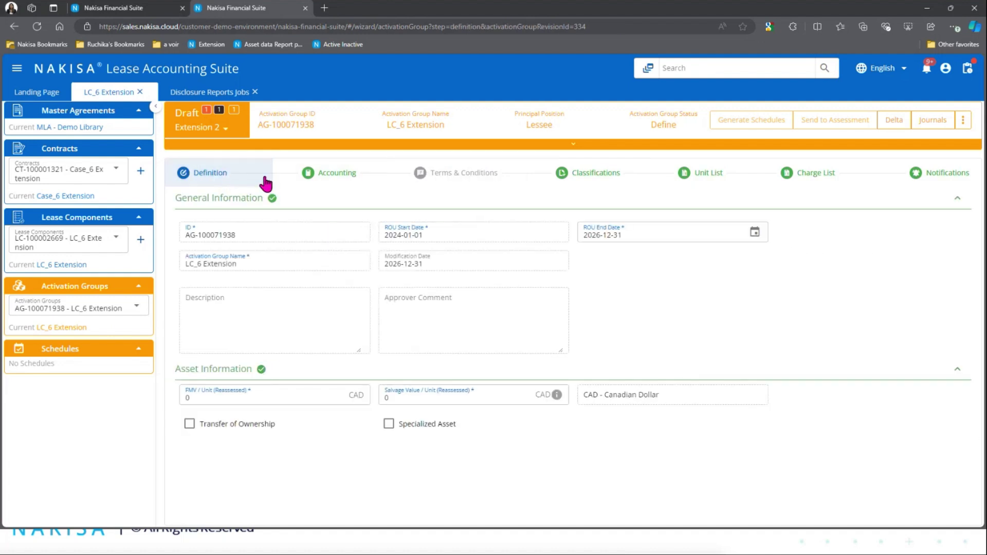
pyautogui.click(621, 237)
pyautogui.click(711, 258)
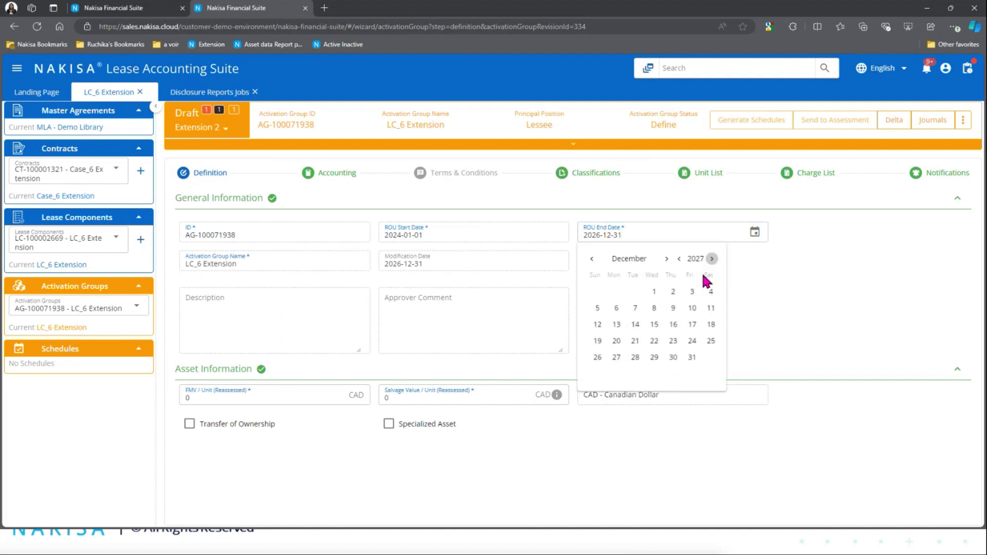
pyautogui.click(629, 259)
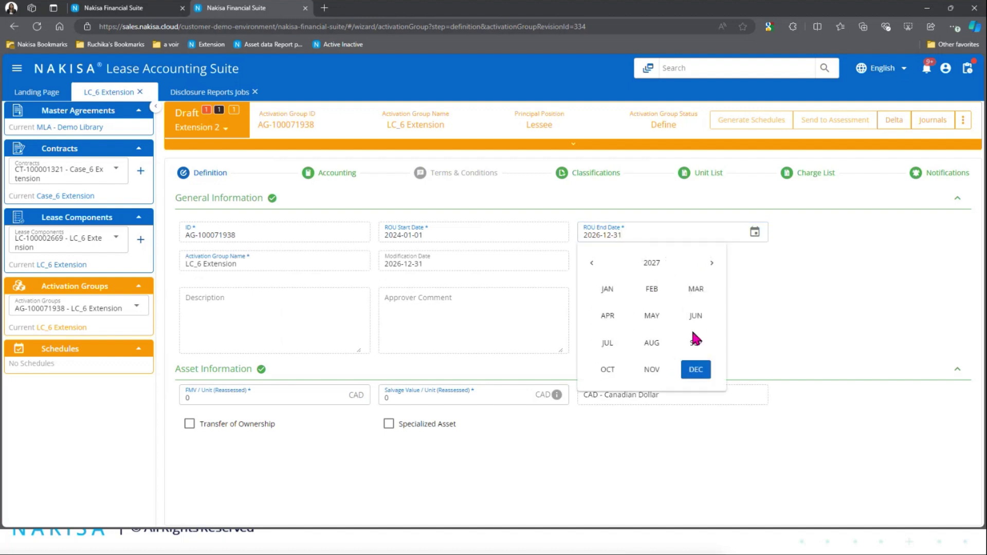
pyautogui.click(696, 316)
pyautogui.click(654, 361)
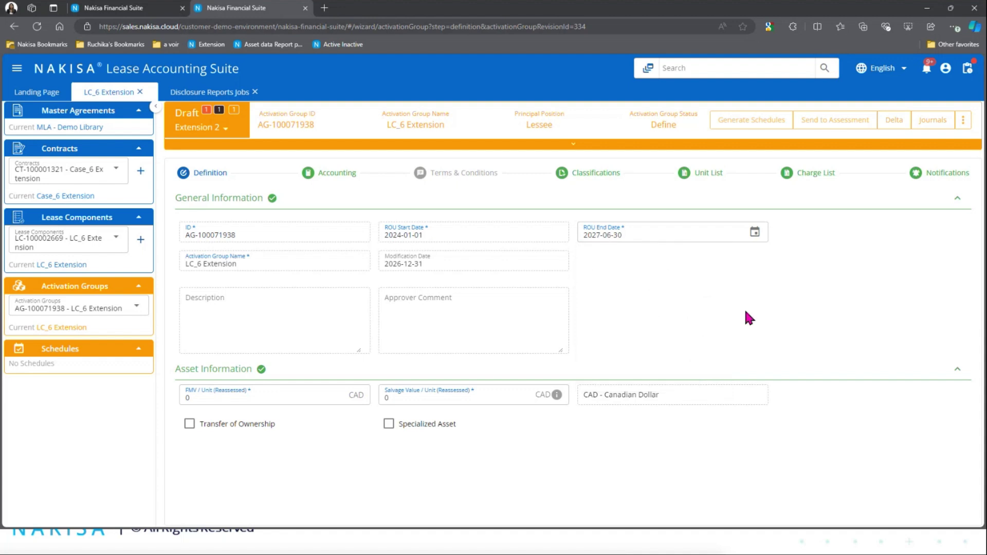
# Mark the 1,500 monthly extension term starting 2027-01-01 as likely to exercise and send the draft to assessment
pyautogui.click(454, 180)
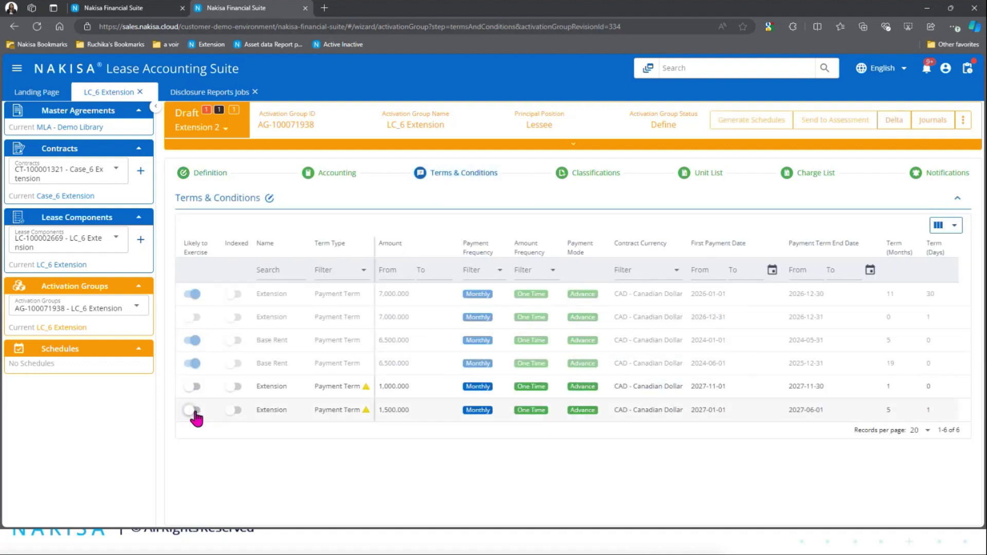
pyautogui.click(193, 410)
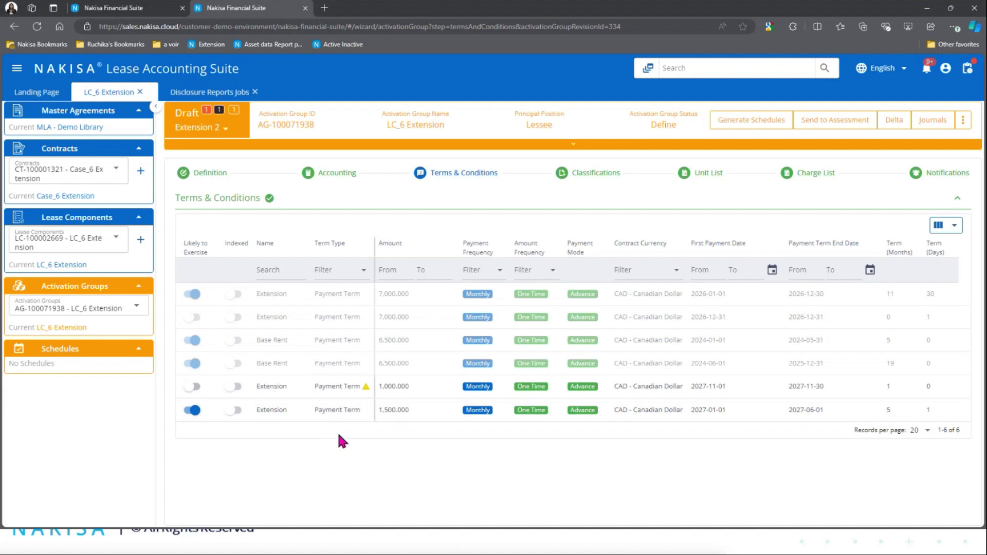
pyautogui.click(824, 122)
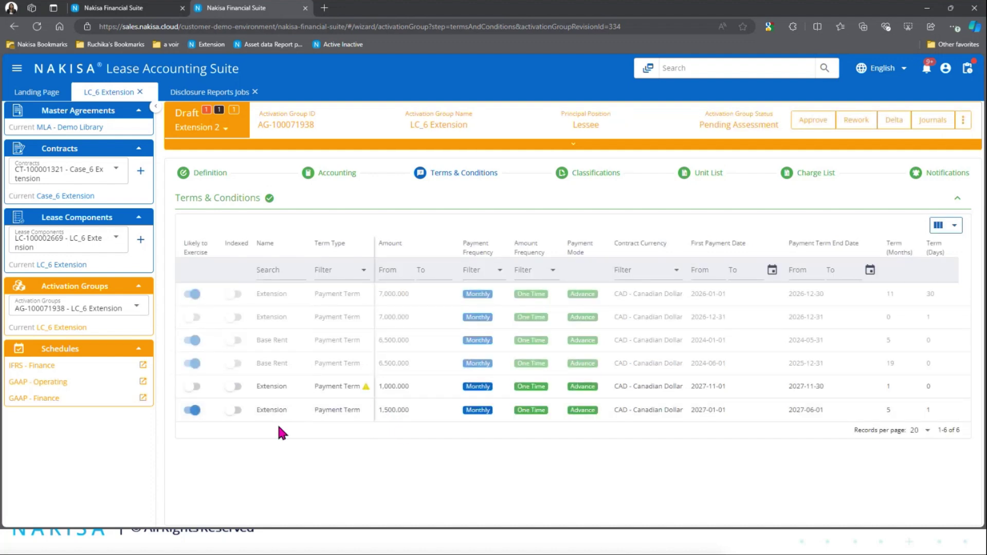
# Open the draft's GAAP - Operating schedule for all years and examine the periods from December 2026 onward
pyautogui.click(57, 382)
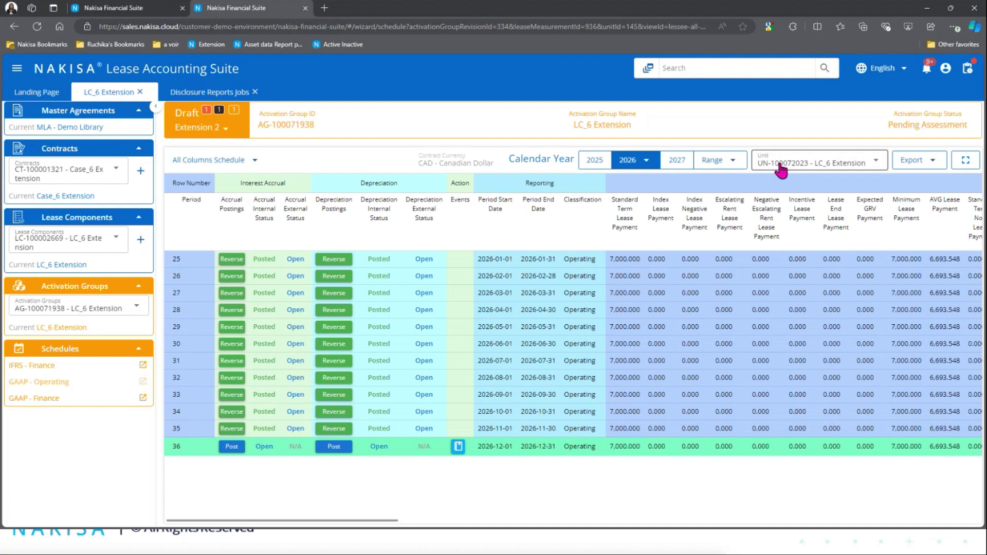
pyautogui.click(716, 161)
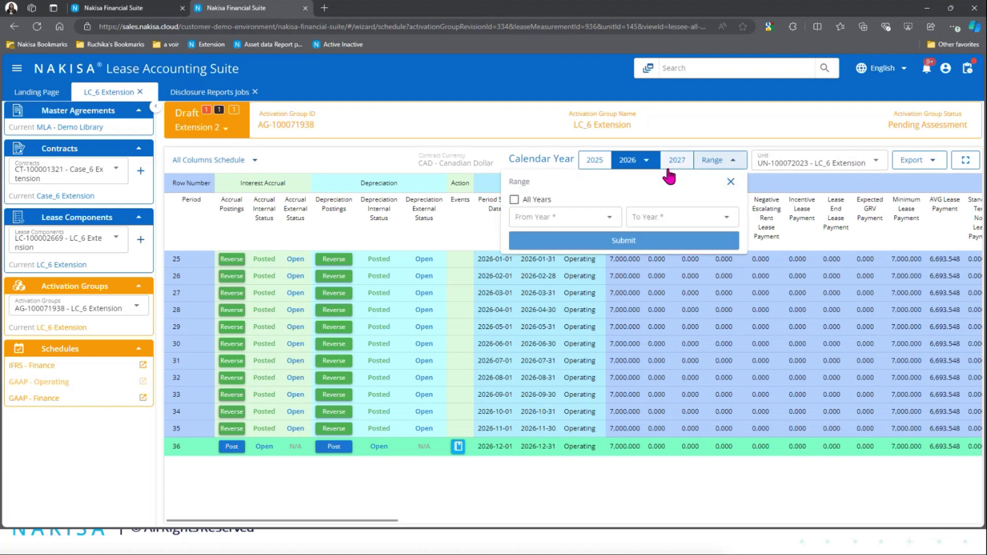
pyautogui.click(540, 205)
pyautogui.click(549, 244)
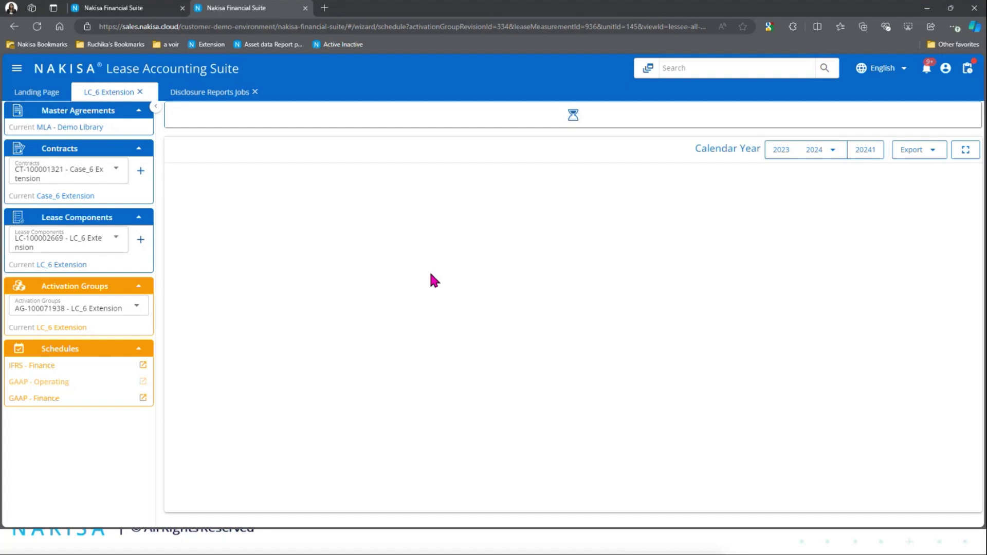
pyautogui.scroll(-8, 436, 330)
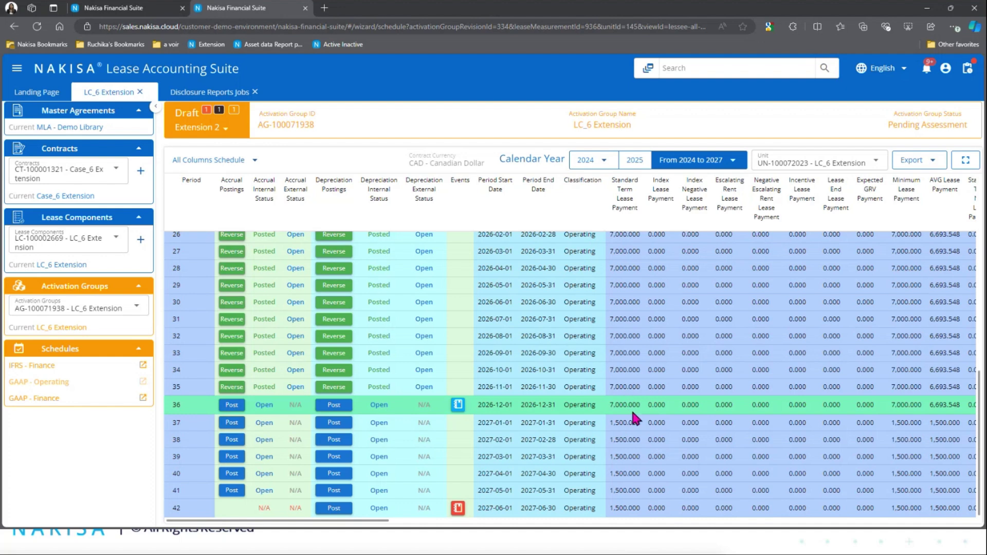
# View the period 36 event's Recognition Journal, checking its GAAP - Operating asset and liability adjustments
pyautogui.click(457, 404)
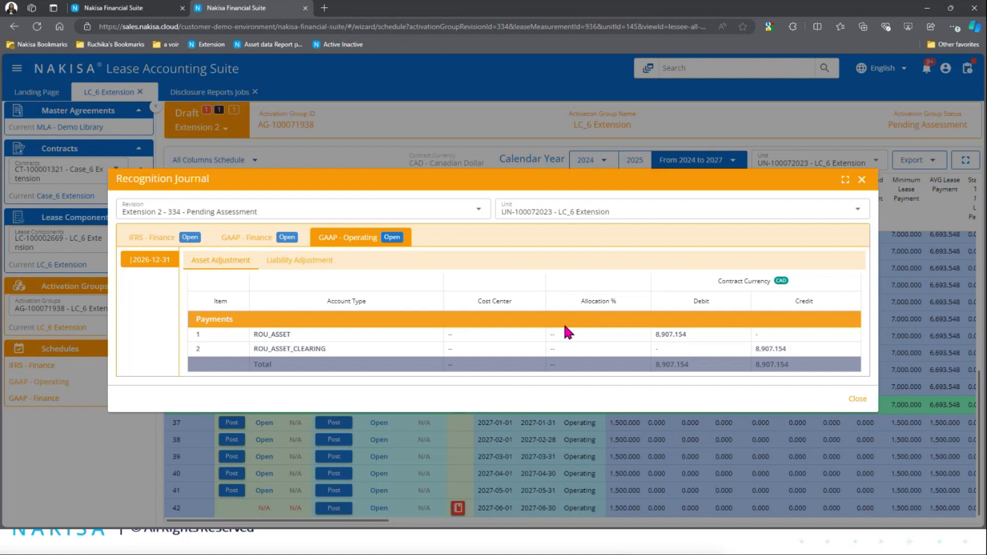
pyautogui.click(315, 261)
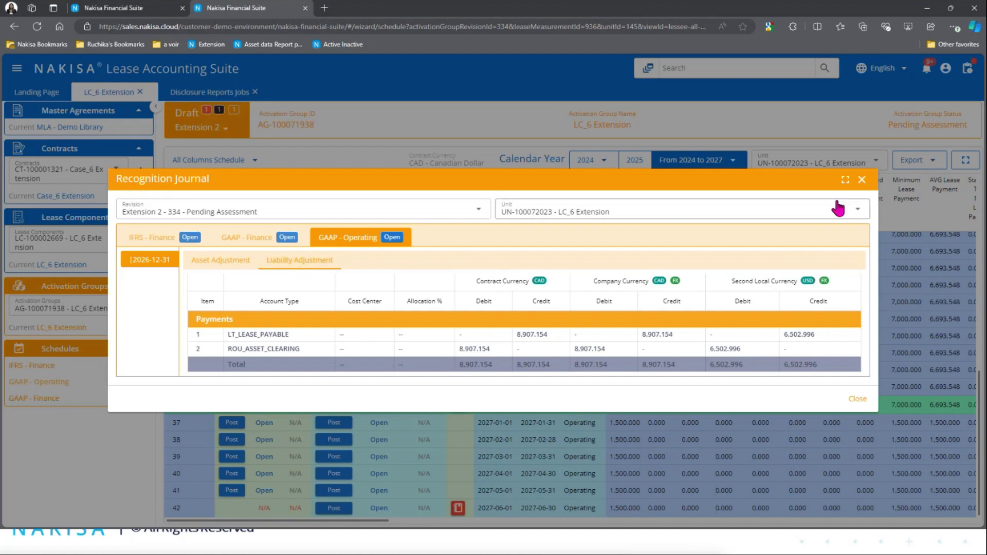
pyautogui.click(862, 180)
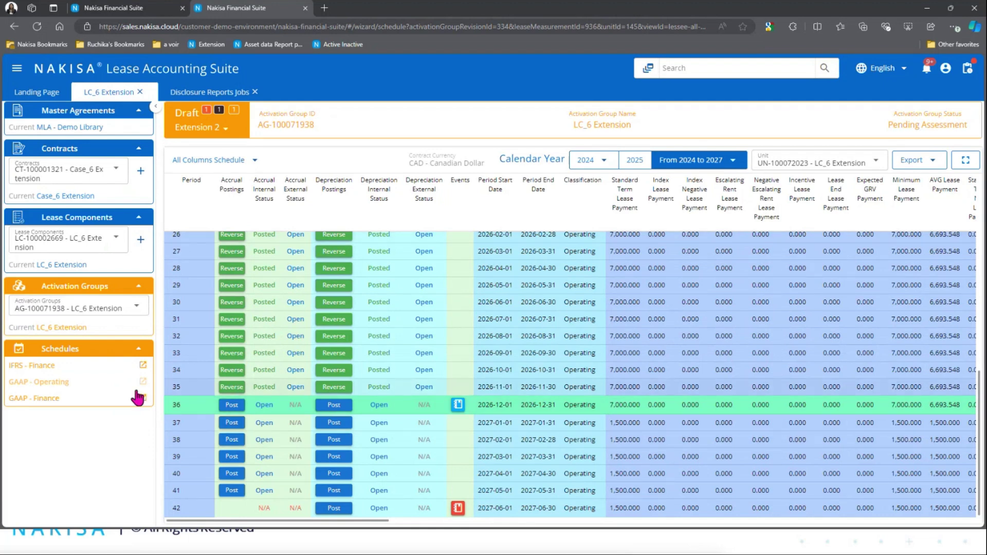
# Return to the activation group's definition and approve the Extension 2 modifications
pyautogui.click(77, 328)
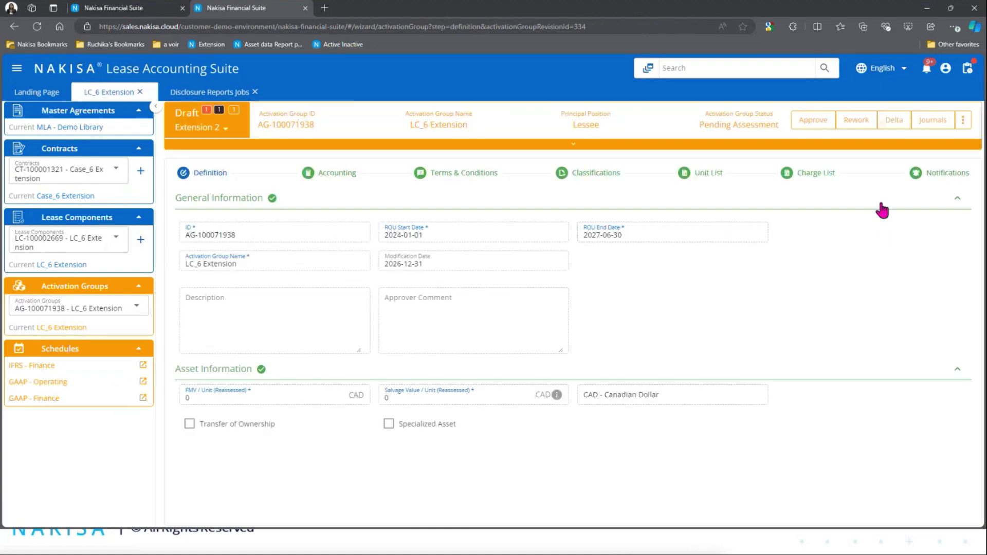
pyautogui.click(817, 122)
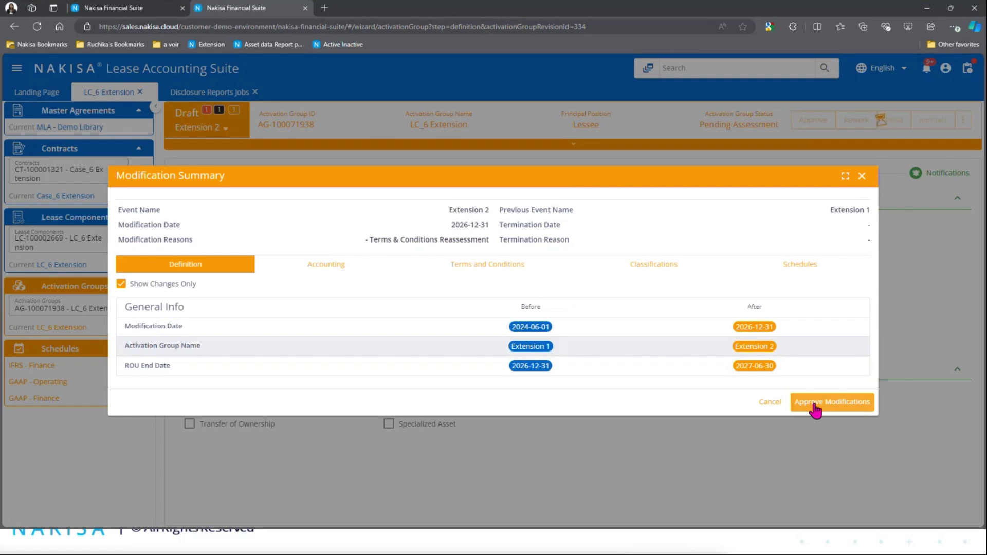
pyautogui.click(814, 404)
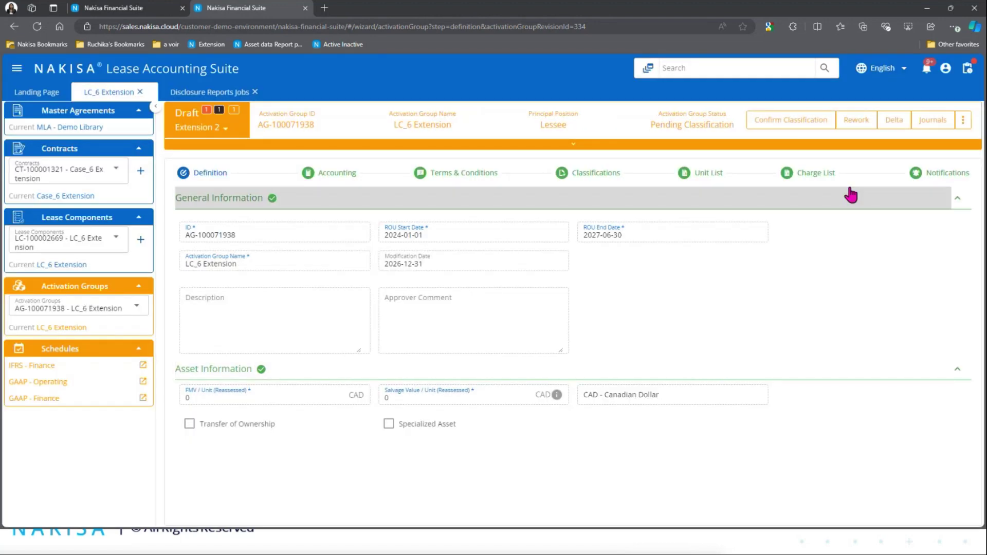
# Confirm the classification of Extension 2 and activate it with document and posting dates of 2026-12-31
pyautogui.click(809, 126)
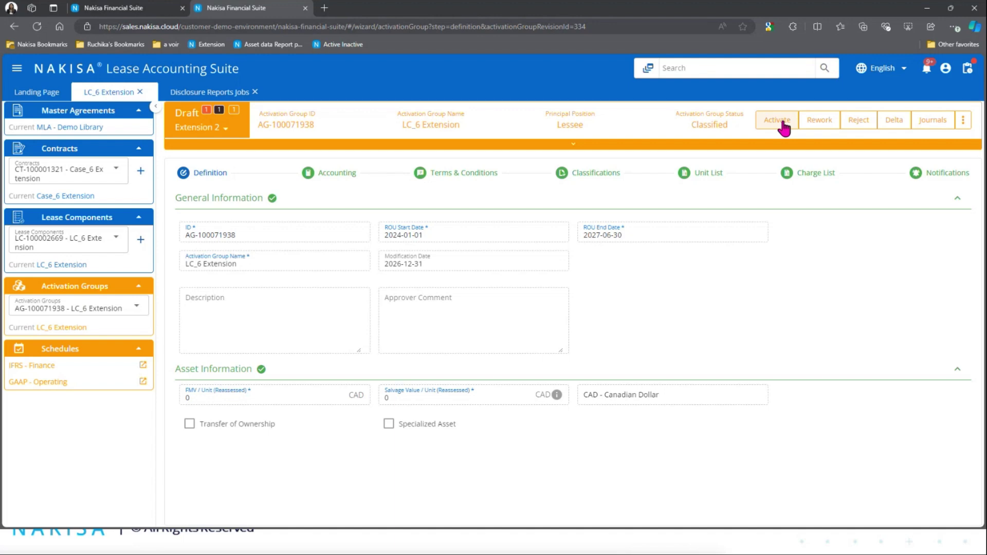
pyautogui.click(781, 121)
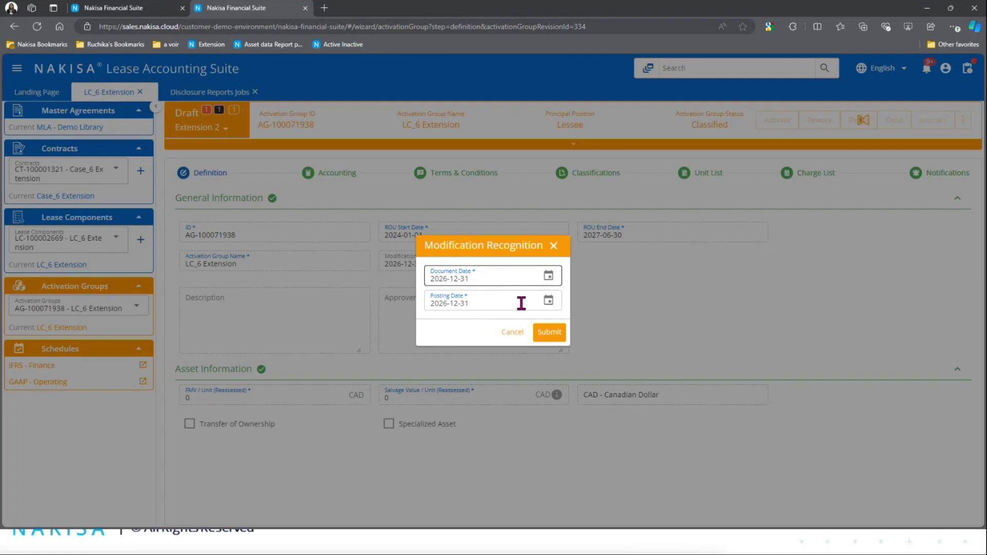
pyautogui.click(549, 333)
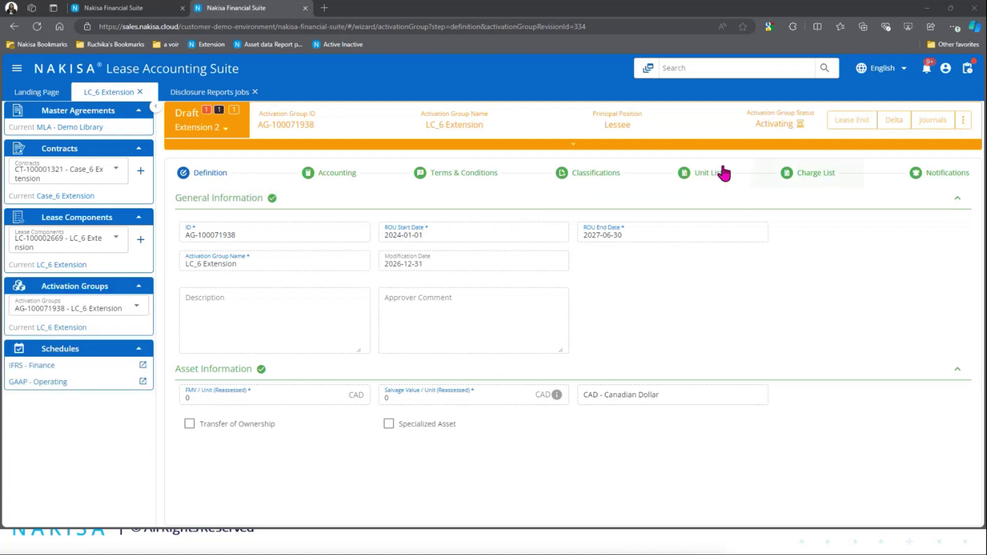
# Open the Extension 1 revision's Terms & Conditions and sort the terms by first payment date
pyautogui.click(222, 128)
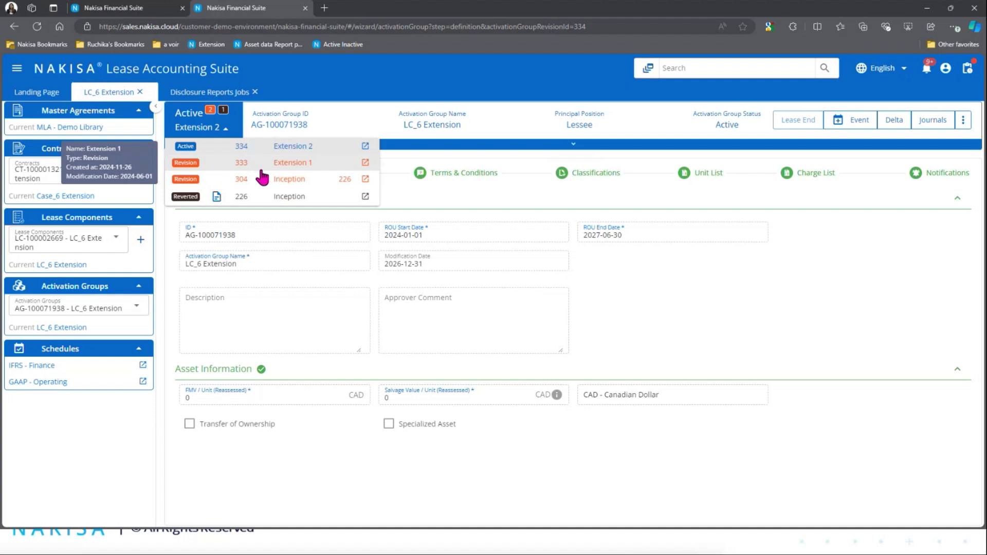
pyautogui.click(297, 164)
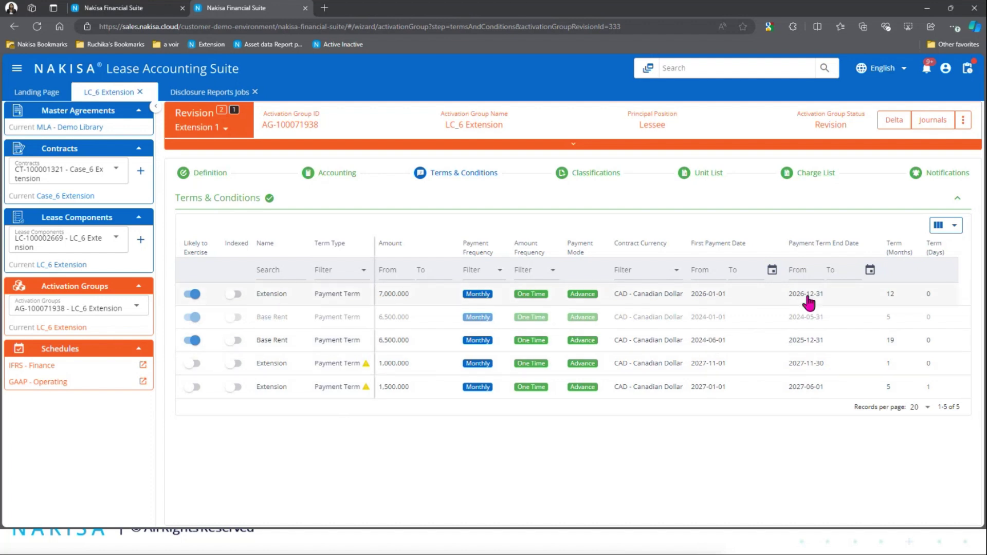
pyautogui.click(701, 242)
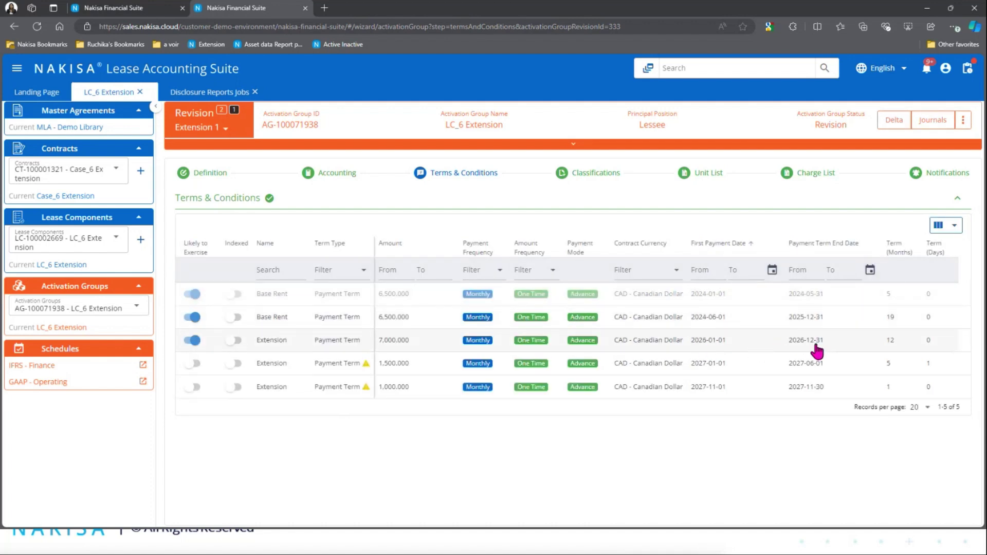
# Return to the active Extension 2 version and review its definition dates and Terms & Conditions
pyautogui.click(224, 130)
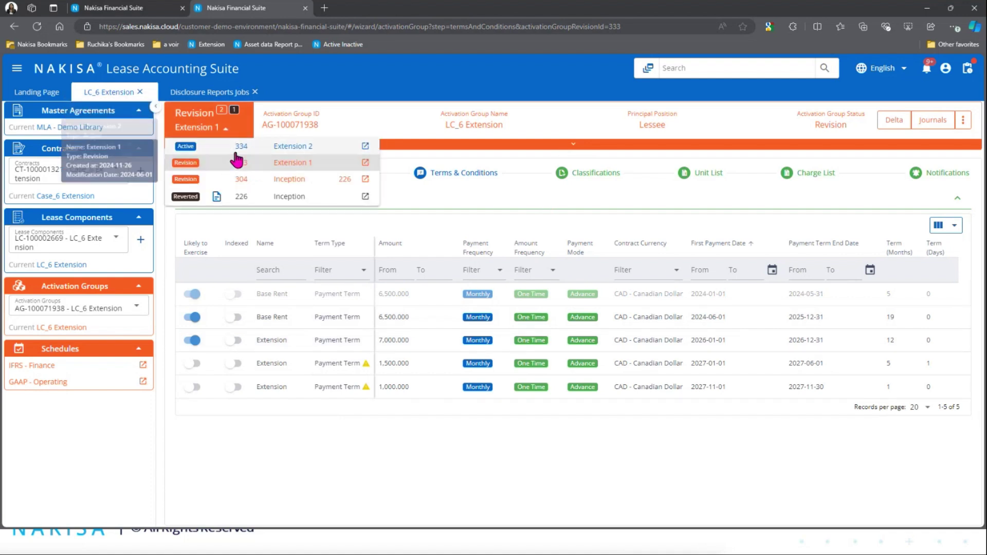
pyautogui.click(234, 147)
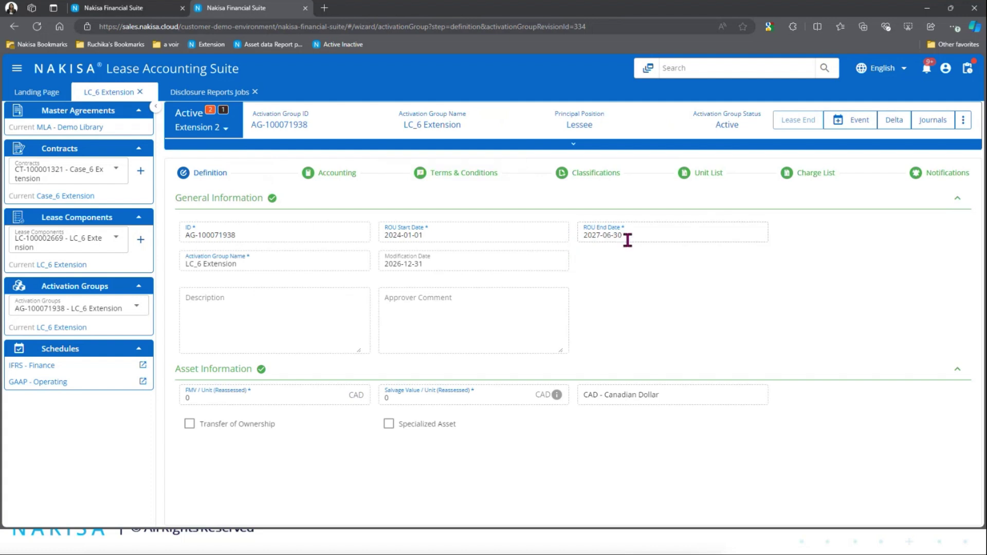
pyautogui.click(484, 183)
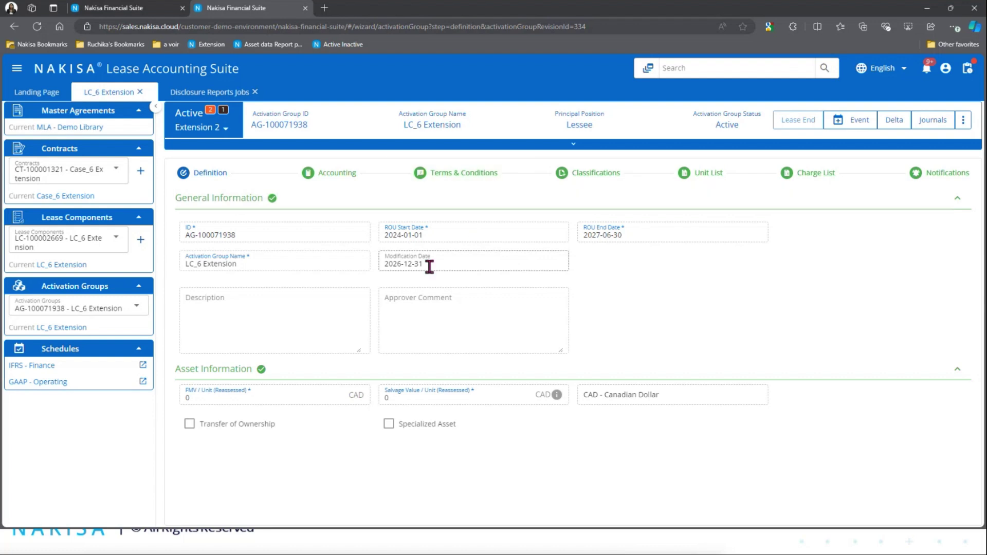
pyautogui.click(465, 177)
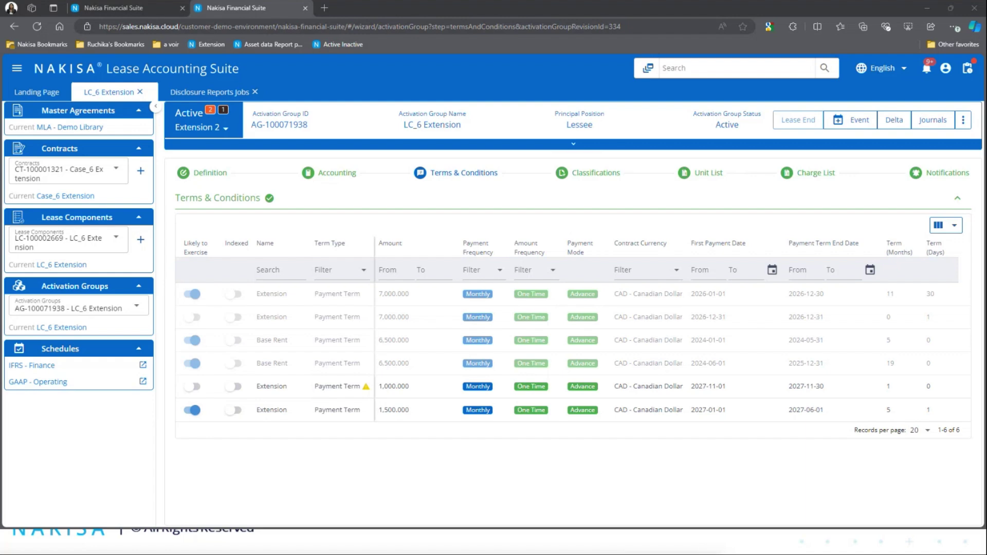
# Bring up the preview environment's browser window full size and check the status options for filtering the Test group's terms
pyautogui.moveTo(986, 136); pyautogui.dragTo(660, 135)
pyautogui.doubleClick(736, 134)
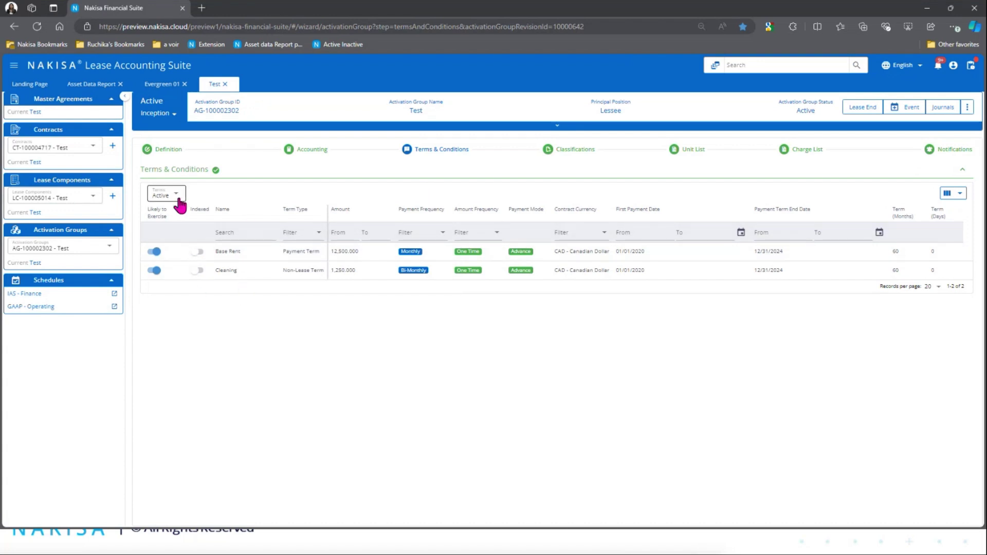
pyautogui.doubleClick(351, 11)
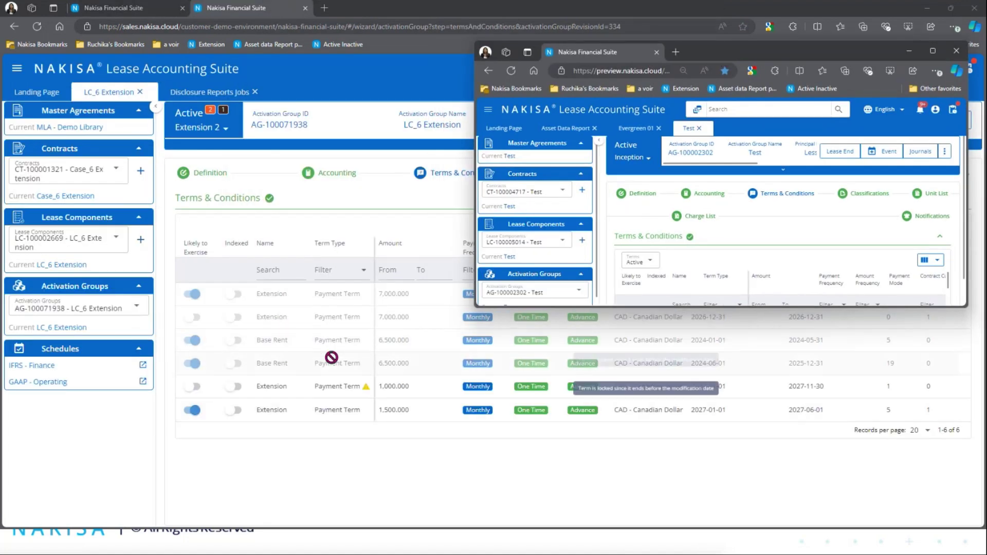
pyautogui.moveTo(754, 60); pyautogui.dragTo(607, 77)
pyautogui.doubleClick(604, 77)
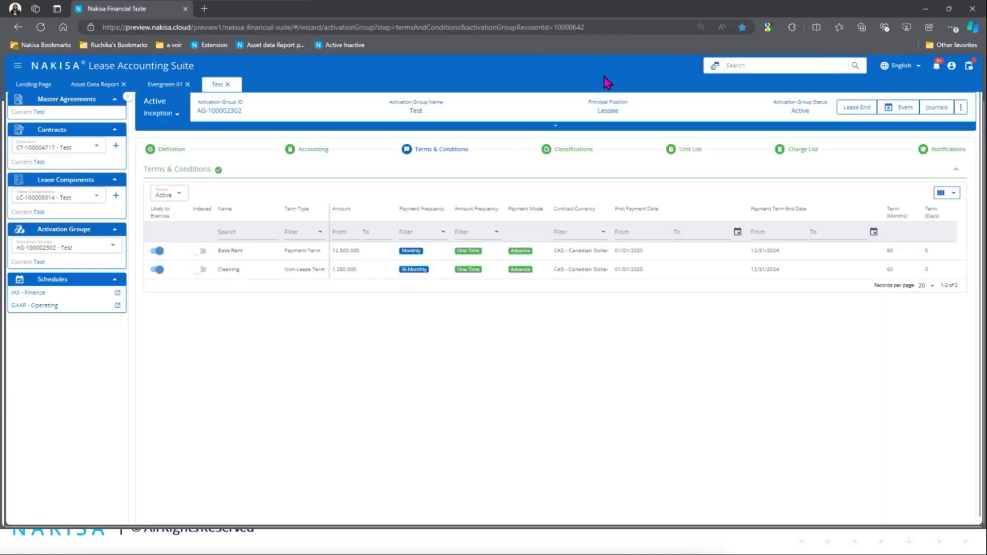
pyautogui.click(177, 195)
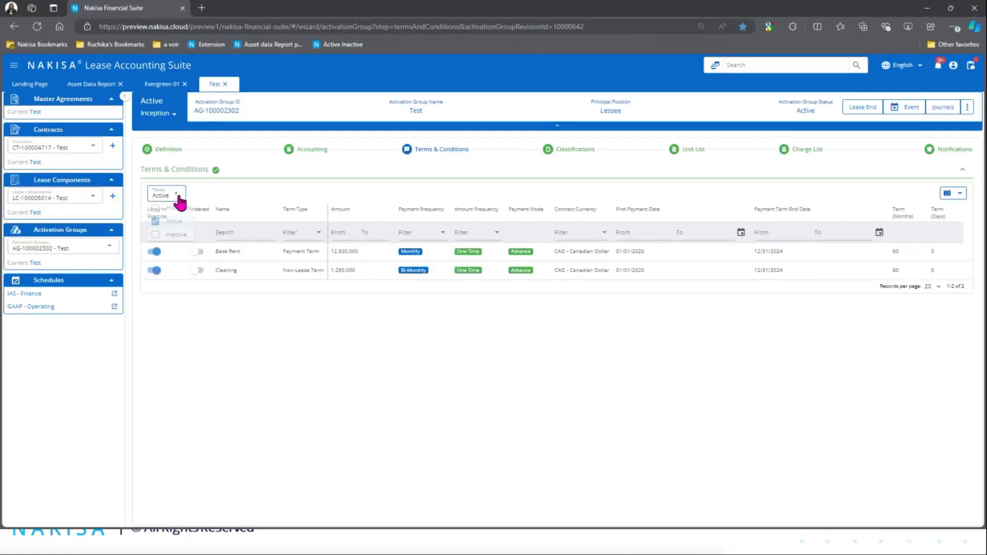
pyautogui.click(167, 265)
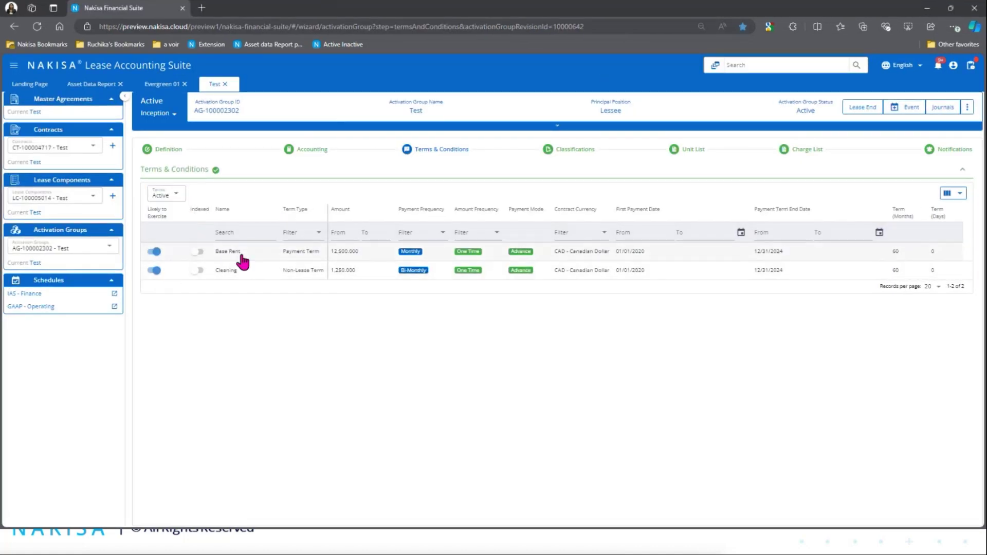
# Include historical and inactive terms in the Test group's Terms & Conditions list
pyautogui.click(167, 194)
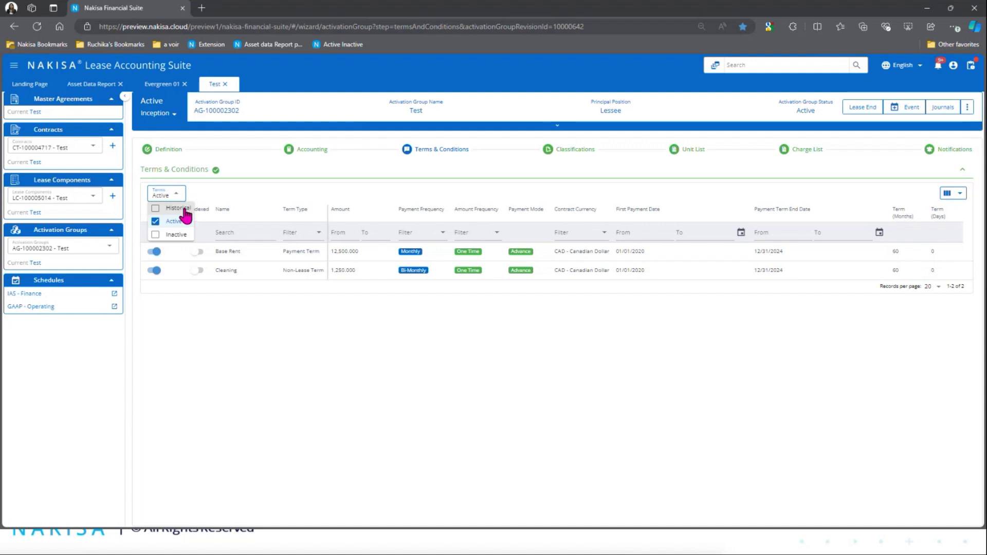
pyautogui.click(183, 209)
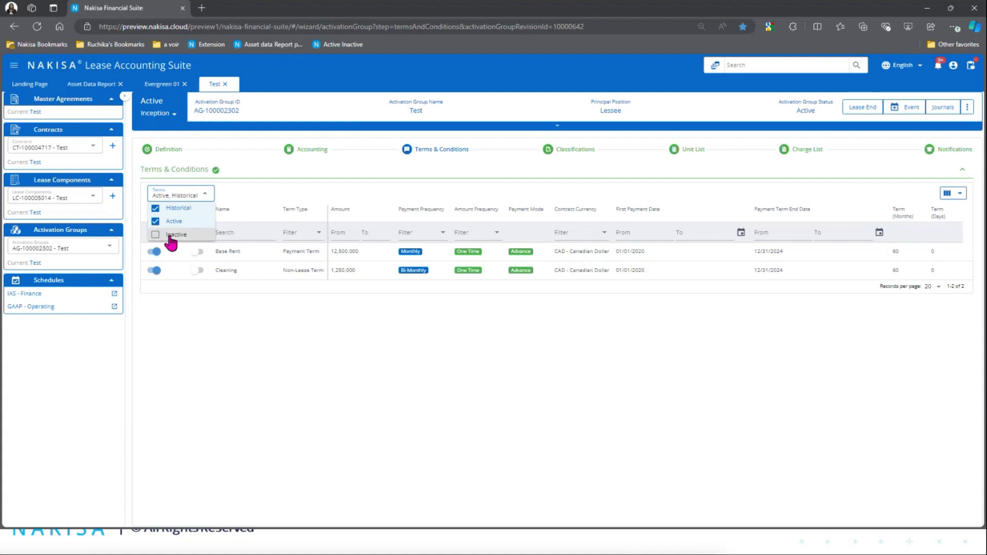
pyautogui.click(171, 236)
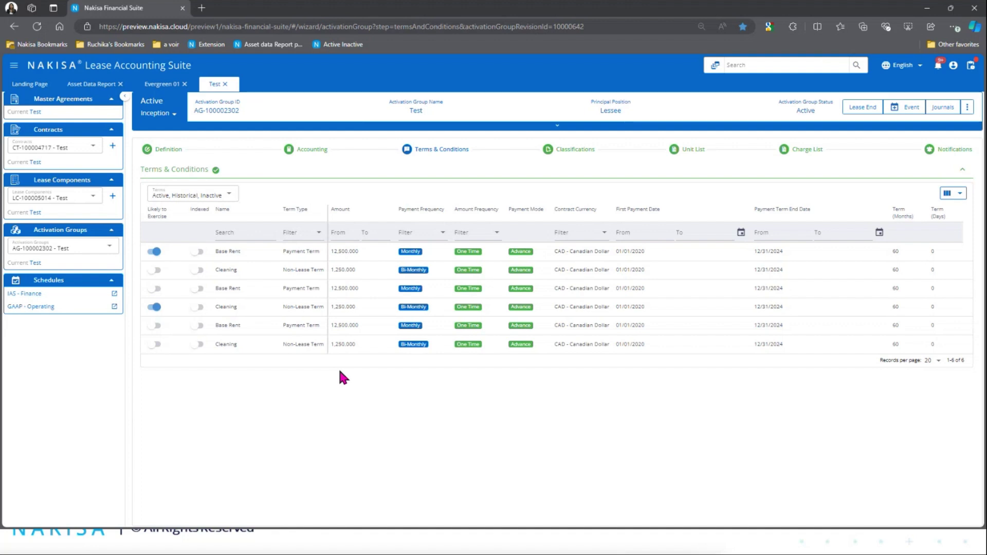
# Limit the Test group's terms list to active terms only
pyautogui.click(208, 200)
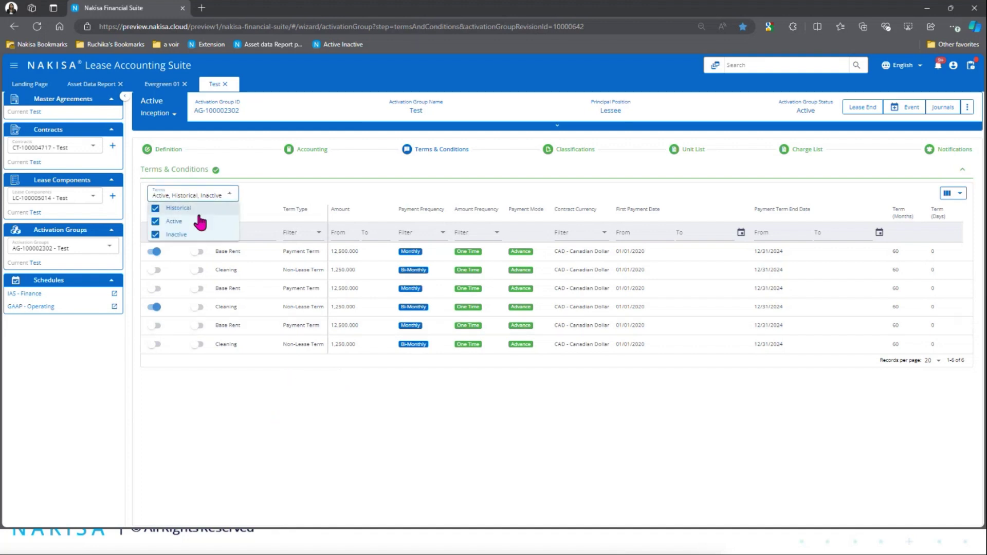
pyautogui.click(175, 208)
pyautogui.click(178, 235)
pyautogui.click(239, 419)
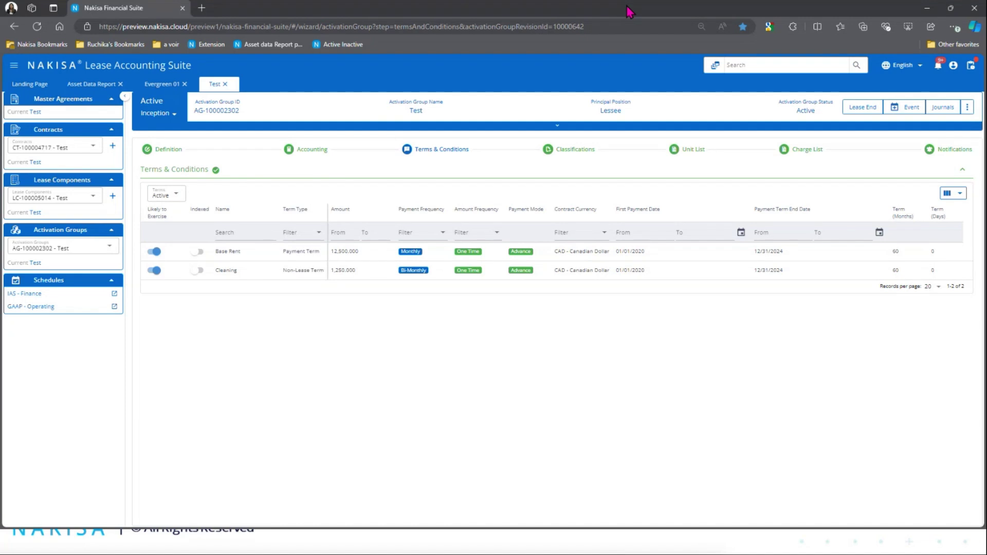
# Show the historical and inactive terms of the Test group once more alongside the active ones
pyautogui.click(170, 194)
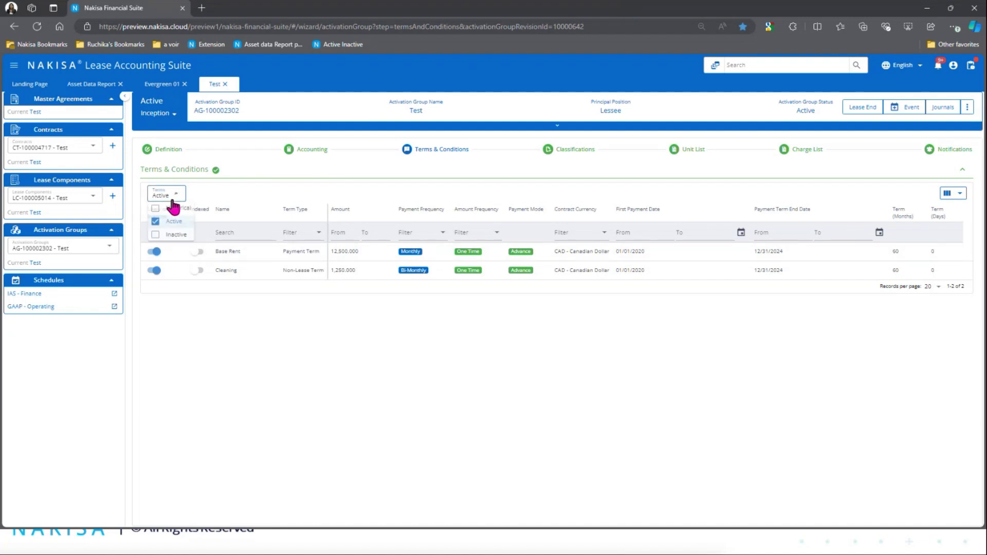
pyautogui.click(172, 208)
pyautogui.click(172, 234)
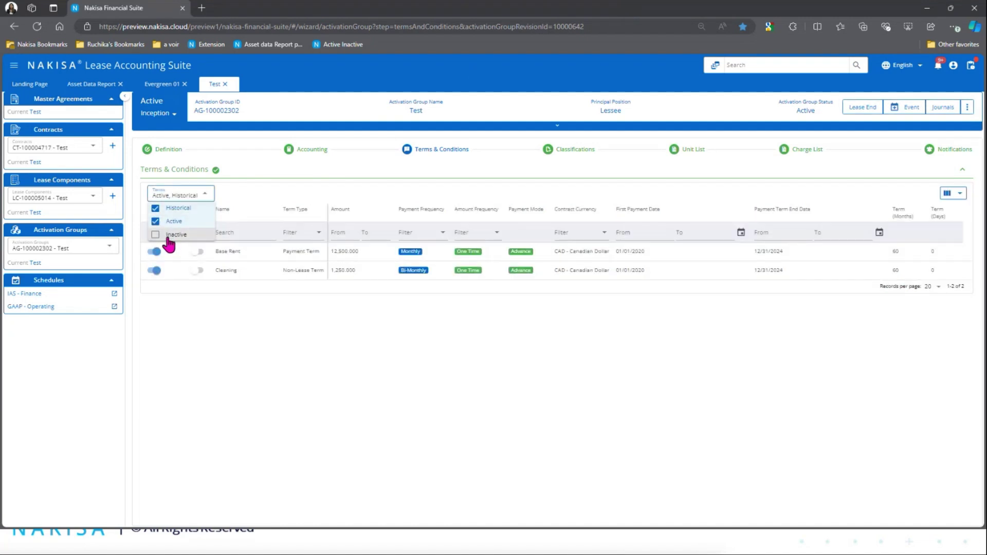
pyautogui.click(234, 333)
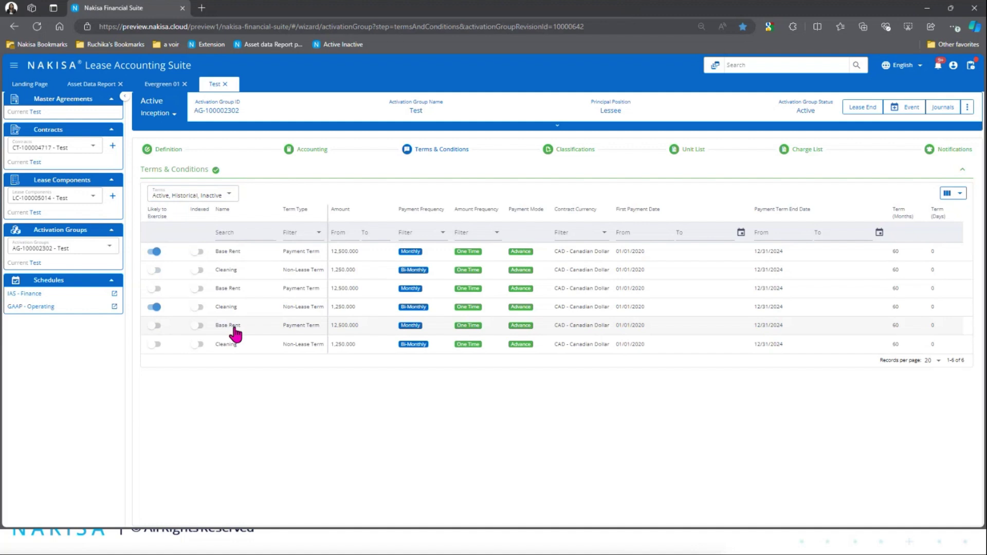
# Remove the historical and inactive terms from the Test group's list so only active terms are shown
pyautogui.click(210, 199)
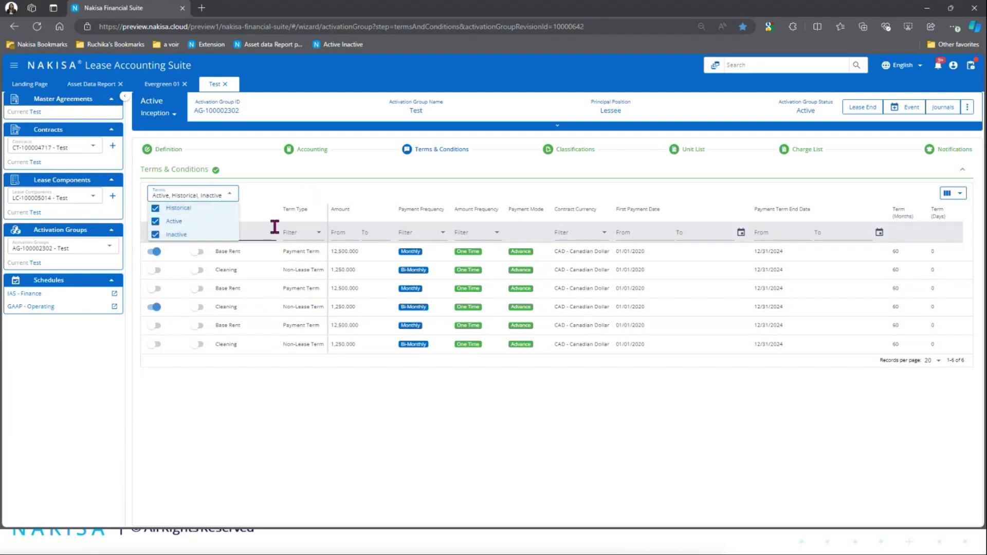
pyautogui.click(180, 209)
pyautogui.click(176, 234)
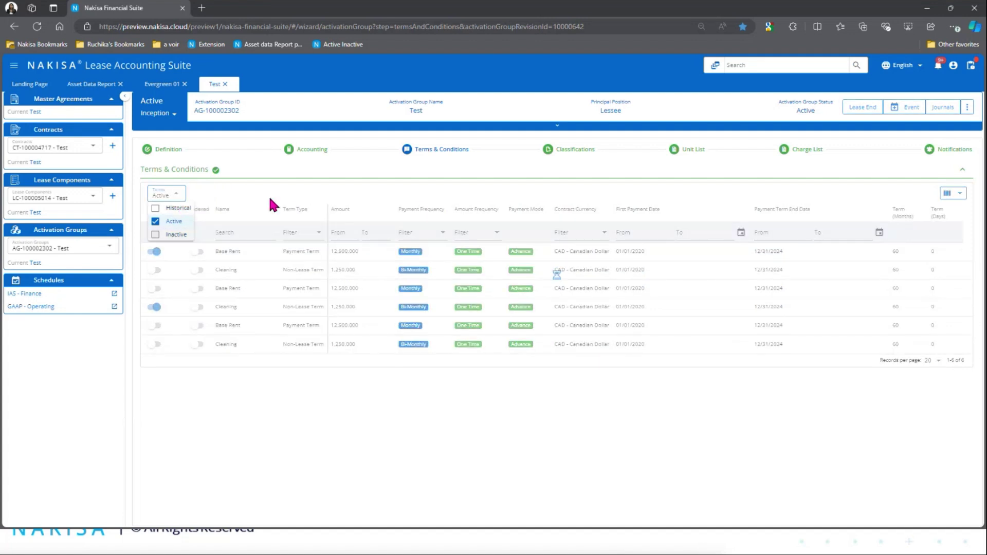
pyautogui.click(342, 90)
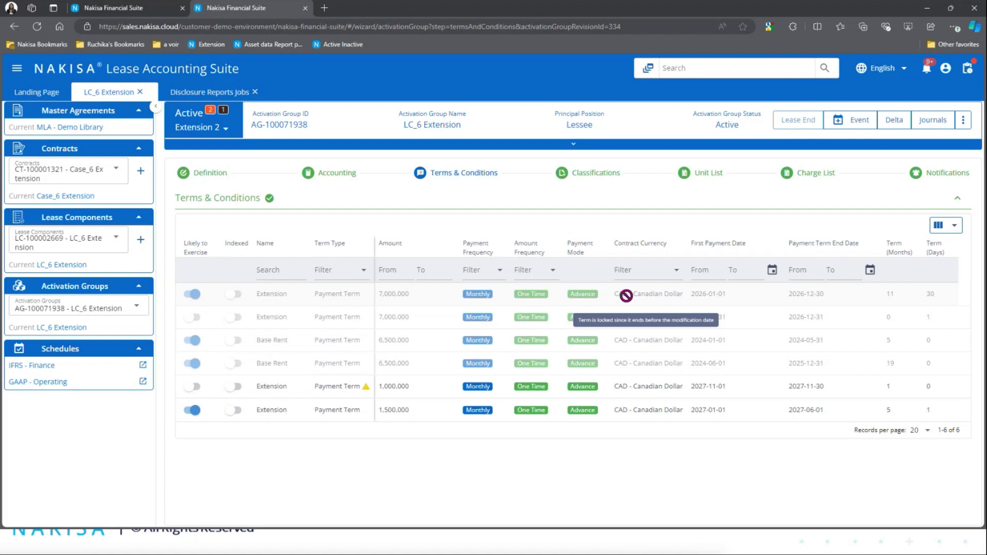
# Duplicate the browser tab showing LC_6 Extension and return to the original tab
pyautogui.click(157, 12)
pyautogui.click(260, 9)
pyautogui.rightClick(273, 10)
pyautogui.click(323, 72)
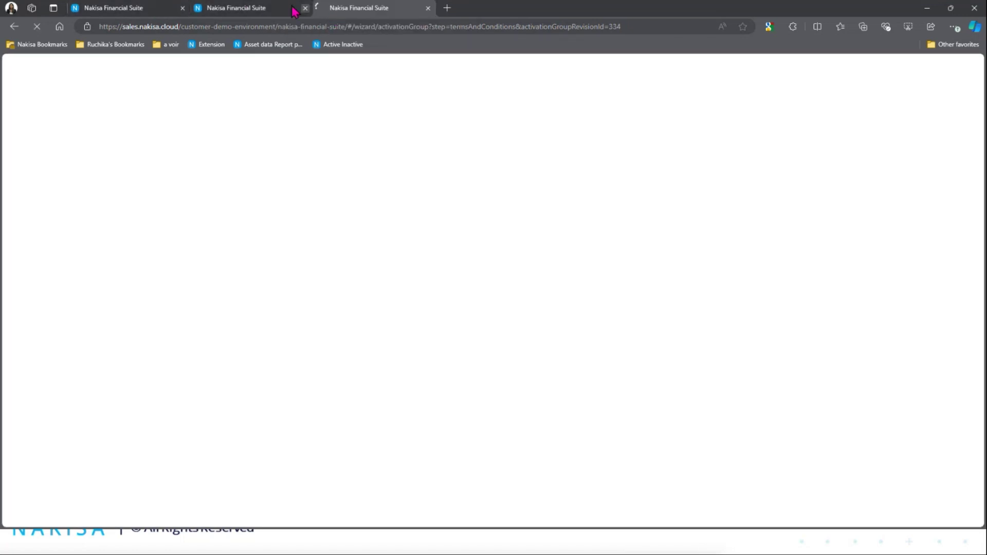
pyautogui.click(282, 9)
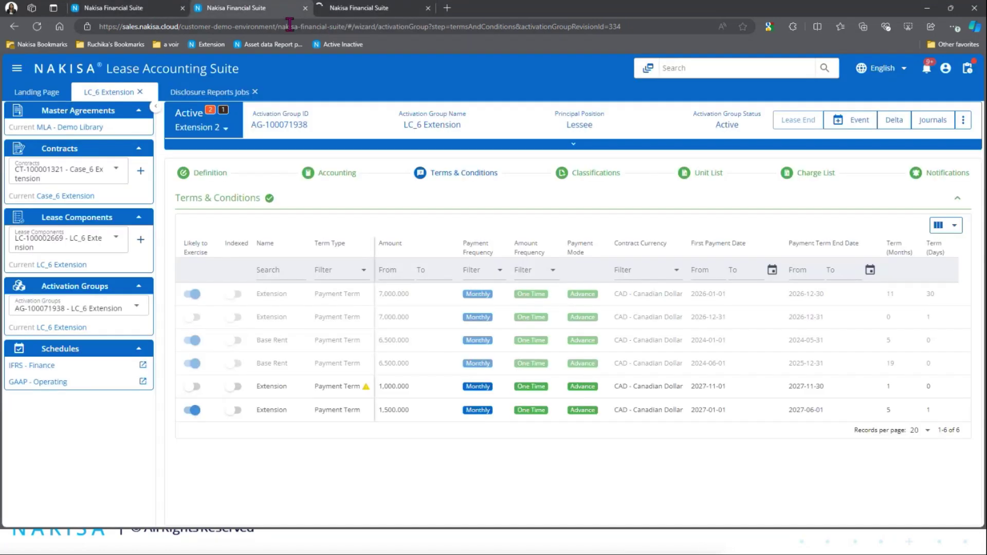
# Open the Mass Modification jobs list under Batch Management
pyautogui.click(20, 72)
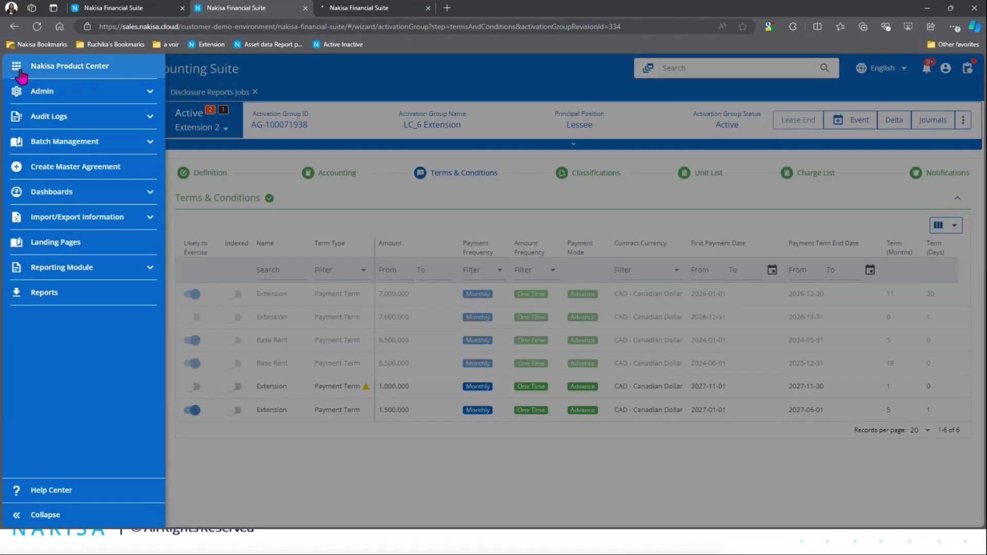
pyautogui.click(57, 144)
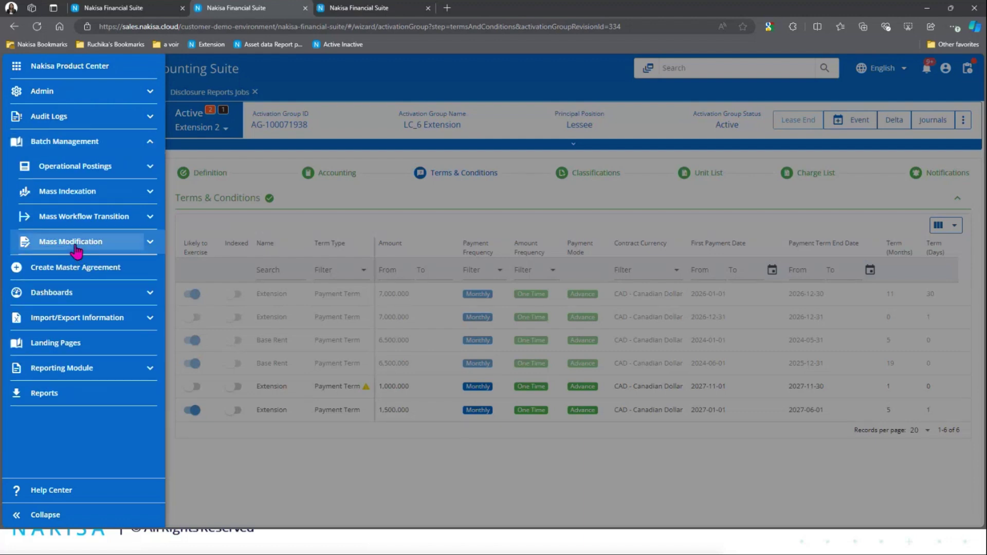
pyautogui.click(76, 251)
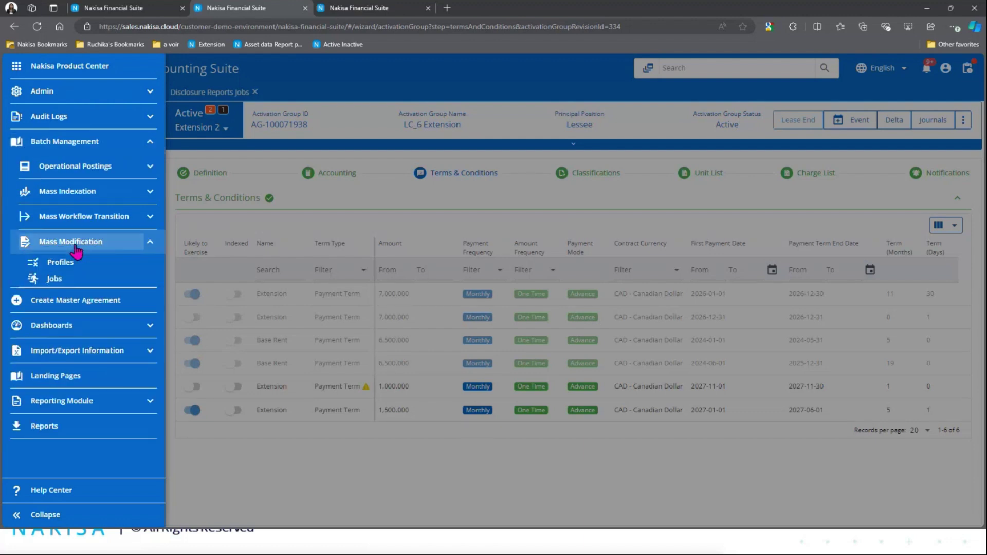
pyautogui.click(65, 280)
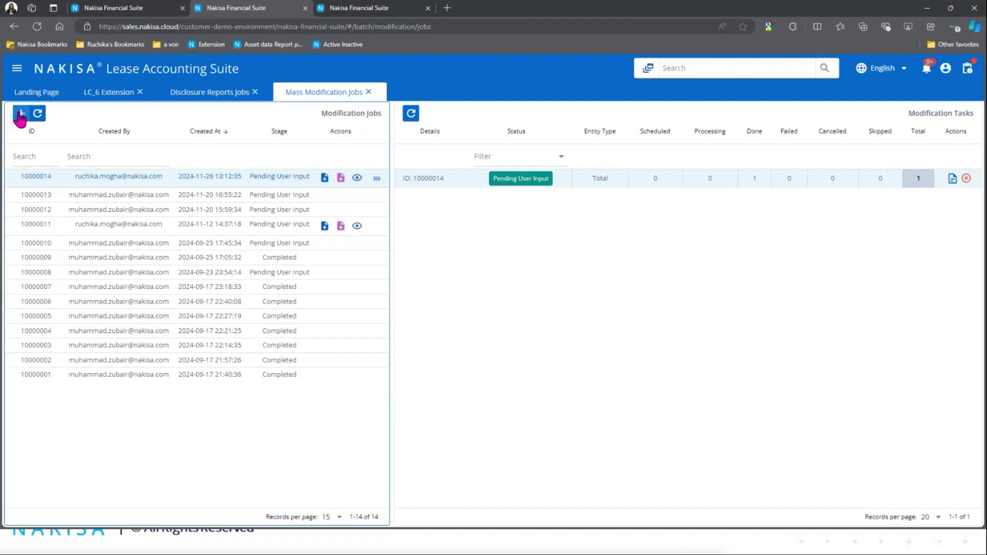
# Start a new mass modification job with principal position Lessee and modification type Lease Component Modification
pyautogui.click(20, 114)
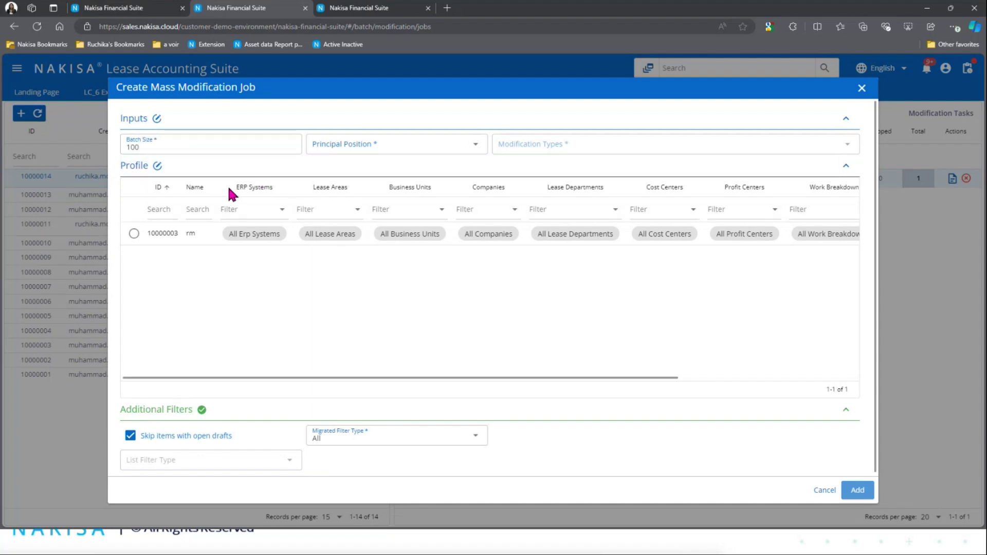
pyautogui.click(336, 150)
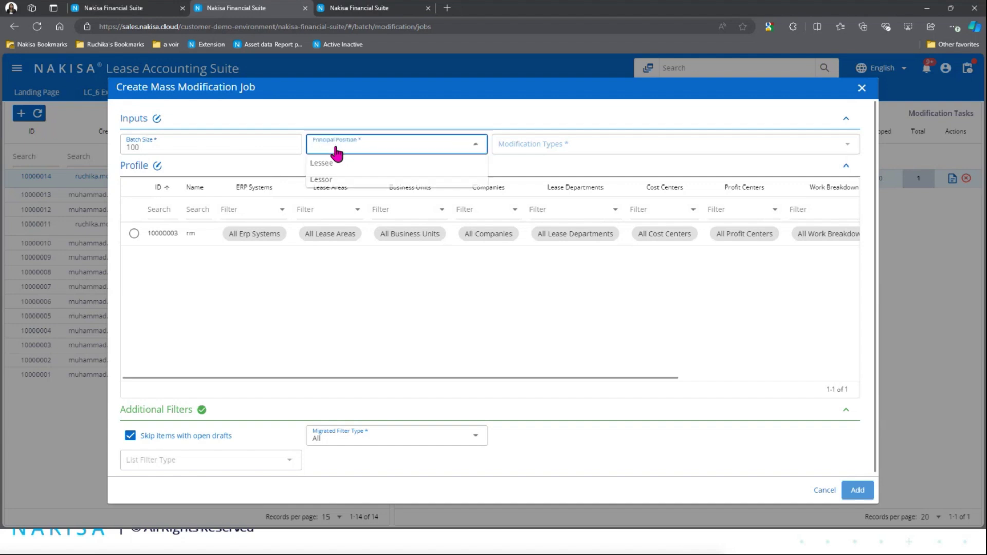
pyautogui.click(335, 162)
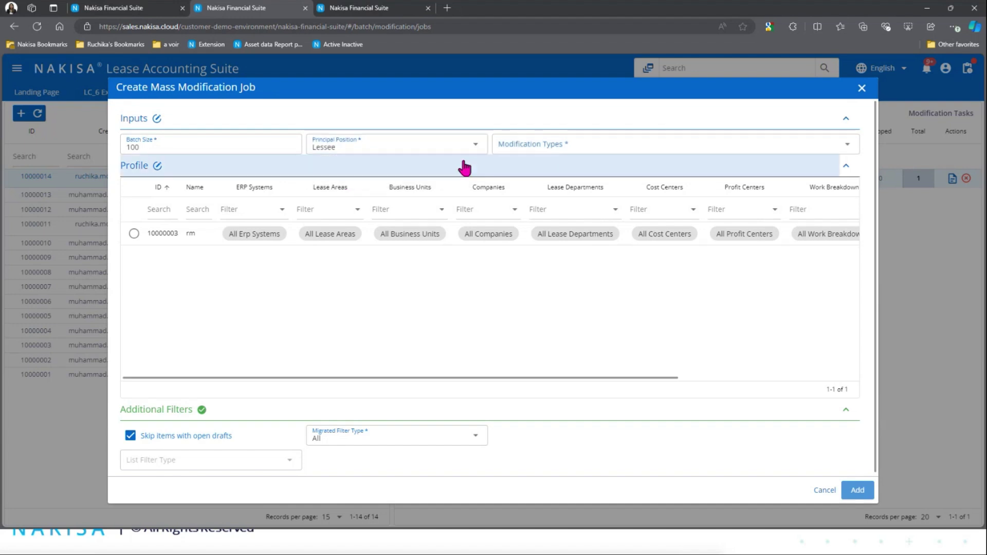
pyautogui.click(531, 149)
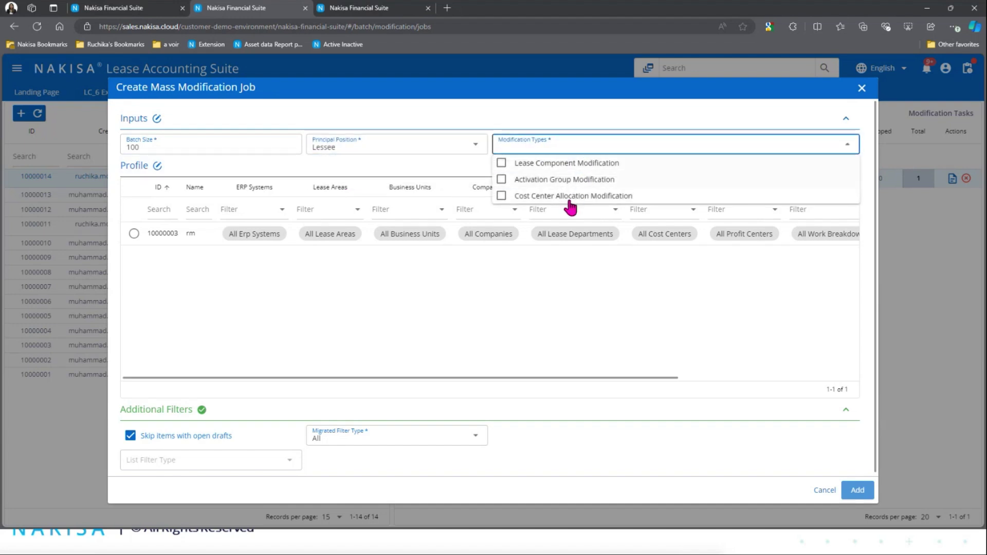
pyautogui.click(509, 163)
pyautogui.click(542, 198)
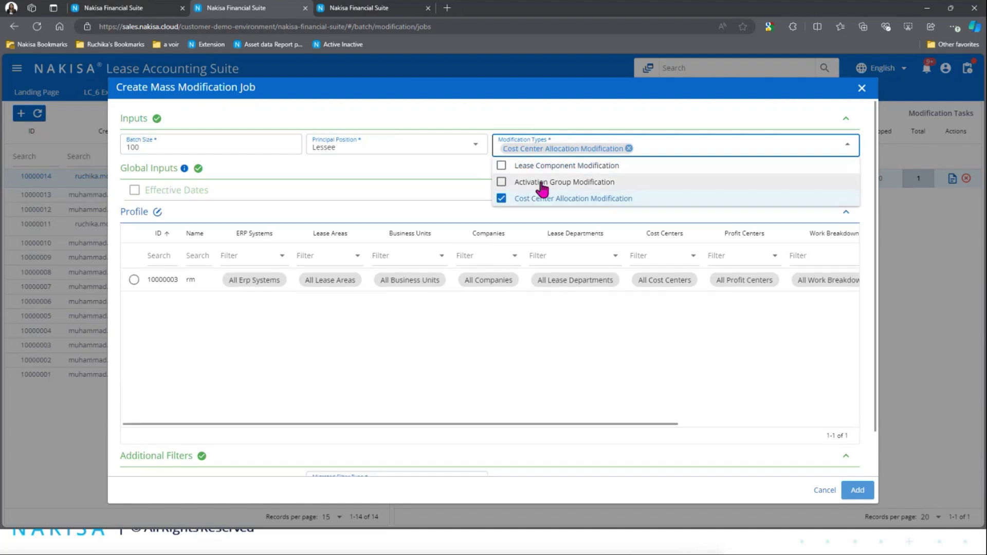
pyautogui.click(532, 166)
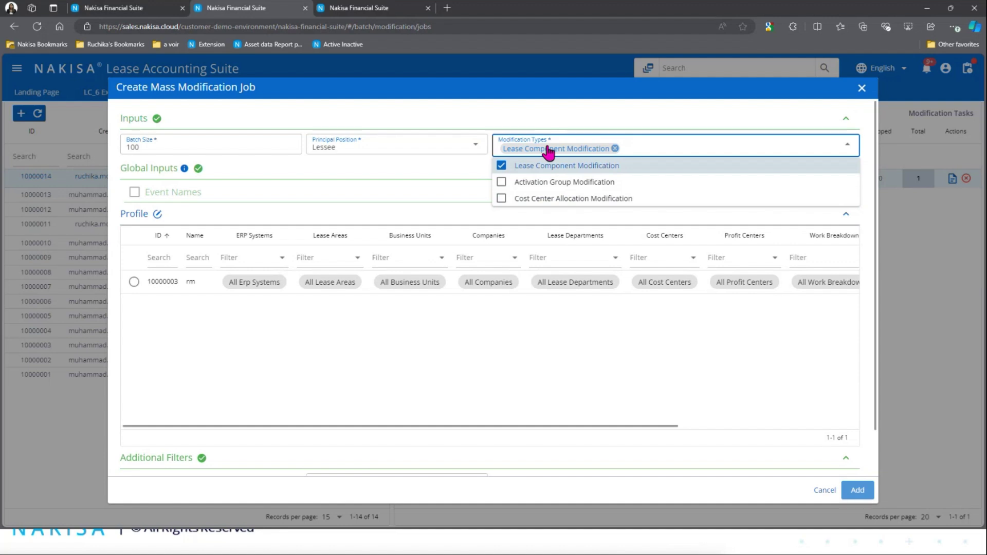
pyautogui.click(530, 90)
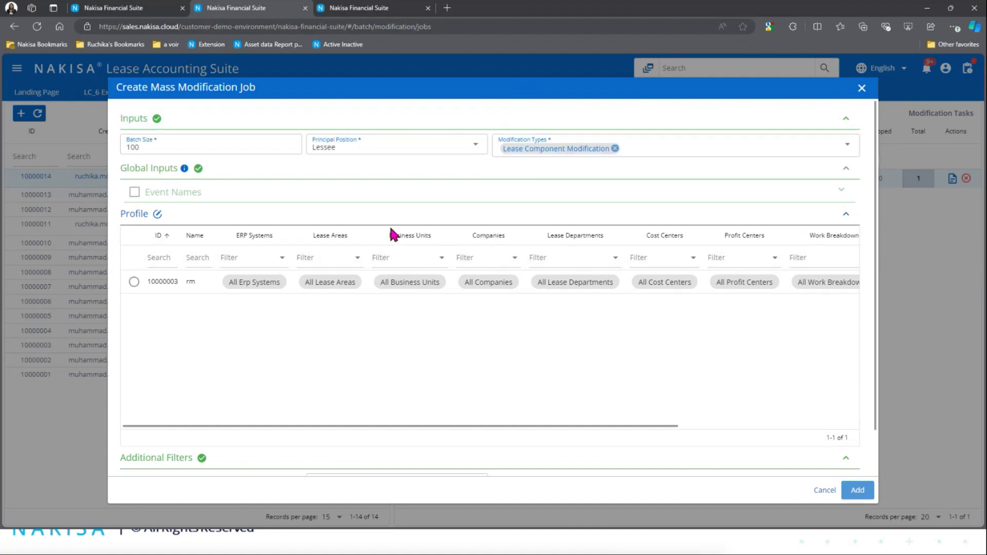
# Enable the global Event Names input and set the Lease Component Event Name to "Extension 2024.11.26"
pyautogui.click(134, 193)
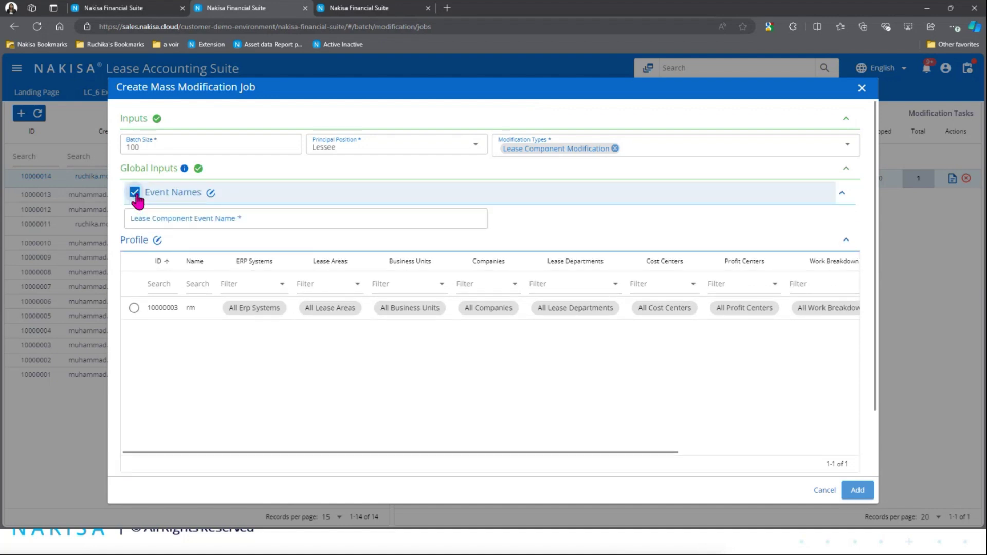
pyautogui.click(218, 222)
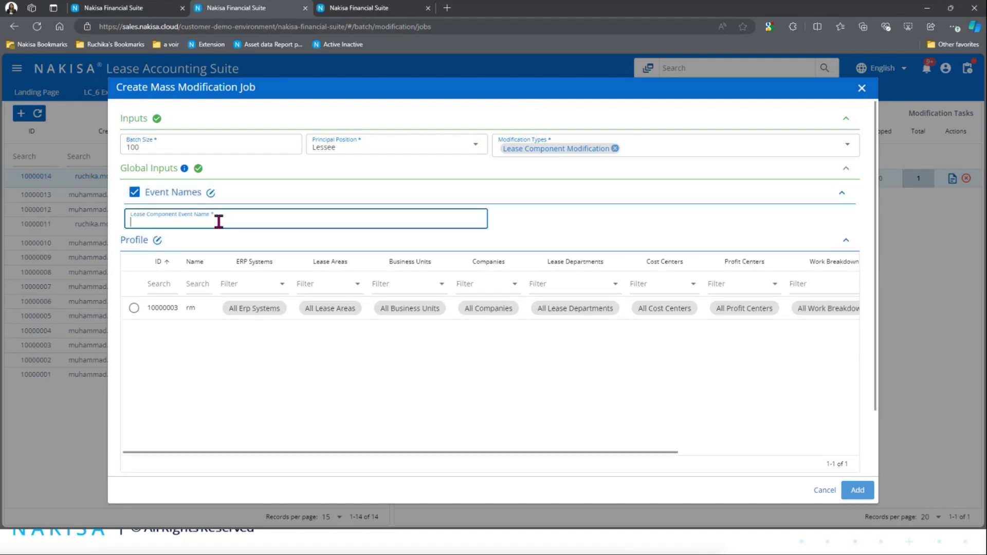
pyautogui.write('Lea')
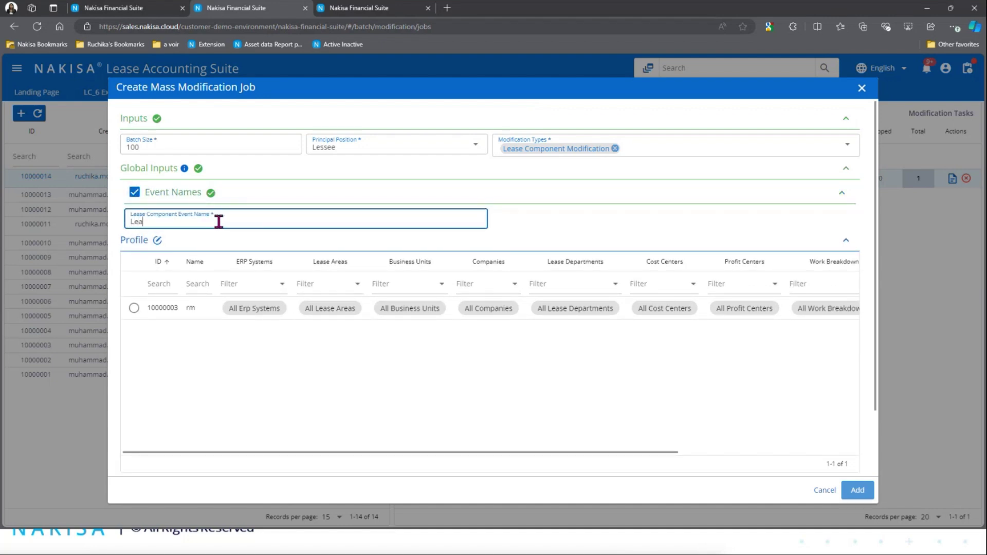
pyautogui.press('BackSpace')
pyautogui.press('BackSpace')
pyautogui.press('BackSpace')
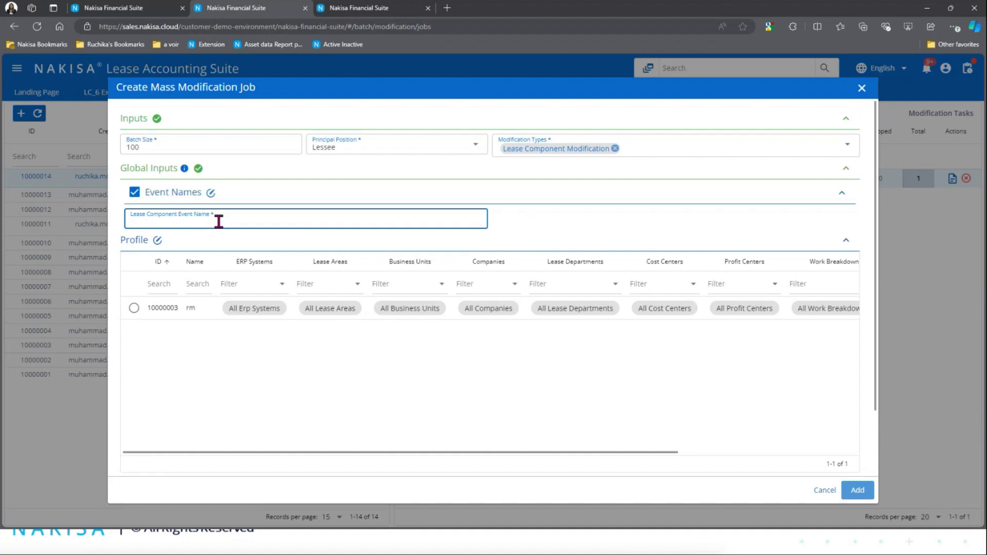
pyautogui.write('Exts')
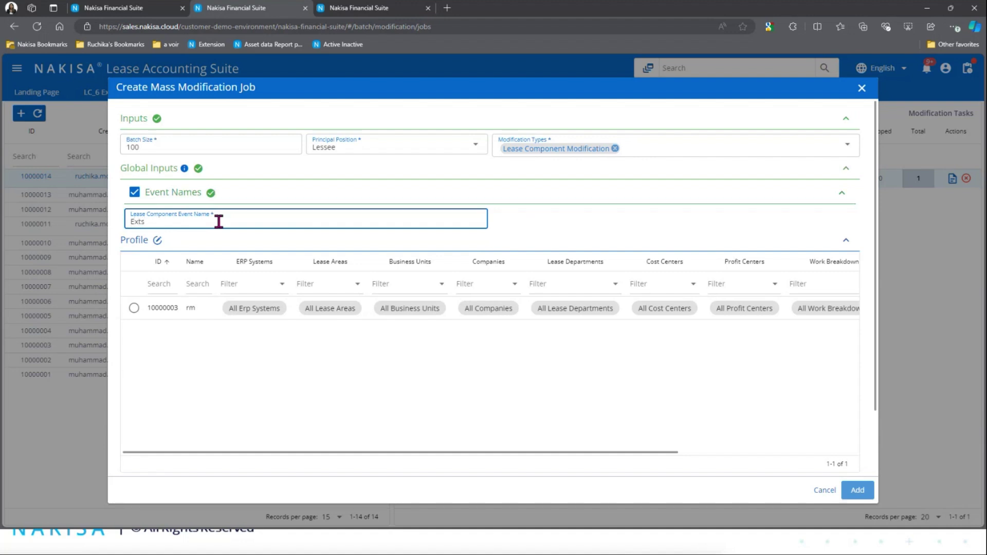
pyautogui.press('BackSpace')
pyautogui.write('ension 2024.11.6')
pyautogui.press('Left')
pyautogui.write('2')
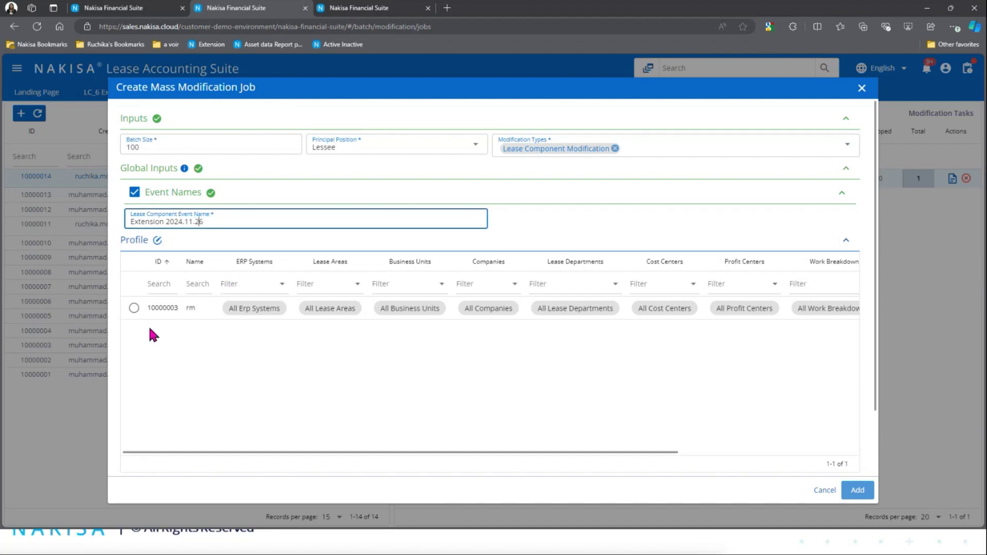
# Choose the rm profile for the mass modification job
pyautogui.click(134, 308)
pyautogui.scroll(-1, 227, 377)
pyautogui.scroll(-1, 226, 377)
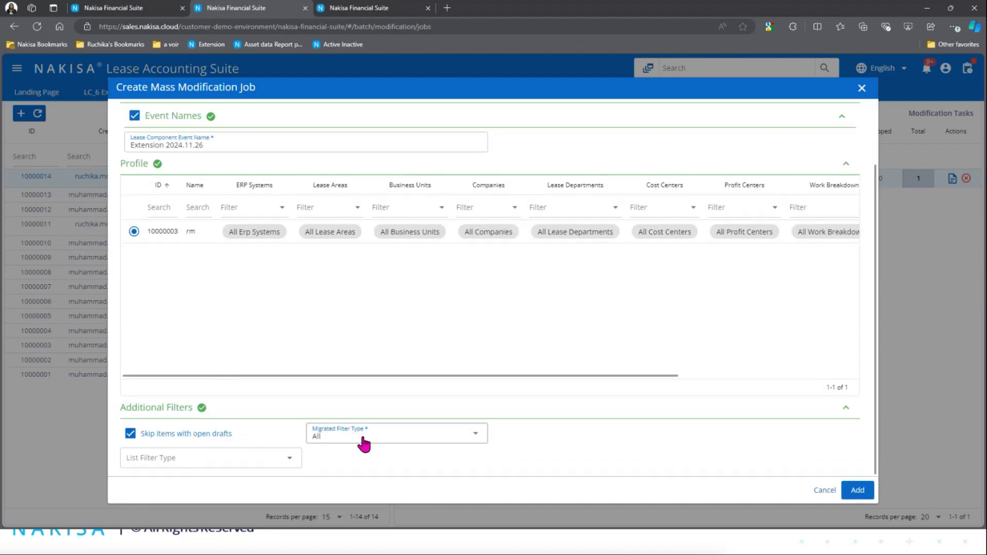
# Restrict the job to lease component "LC-100009486 - Demo - Kone - 11-26-2024" and add the job
pyautogui.click(237, 460)
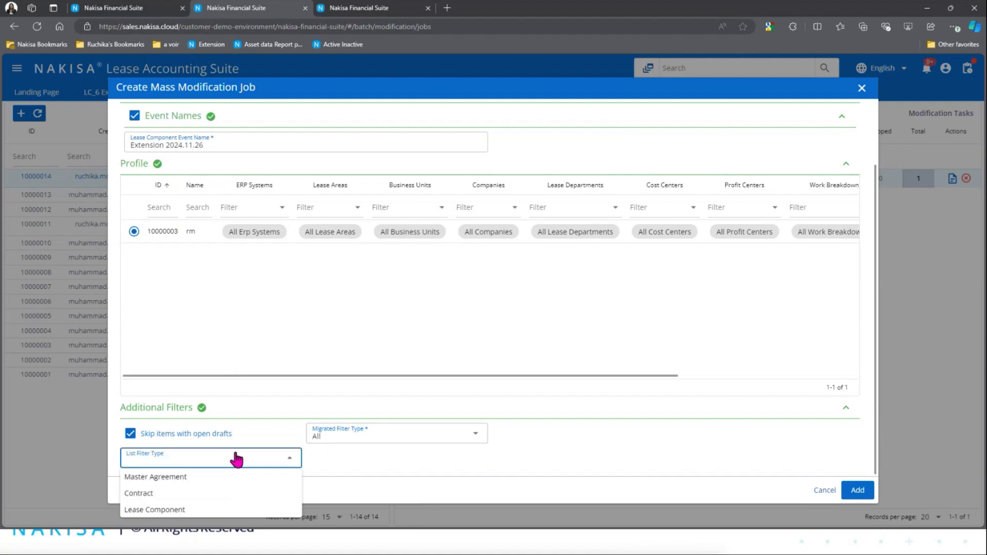
pyautogui.click(220, 510)
pyautogui.click(343, 461)
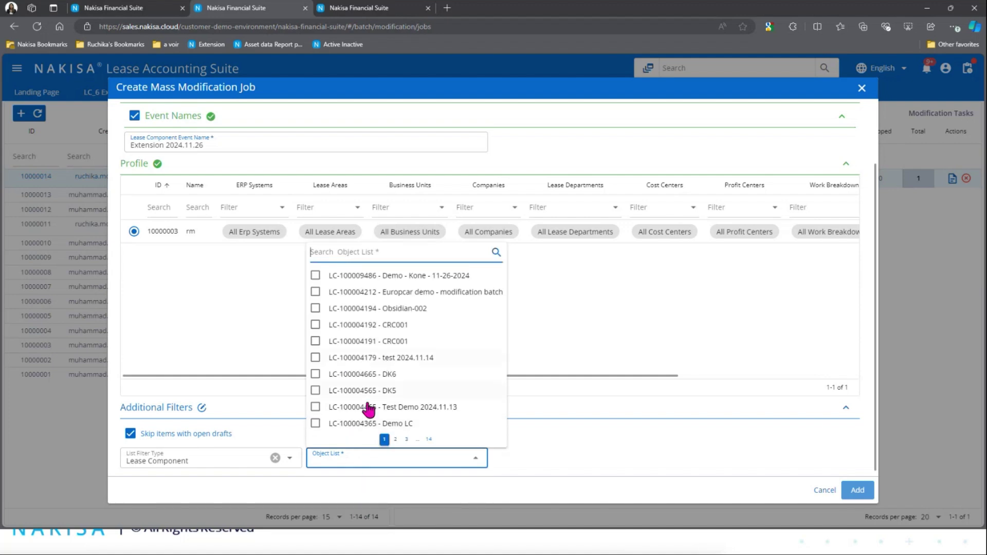
pyautogui.click(315, 276)
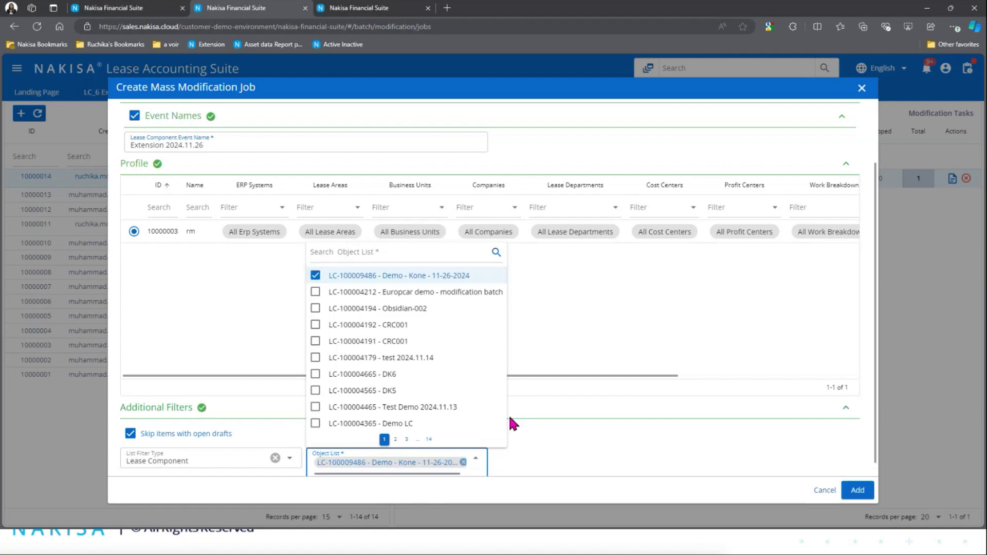
pyautogui.click(564, 339)
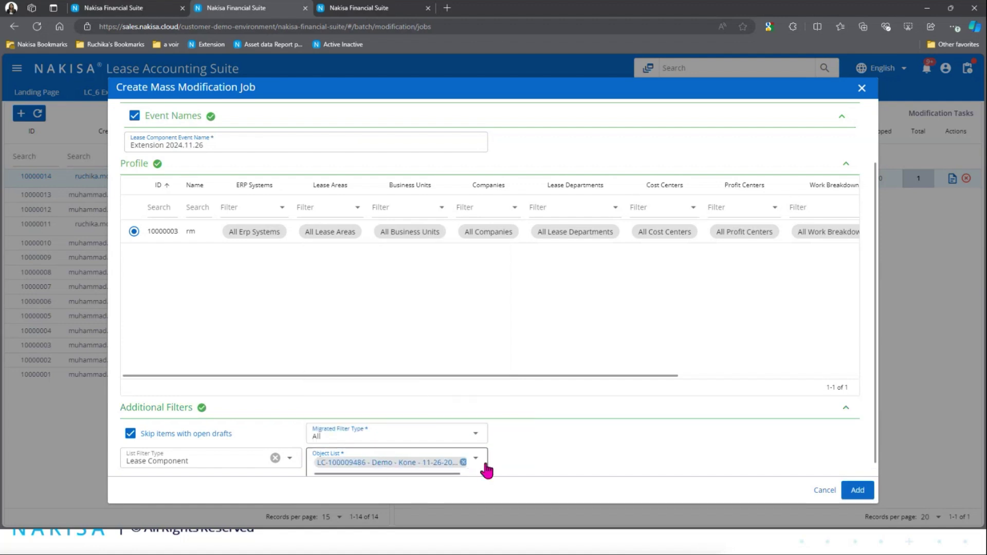
pyautogui.click(857, 490)
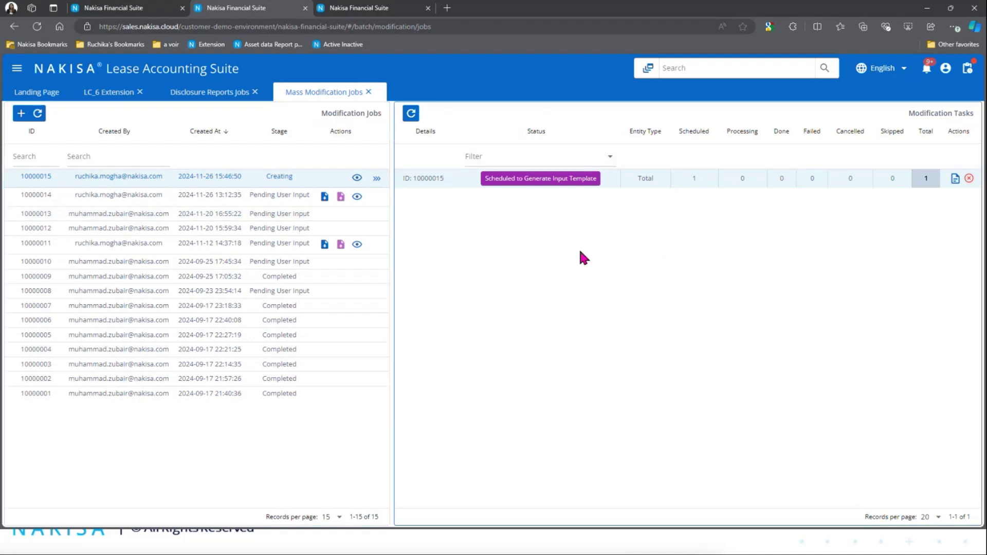
# Refresh the modification tasks and jobs, and compare the status of job 10000015 with job 10000014
pyautogui.click(412, 114)
pyautogui.click(257, 203)
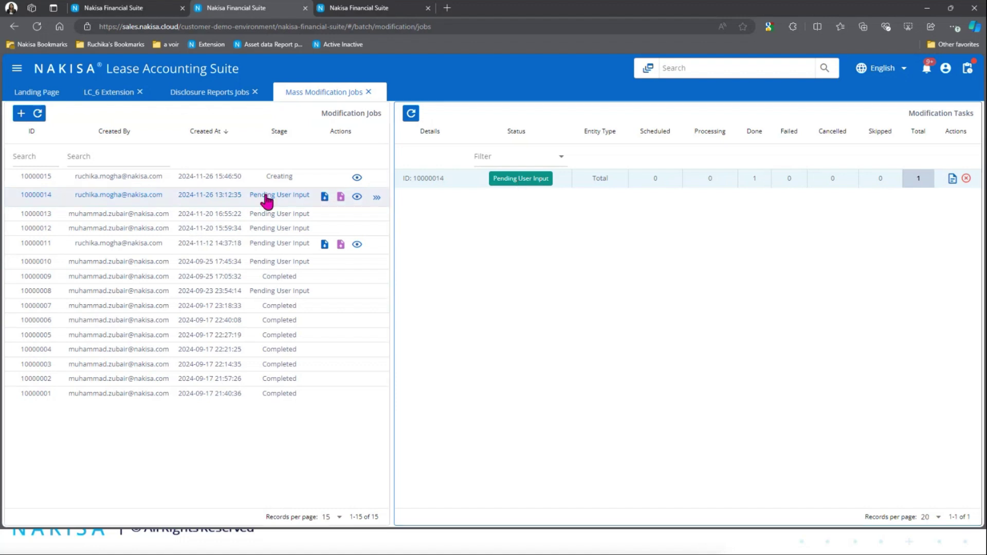
pyautogui.click(241, 180)
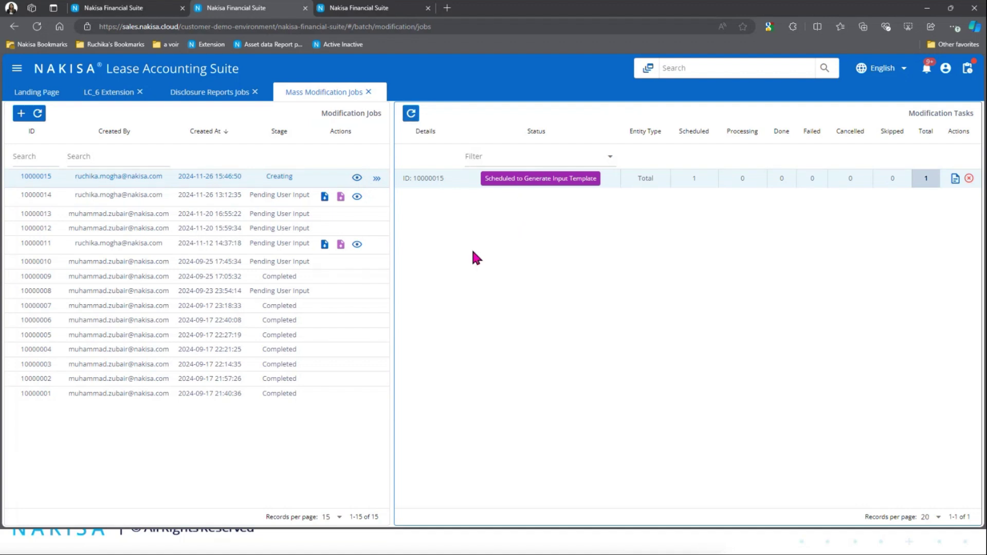
pyautogui.click(37, 113)
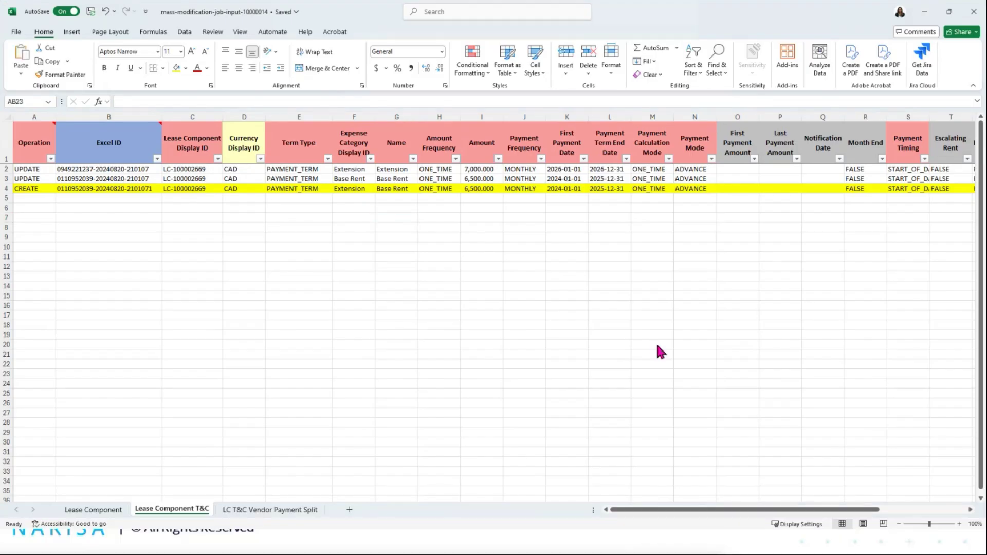
# Examine the Lease Component and Lease Component T&C sheets of the mass-modification-job-input-10000014 workbook
pyautogui.click(421, 334)
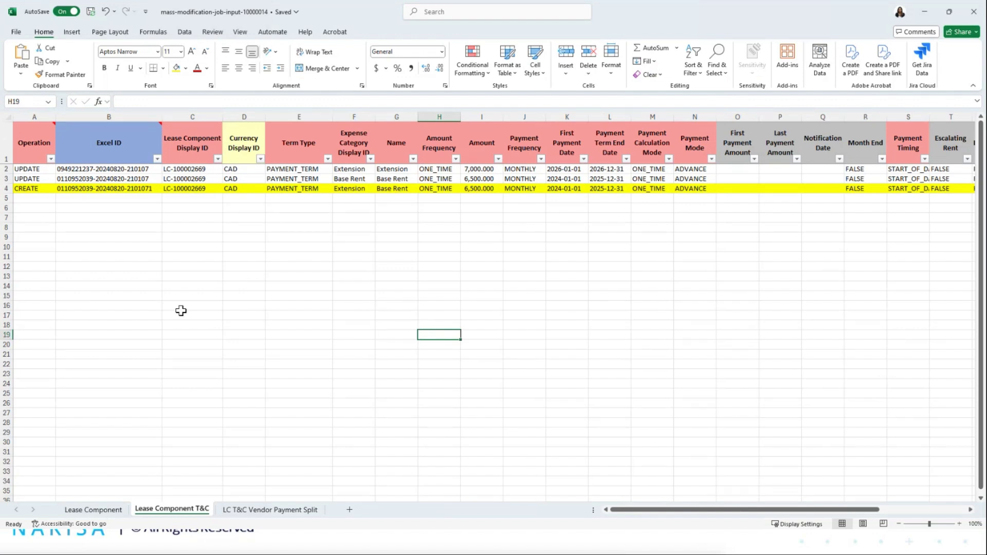
pyautogui.click(212, 286)
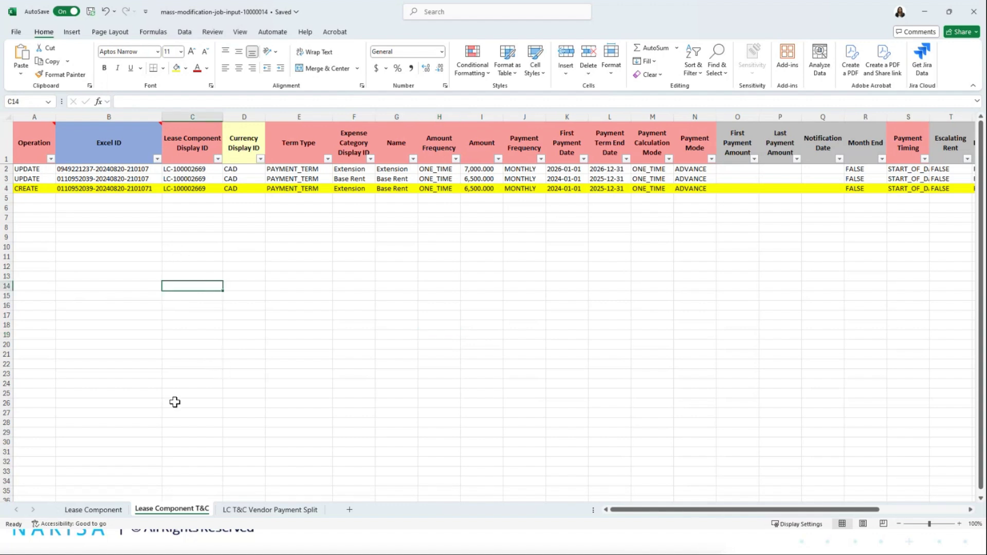
pyautogui.click(94, 510)
pyautogui.click(146, 410)
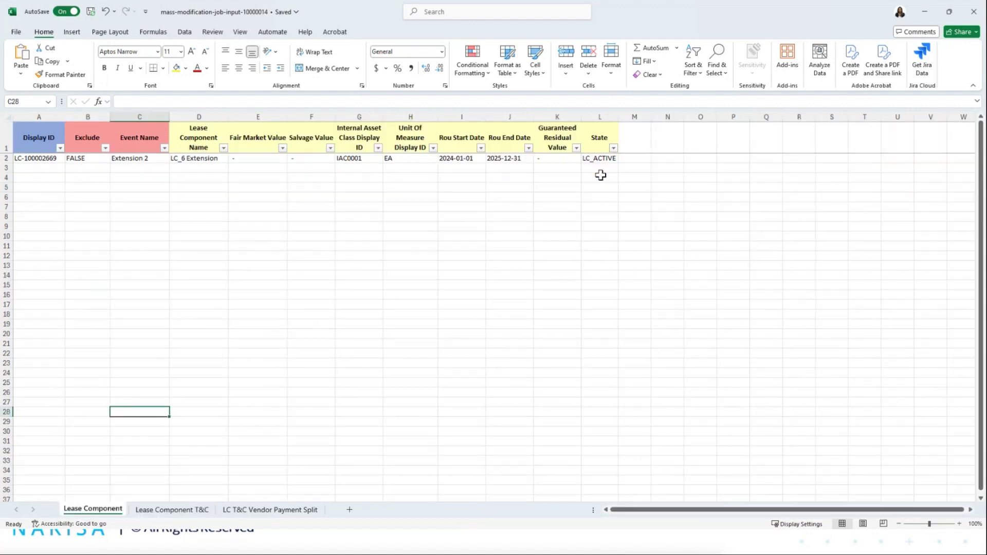
pyautogui.click(200, 510)
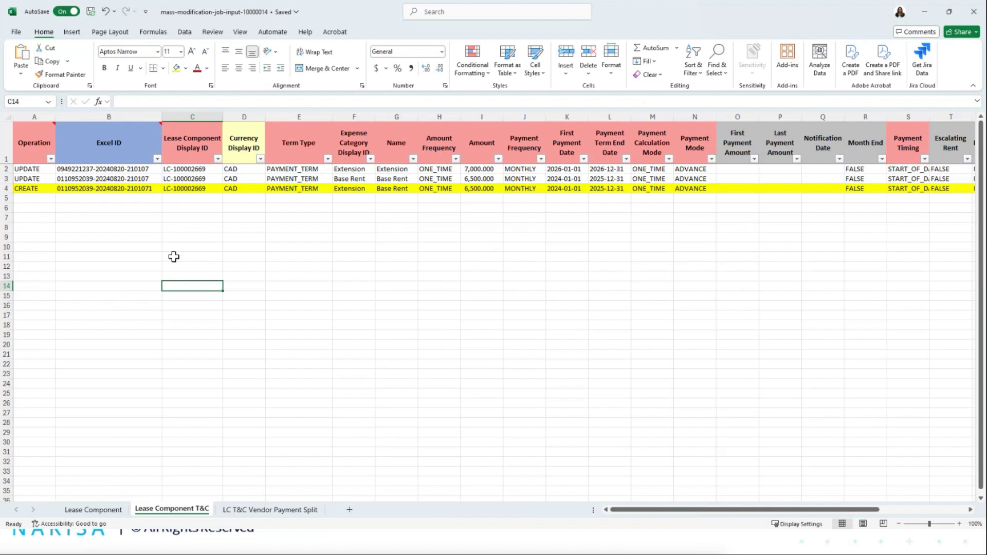
pyautogui.click(219, 247)
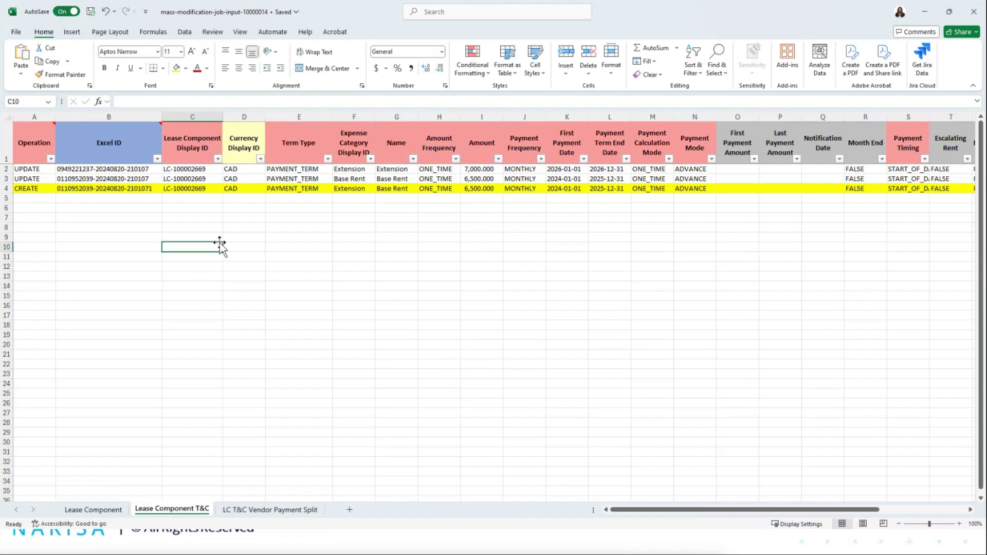
# Set the Amount of the highlighted CREATE row on the Lease Component T&C sheet to 1500
pyautogui.click(484, 187)
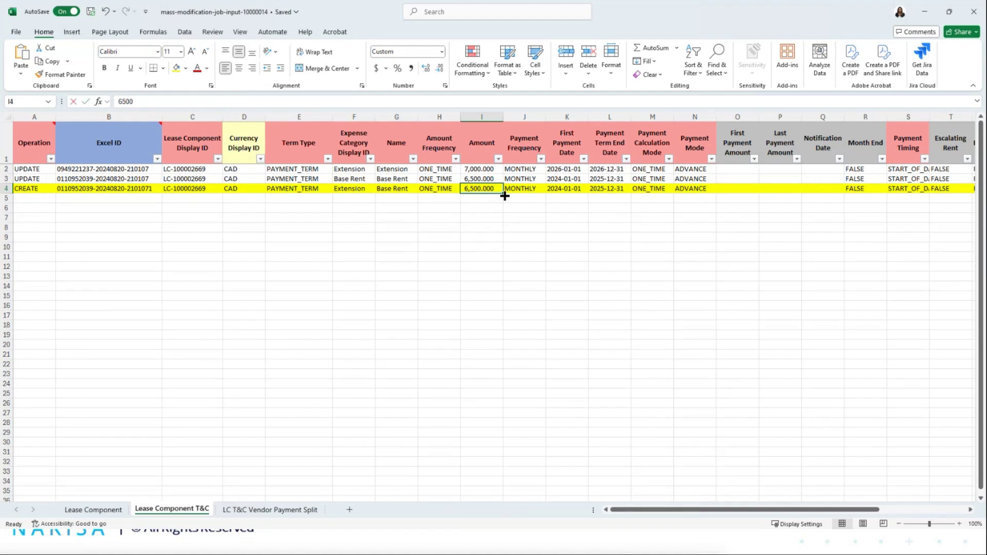
pyautogui.write('1500')
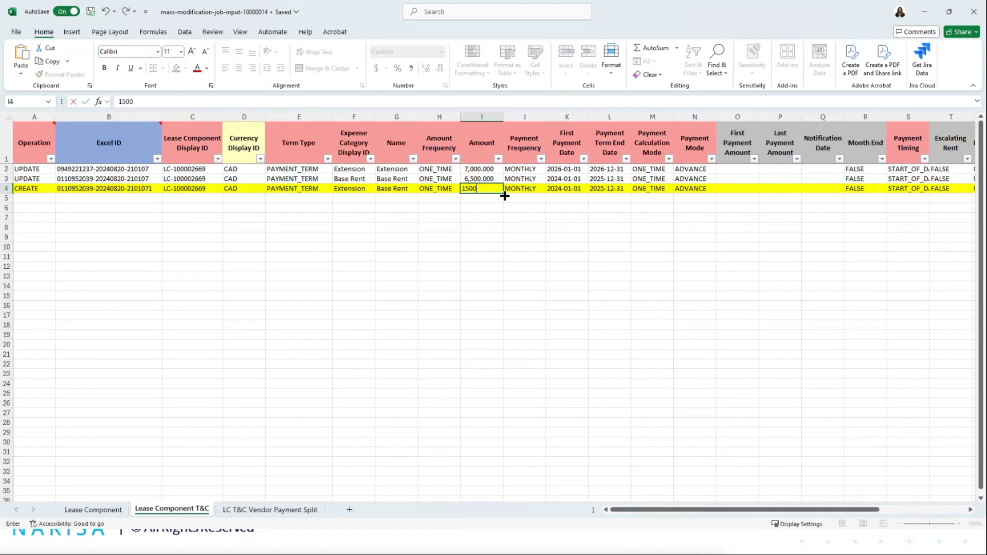
pyautogui.click(565, 218)
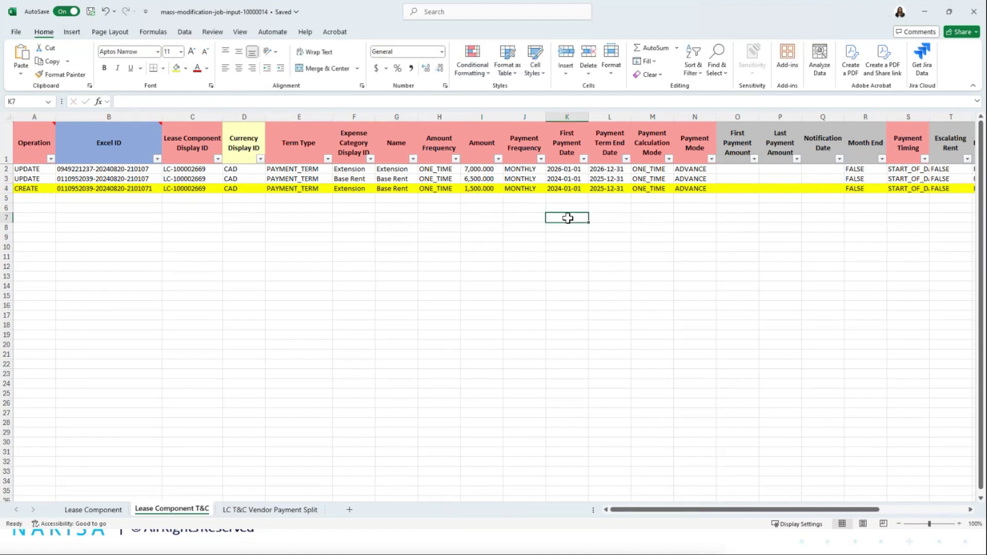
# Fill the CREATE row's Name with "Extension" from its expense category cell
pyautogui.click(47, 191)
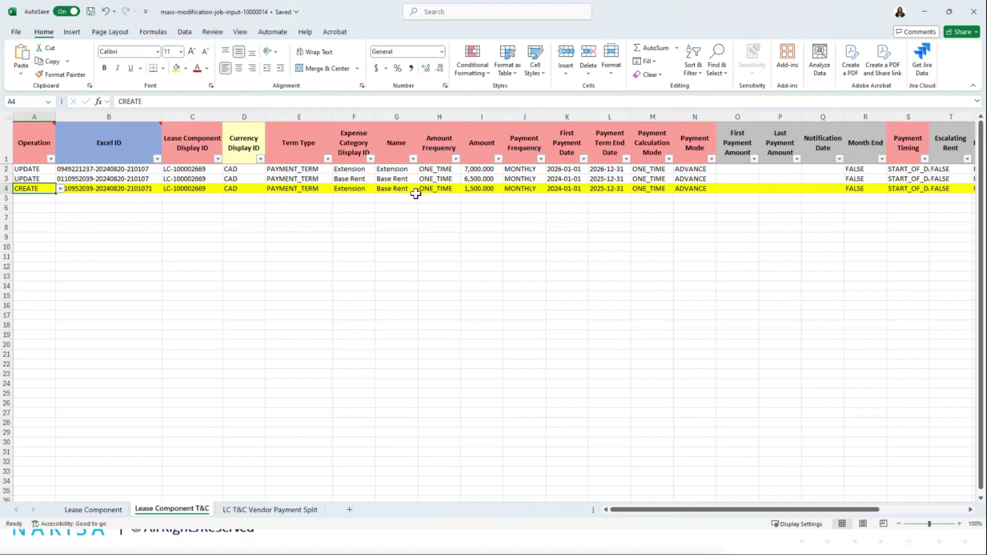
pyautogui.click(352, 190)
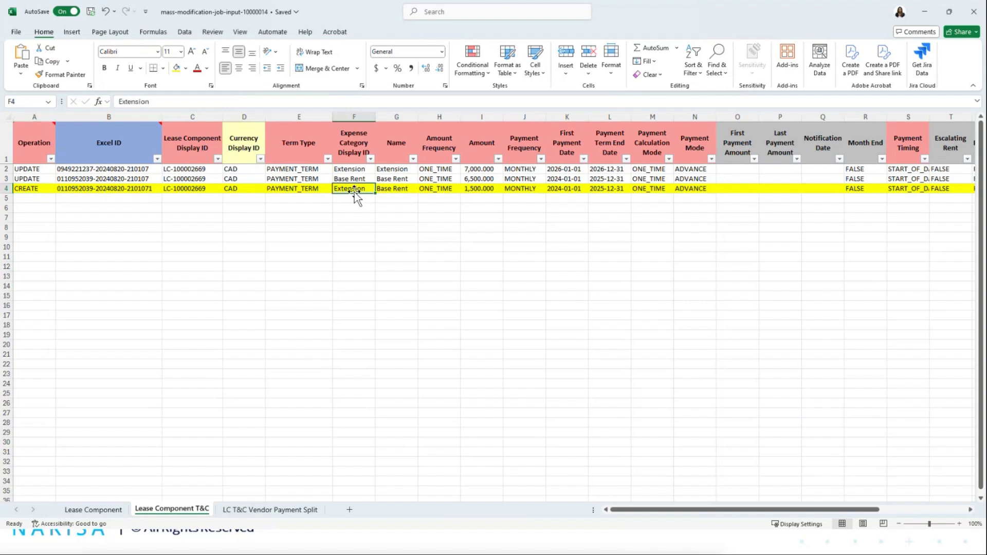
pyautogui.moveTo(375, 192); pyautogui.dragTo(399, 191)
pyautogui.click(396, 217)
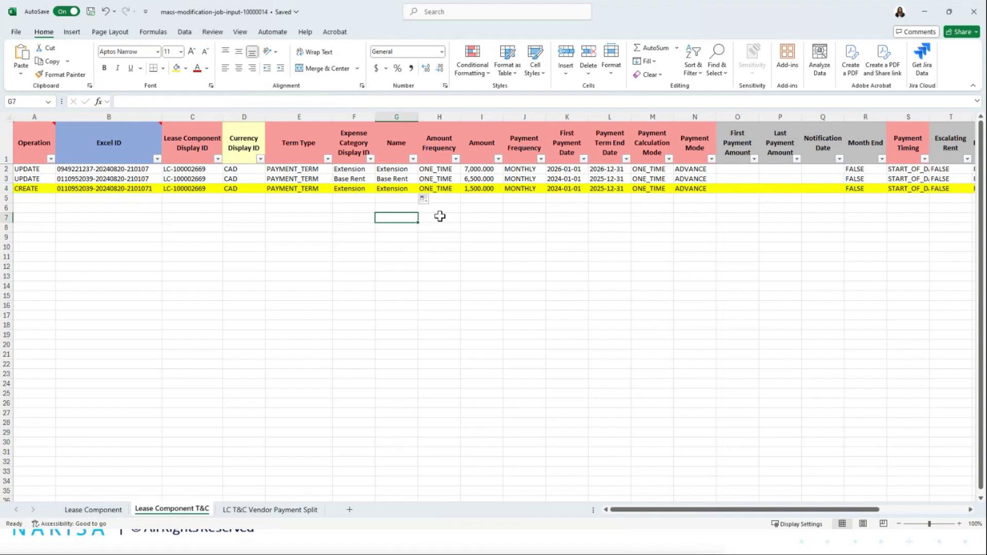
pyautogui.click(439, 217)
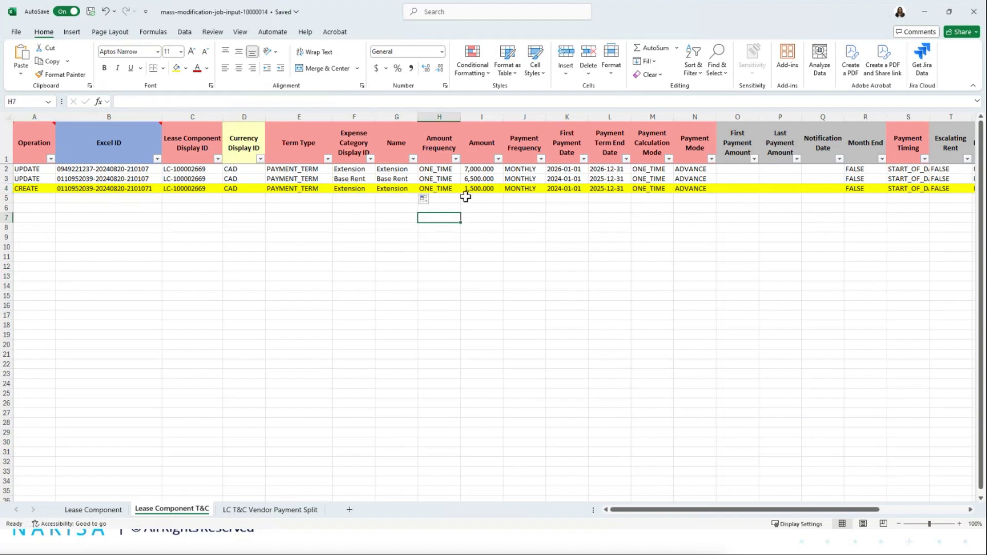
# Set the First Payment Date of the highlighted CREATE row to 1/1/2027
pyautogui.click(566, 189)
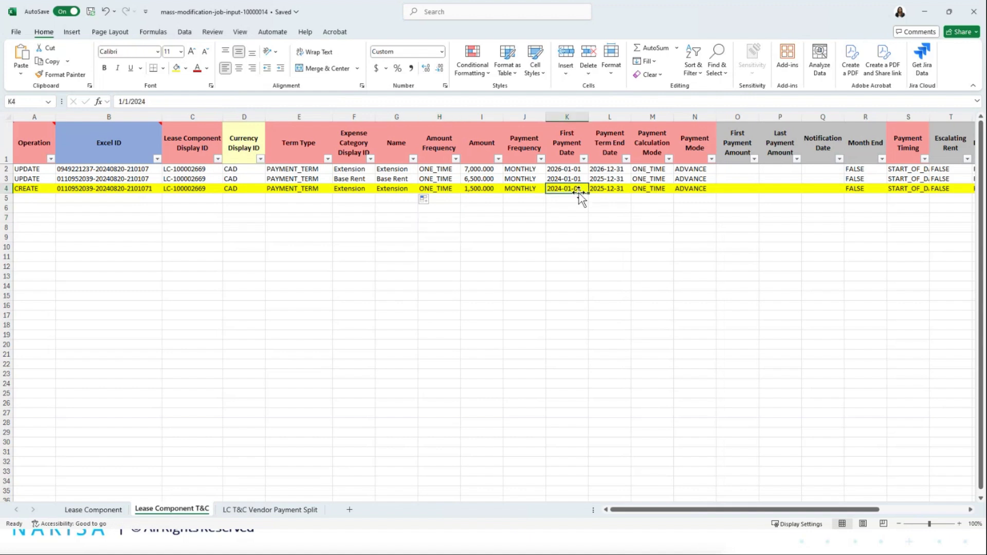
pyautogui.click(184, 99)
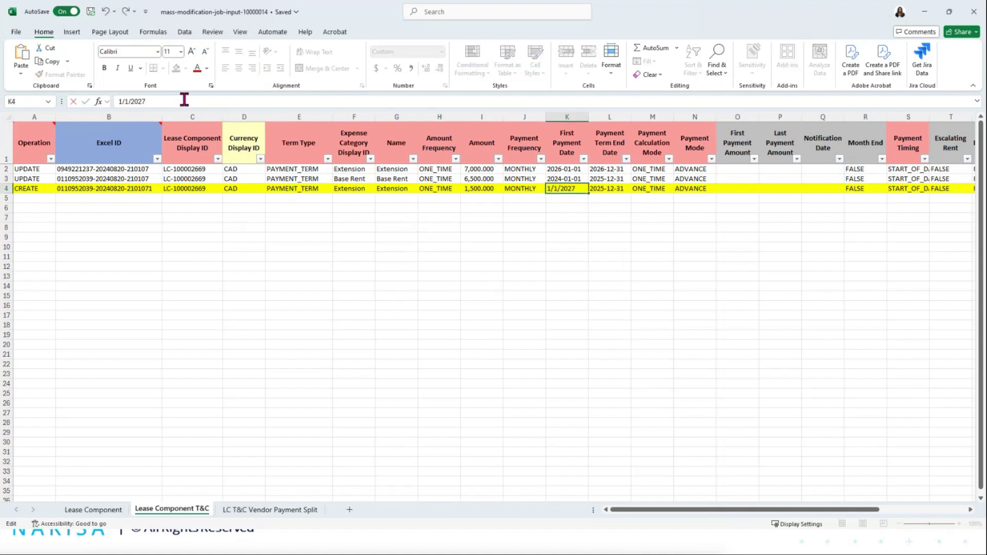
pyautogui.click(522, 237)
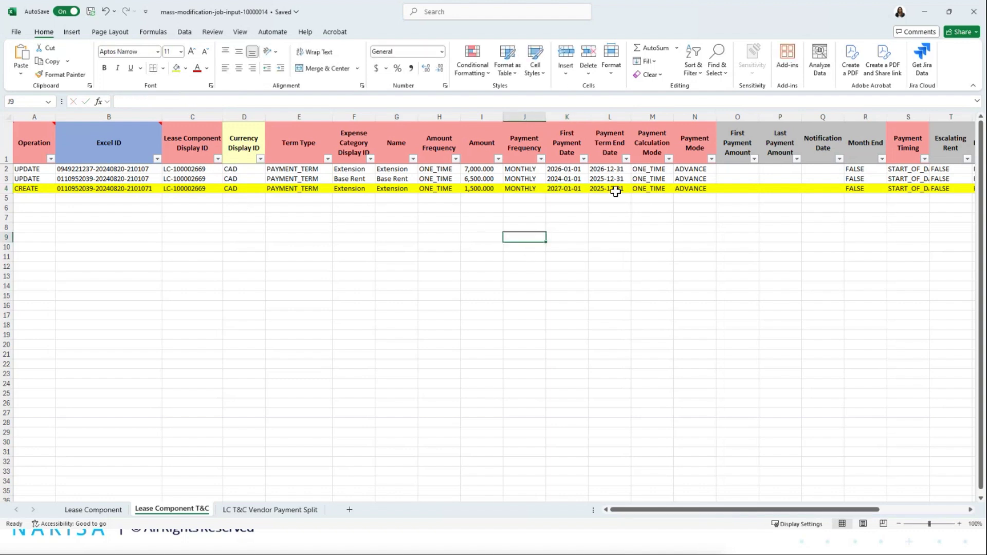
# Set the Payment Term End Date of the CREATE row to 06/30/2027
pyautogui.click(616, 189)
pyautogui.click(223, 102)
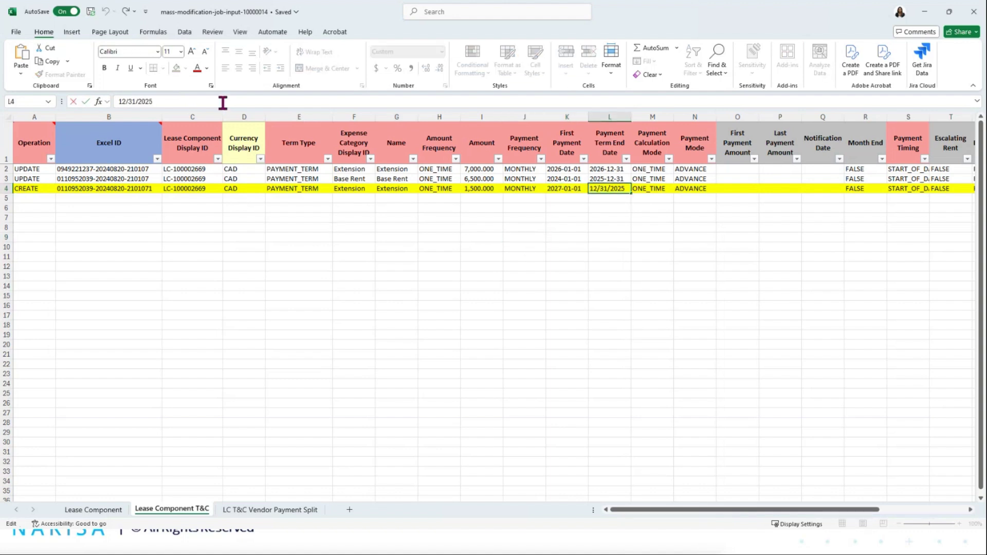
pyautogui.press('BackSpace')
pyautogui.write('7')
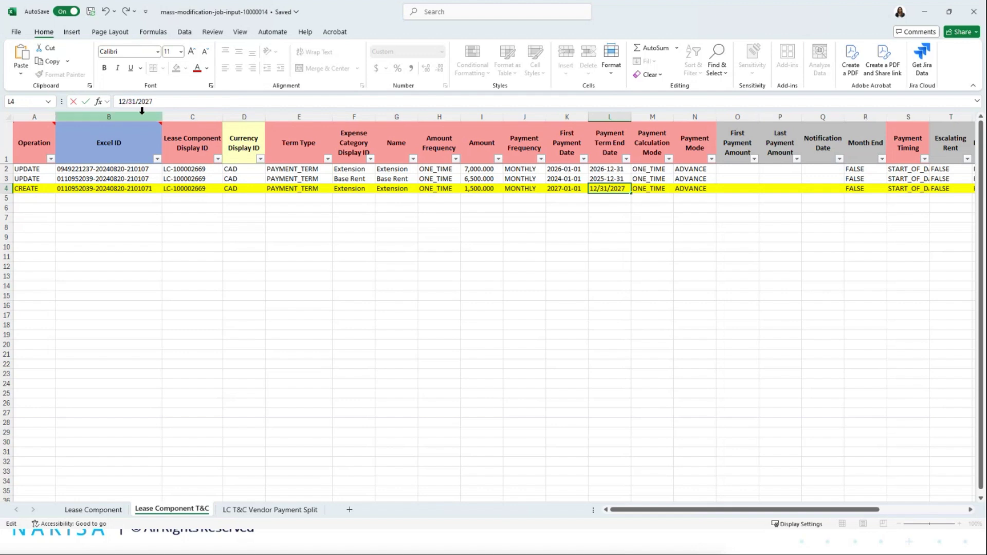
pyautogui.press('Home')
pyautogui.press('Delete')
pyautogui.press('Delete')
pyautogui.write('06')
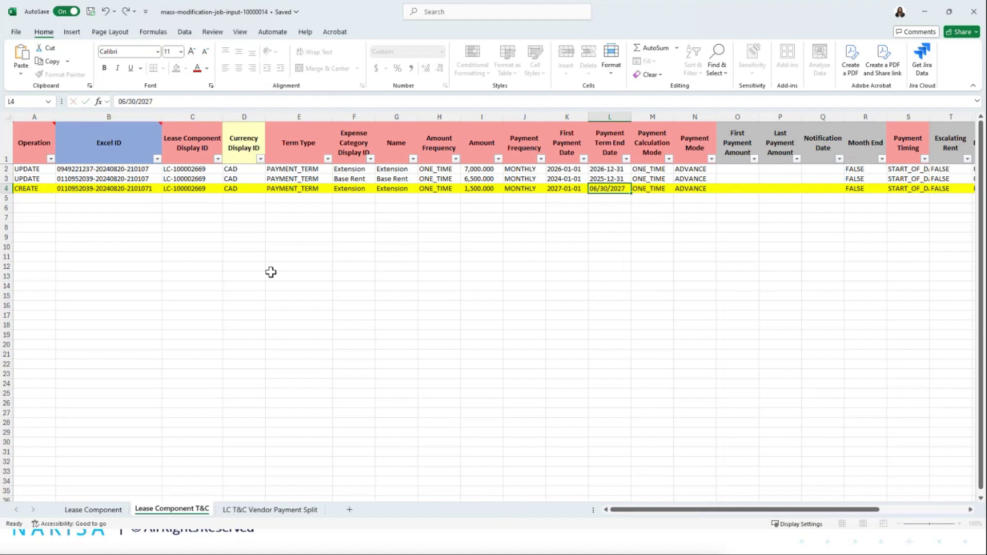
pyautogui.click(271, 273)
# Review the remaining columns of the Lease Component T&C sheet, from Payment Mode through Escalation Frequency
pyautogui.click(689, 230)
pyautogui.click(710, 197)
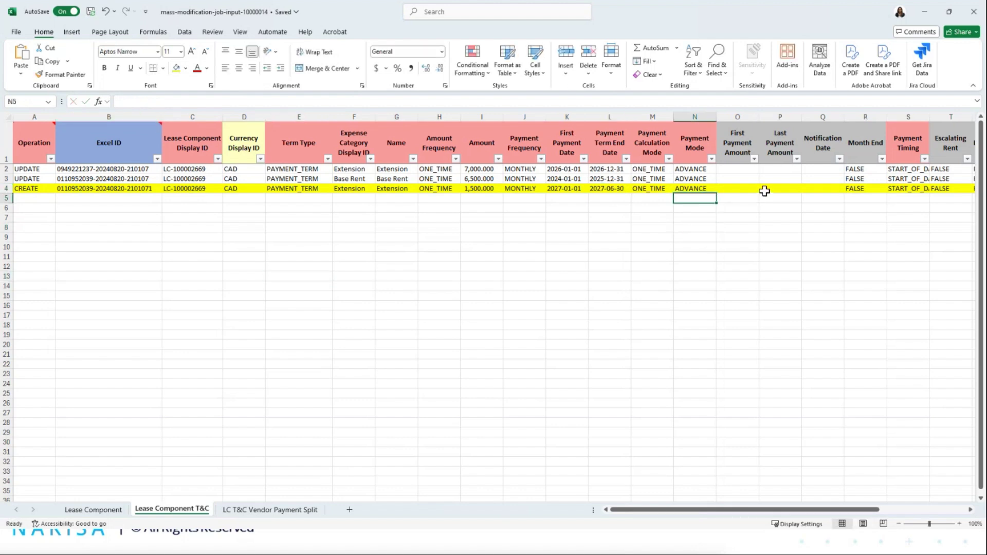
pyautogui.press('Right')
pyautogui.press('Right')
pyautogui.press('Right')
pyautogui.press('Right')
pyautogui.press('Right')
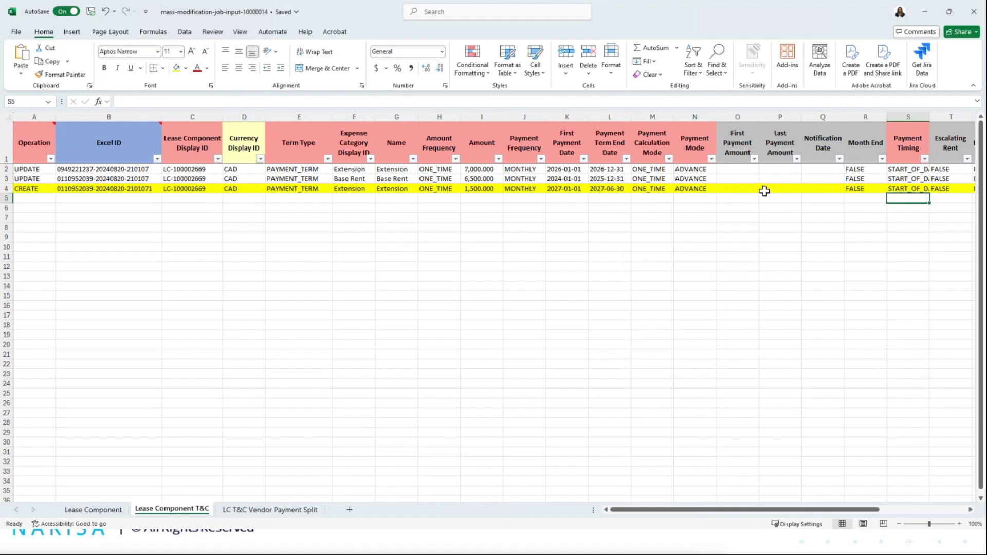
pyautogui.press('Right')
pyautogui.press('Right')
pyautogui.press('Right')
pyautogui.press('Right')
pyautogui.press('Right')
pyautogui.press('Right')
pyautogui.press('Right')
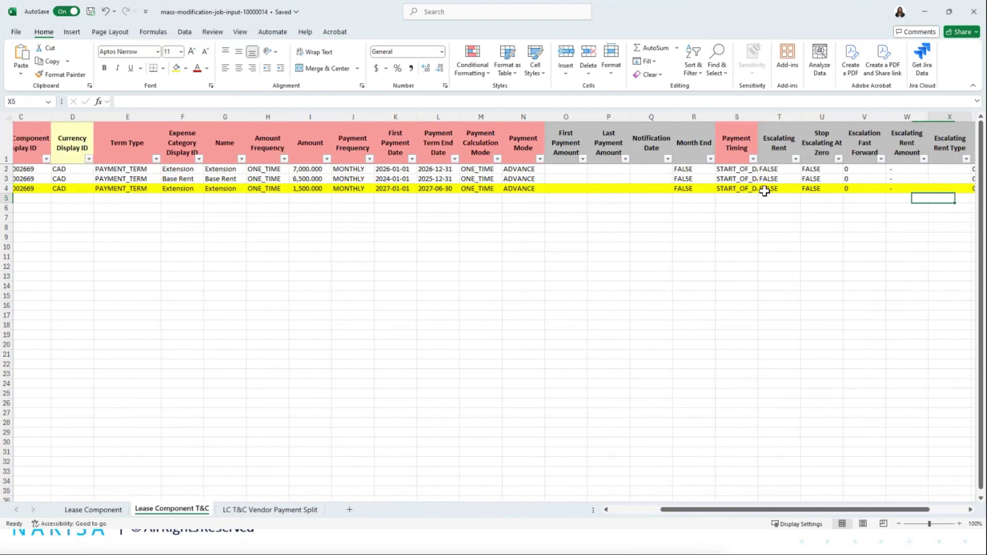
pyautogui.press('Right')
pyautogui.press('Right')
pyautogui.press('Right')
pyautogui.press('Left')
pyautogui.press('Left')
pyautogui.press('Left')
pyautogui.press('Left')
pyautogui.press('Left')
pyautogui.press('Left')
pyautogui.press('Left')
pyautogui.press('Left')
pyautogui.press('Left')
pyautogui.press('Left')
pyautogui.press('Left')
pyautogui.press('Left')
pyautogui.press('Left')
pyautogui.press('Left')
pyautogui.press('Left')
pyautogui.press('Left')
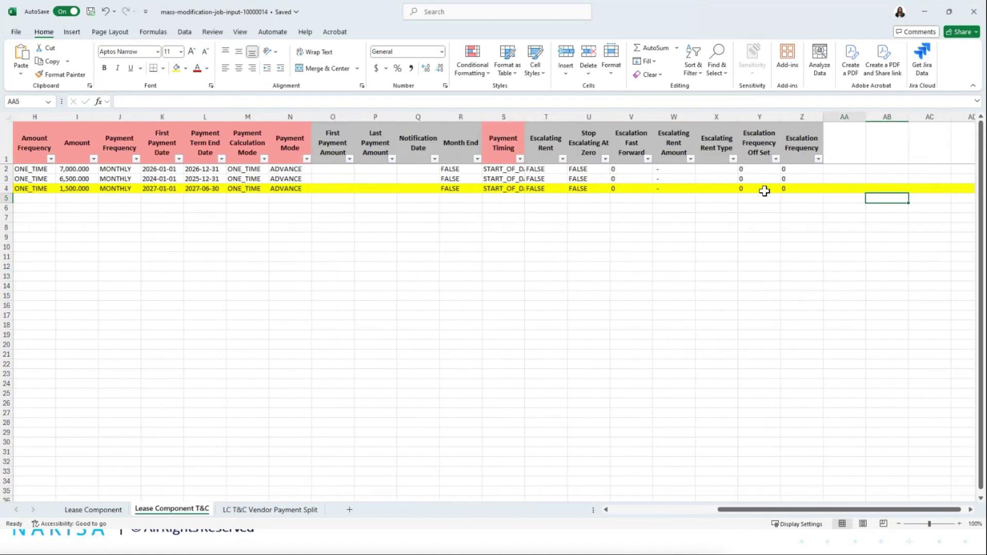
pyautogui.press('Left')
pyautogui.press('Left')
pyautogui.press('Left')
pyautogui.press('Left')
pyautogui.press('Left')
pyautogui.press('Left')
pyautogui.press('Left')
pyautogui.press('Left')
pyautogui.press('Left')
pyautogui.press('Left')
pyautogui.press('Left')
pyautogui.press('Left')
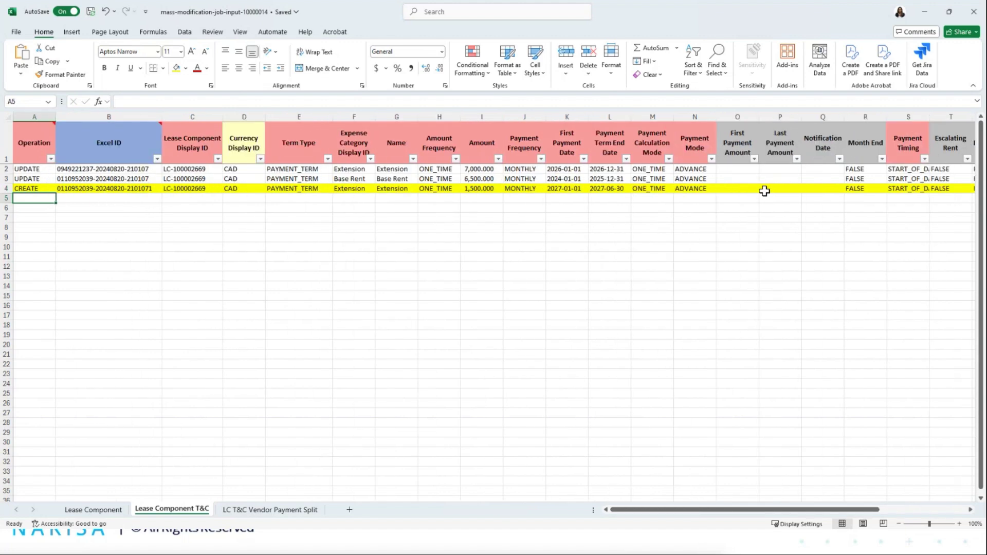
pyautogui.click(242, 218)
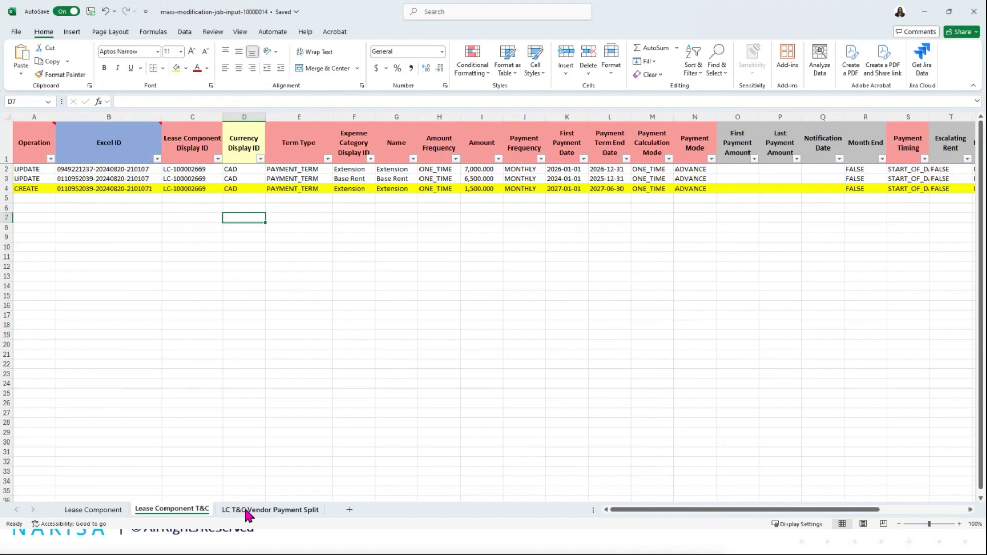
# Widen all columns on the LC T&C Vendor Payment Split sheet to fit their headings
pyautogui.click(248, 510)
pyautogui.click(258, 439)
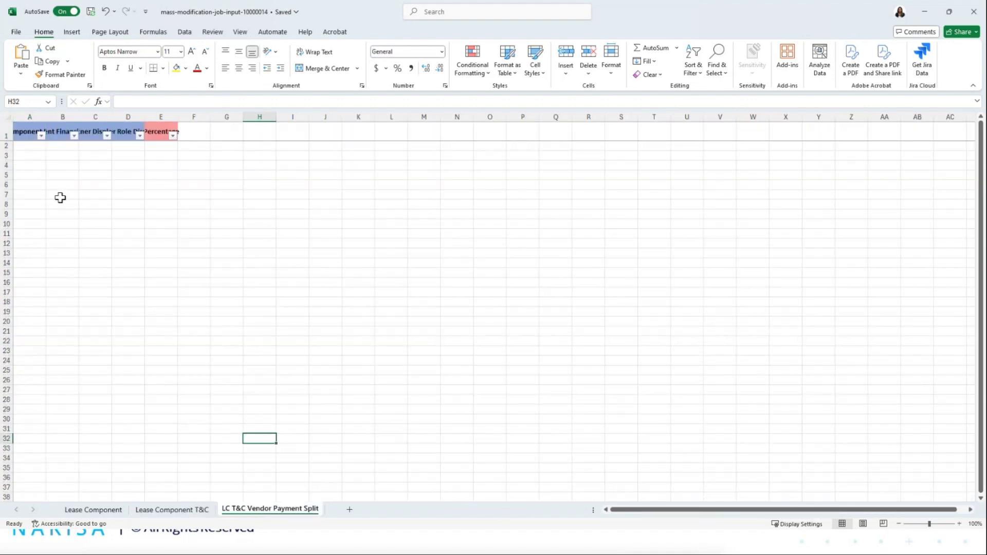
pyautogui.click(12, 118)
pyautogui.doubleClick(47, 117)
pyautogui.click(69, 185)
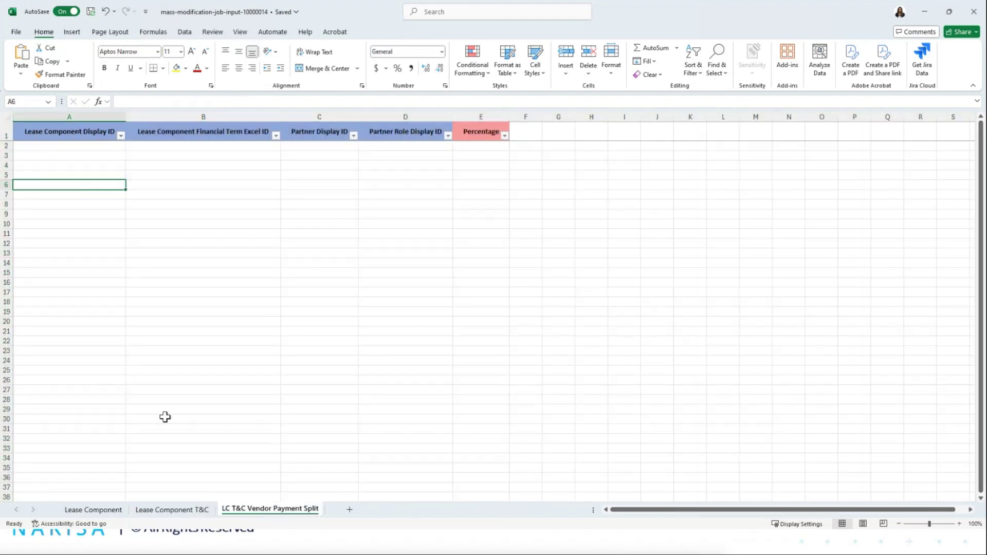
# Return to the Lease Component T&C sheet and look over its rows
pyautogui.click(118, 510)
pyautogui.click(167, 510)
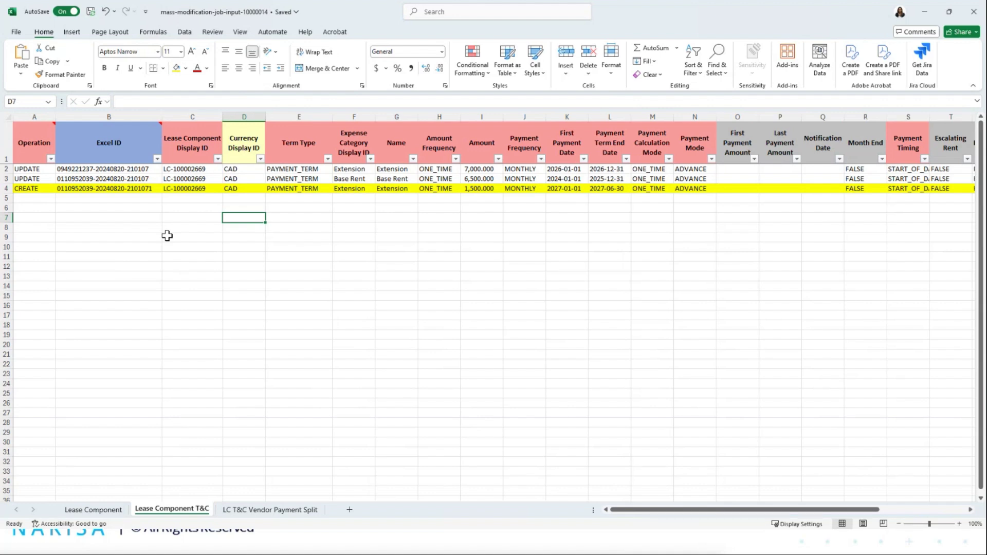
pyautogui.press('Down')
pyautogui.press('Down')
pyautogui.press('Down')
pyautogui.press('Down')
pyautogui.press('Down')
pyautogui.press('Down')
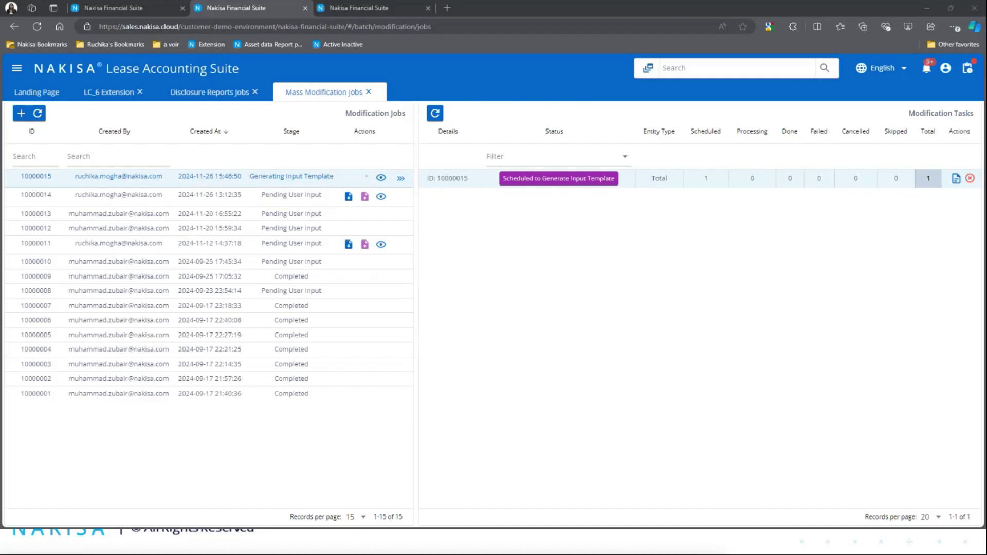
# Switch to the Mass Modification Jobs page, refresh the modification tasks, and view the inputs of job 10000014
pyautogui.click(435, 113)
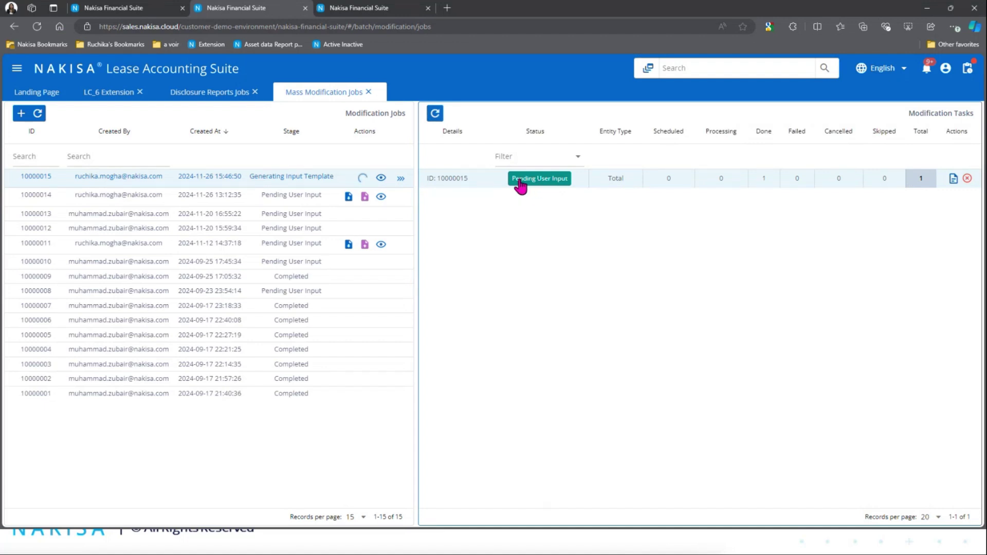
pyautogui.click(381, 197)
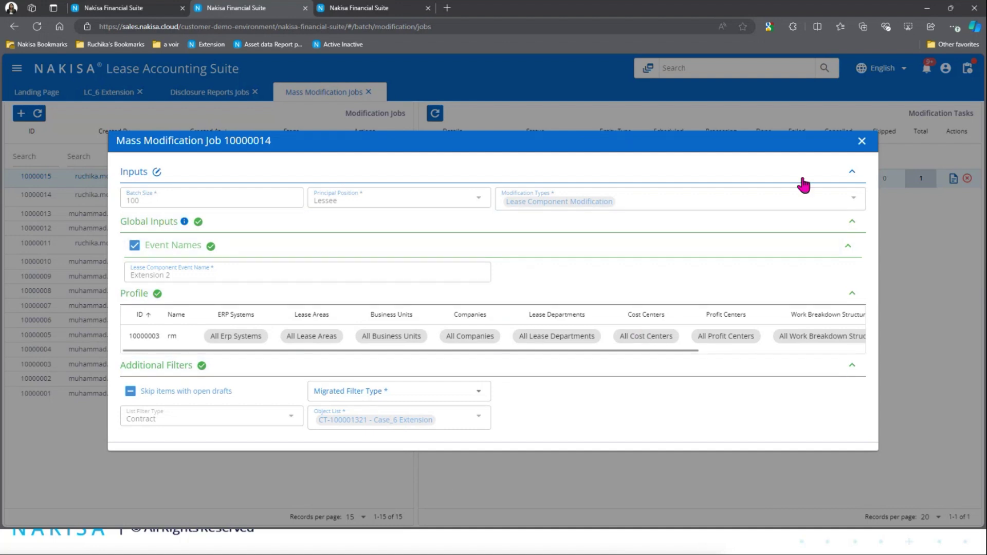
pyautogui.click(861, 142)
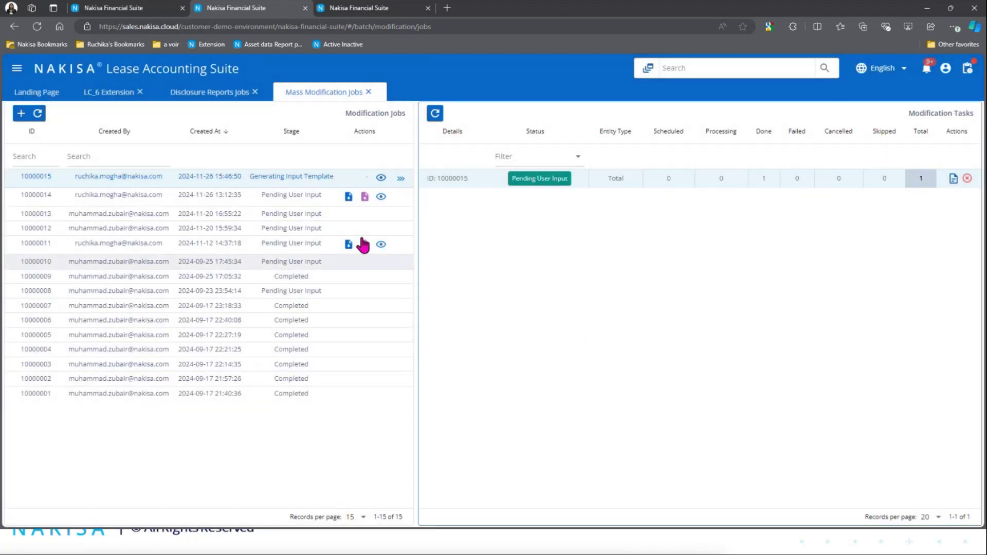
# View the Excel input upload and its file selection for job 10000014 without importing a file
pyautogui.click(365, 199)
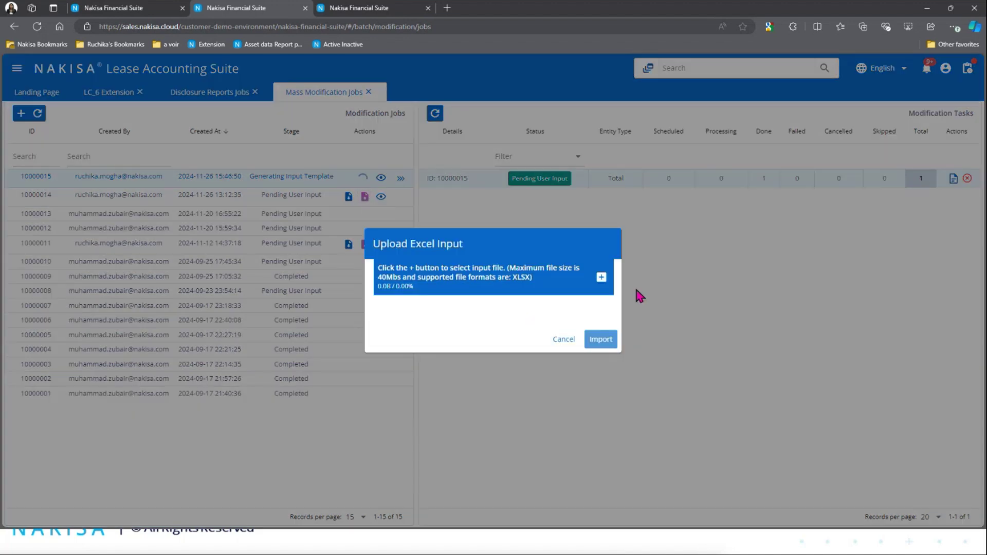
pyautogui.click(601, 278)
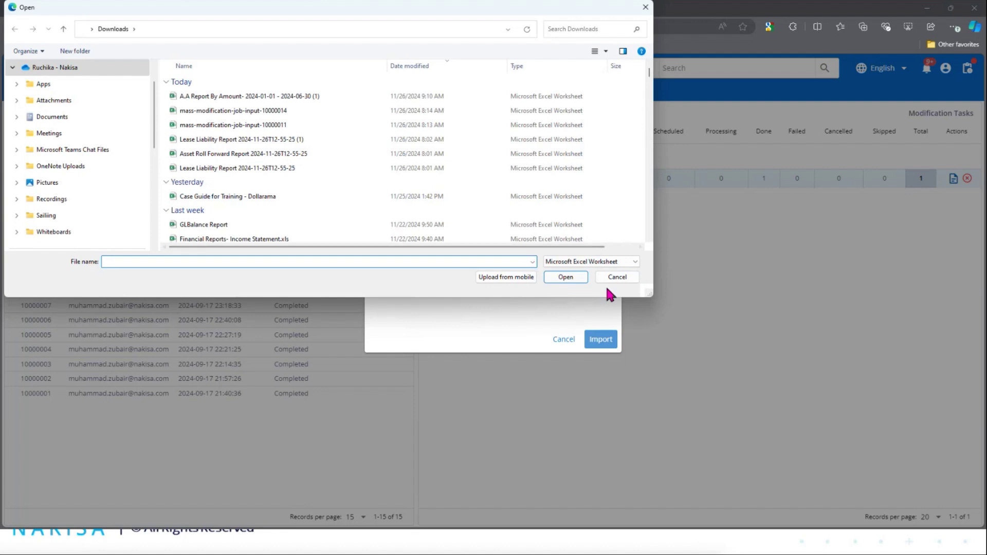
pyautogui.click(617, 278)
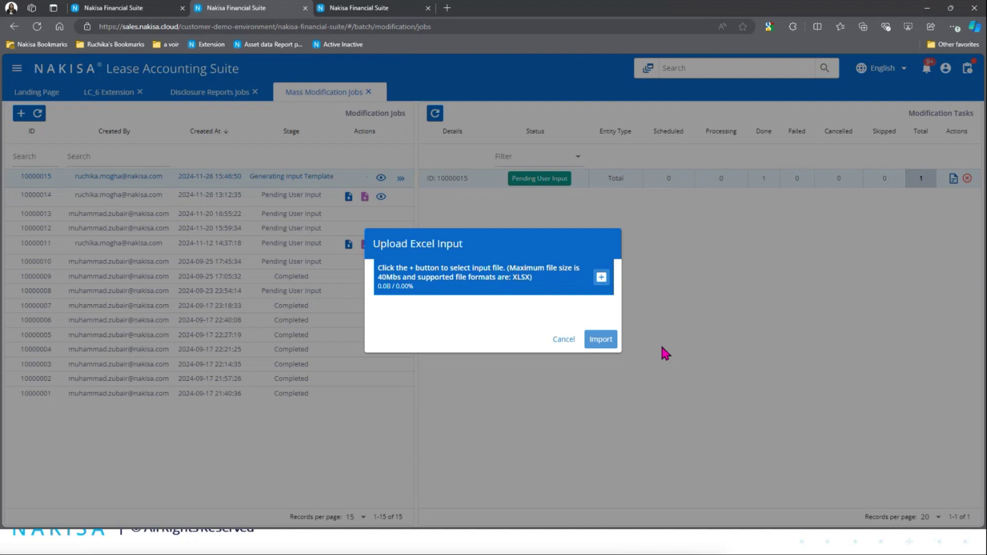
pyautogui.click(564, 339)
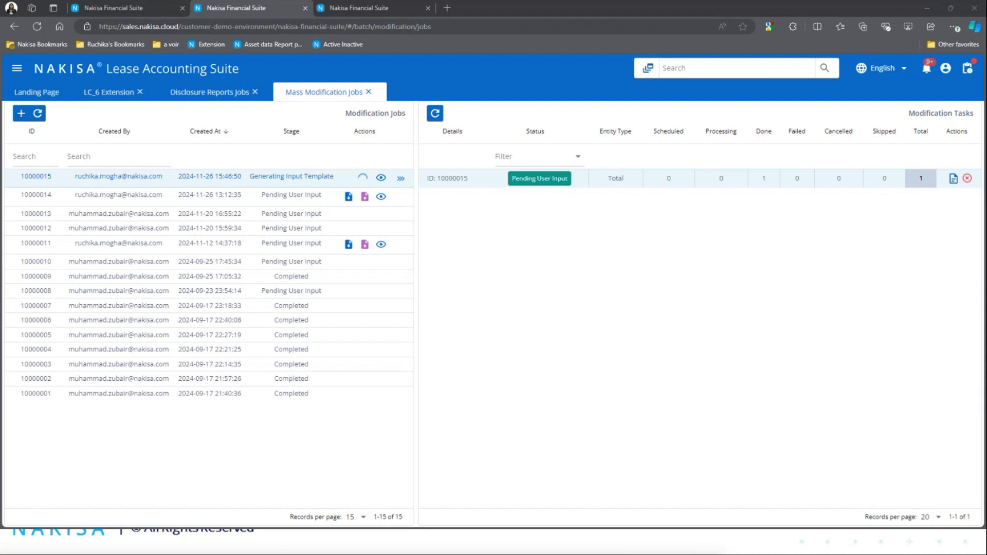
# Maximize the separate browser window with the Asset Data Report Per Unit and view the Reporting Module entries
pyautogui.moveTo(986, 128); pyautogui.dragTo(681, 85)
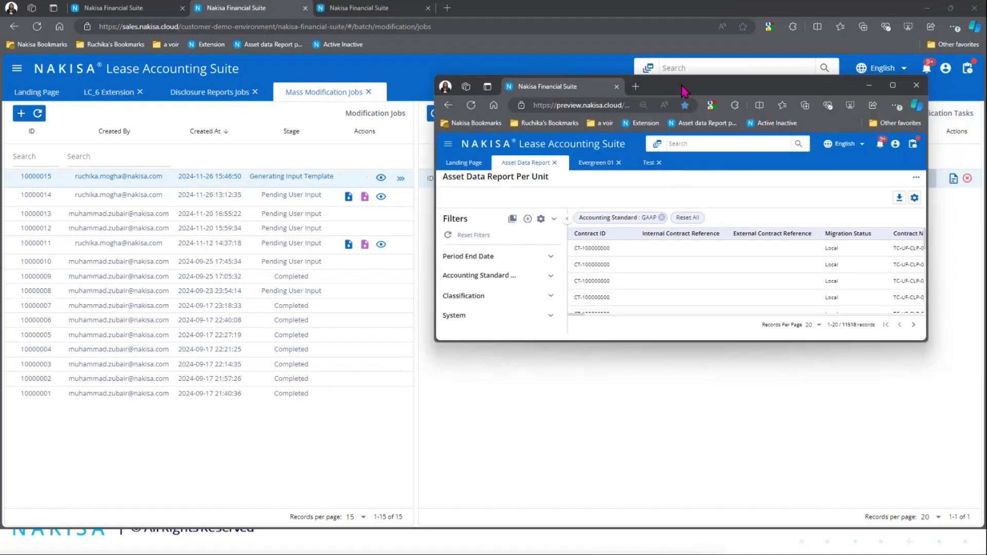
pyautogui.doubleClick(681, 85)
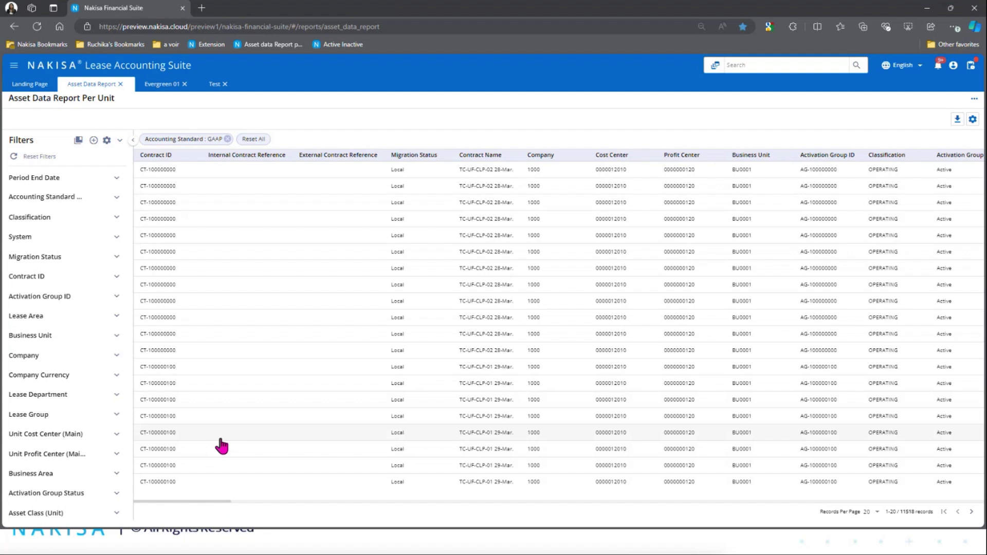
pyautogui.click(15, 68)
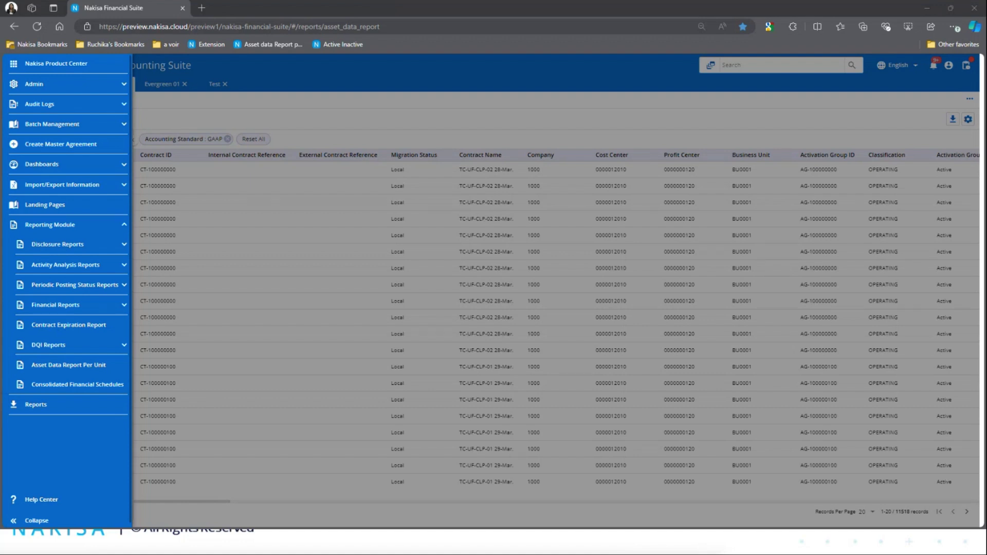
pyautogui.click(578, 306)
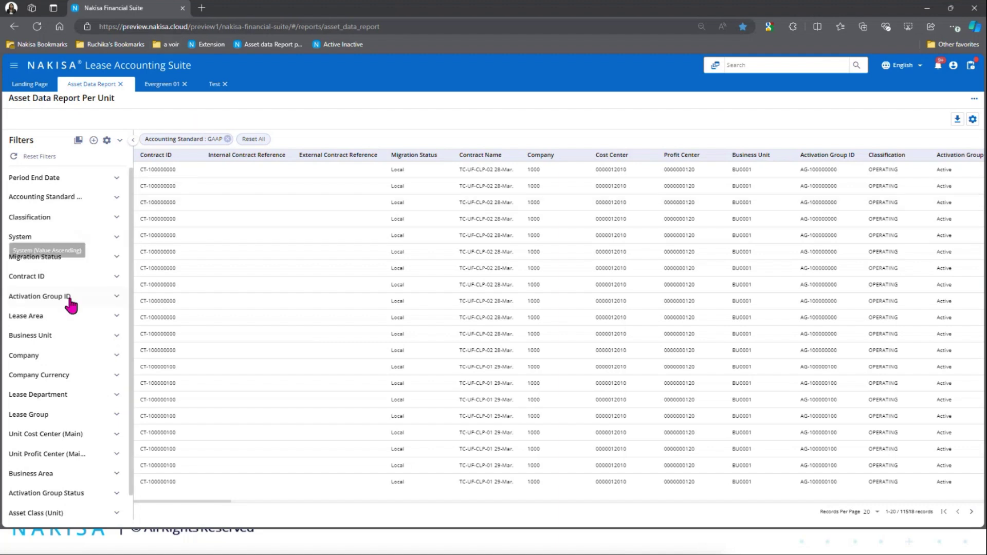
# Filter the Asset Data Report Per Unit by contract ID CT-100000000
pyautogui.click(43, 281)
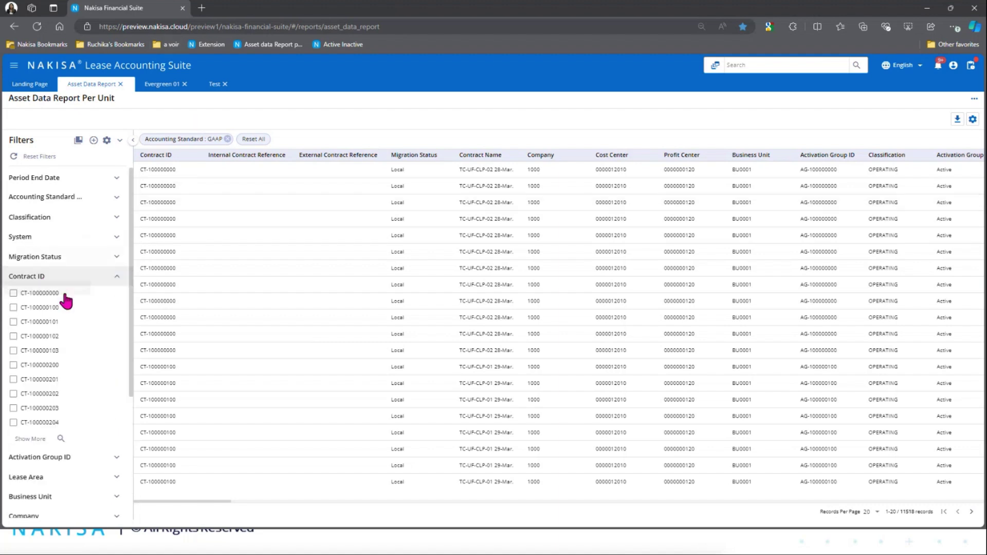
pyautogui.click(47, 292)
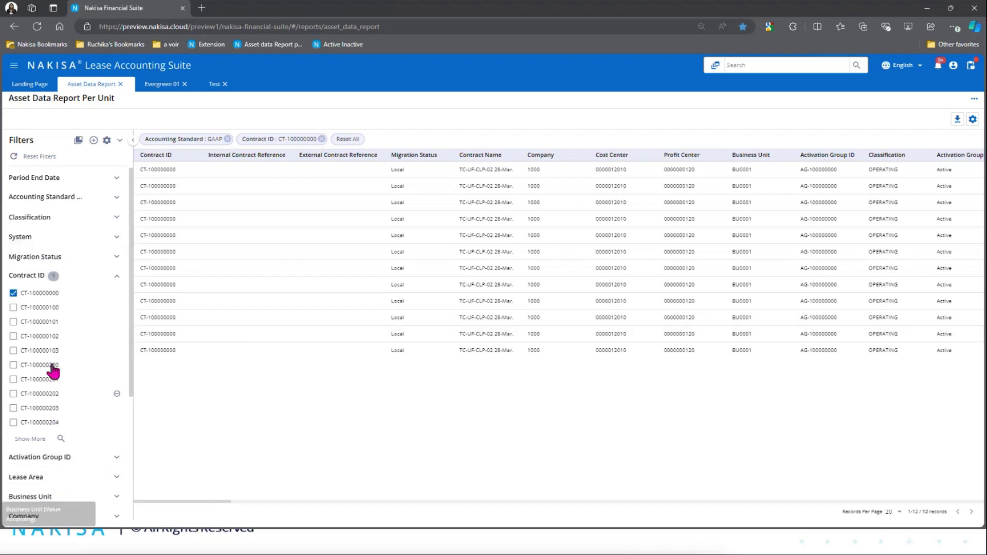
pyautogui.scroll(-2, 61, 315)
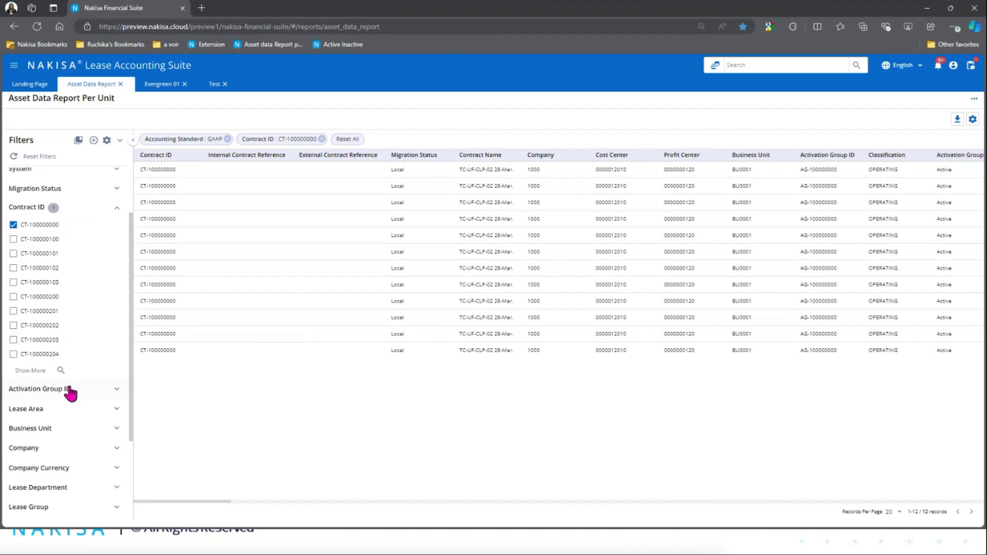
pyautogui.scroll(-2, 69, 390)
pyautogui.scroll(3, 70, 401)
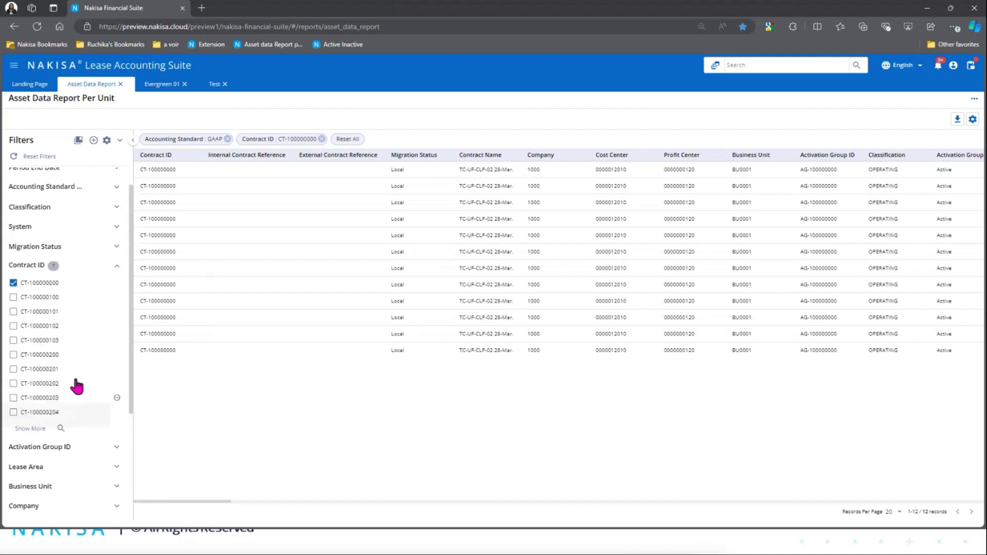
# Examine which filters and which columns can be shown or hidden in the Asset Data Report Per Unit
pyautogui.click(107, 140)
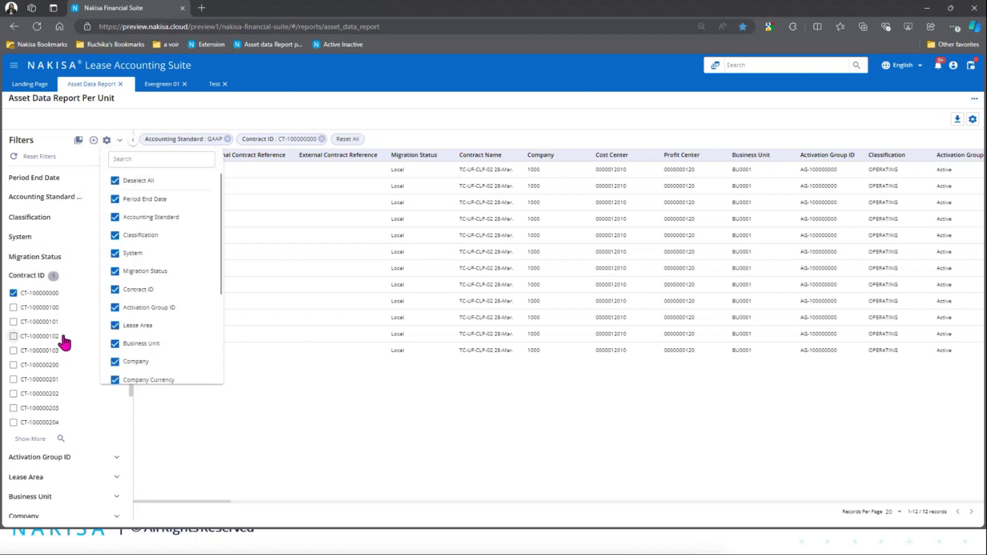
pyautogui.click(328, 420)
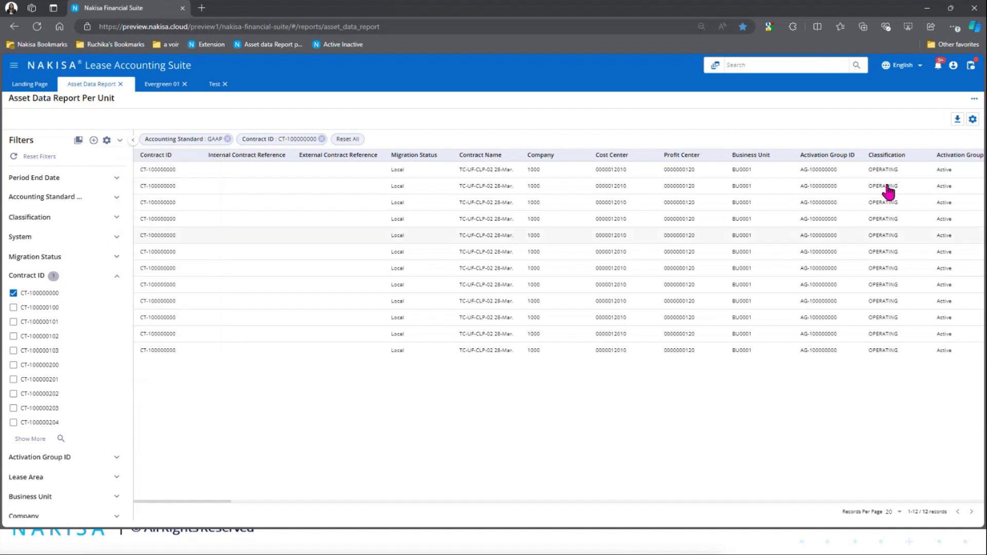
pyautogui.click(972, 122)
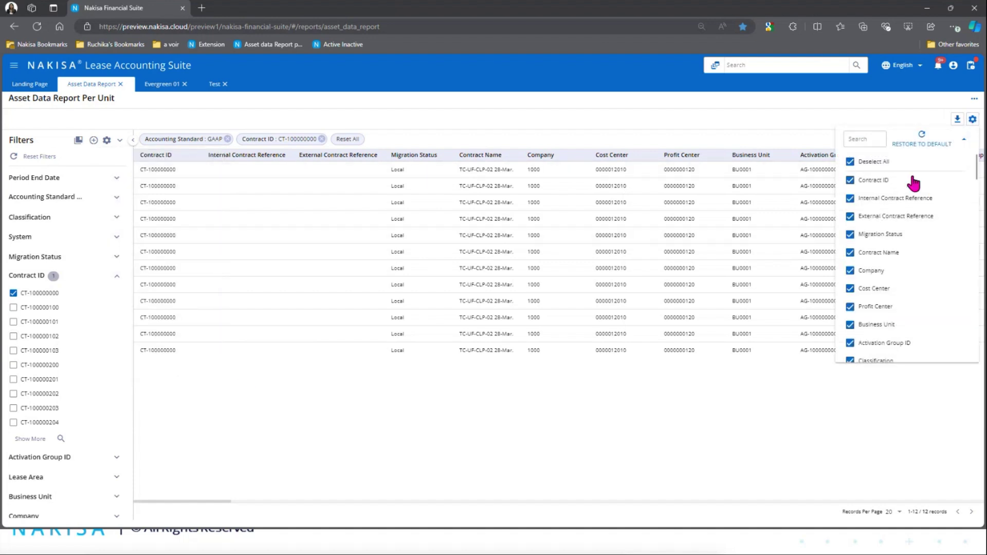
pyautogui.scroll(-15, 890, 294)
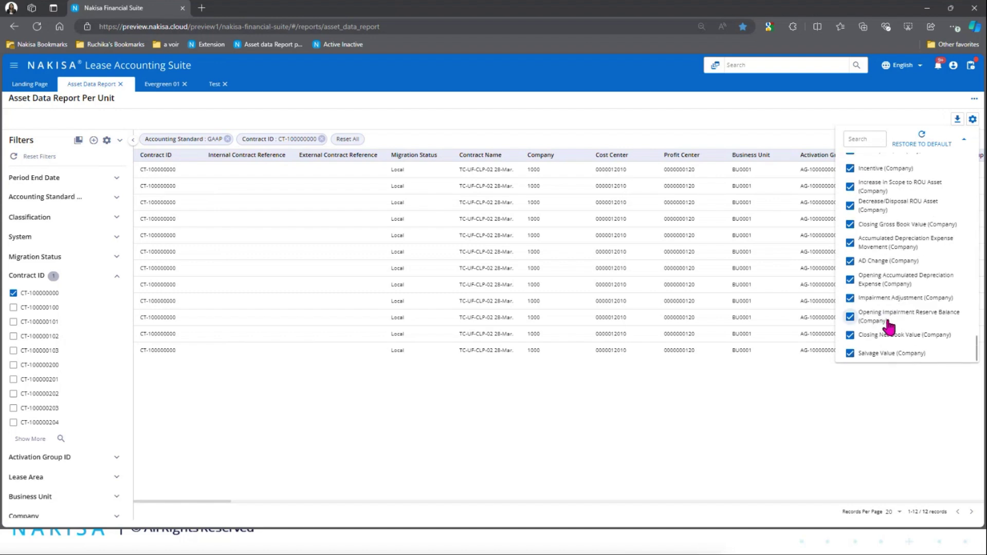
# Examine the remaining unit, exchange rate and asset value columns that can be shown or hidden in the report
pyautogui.scroll(6, 889, 327)
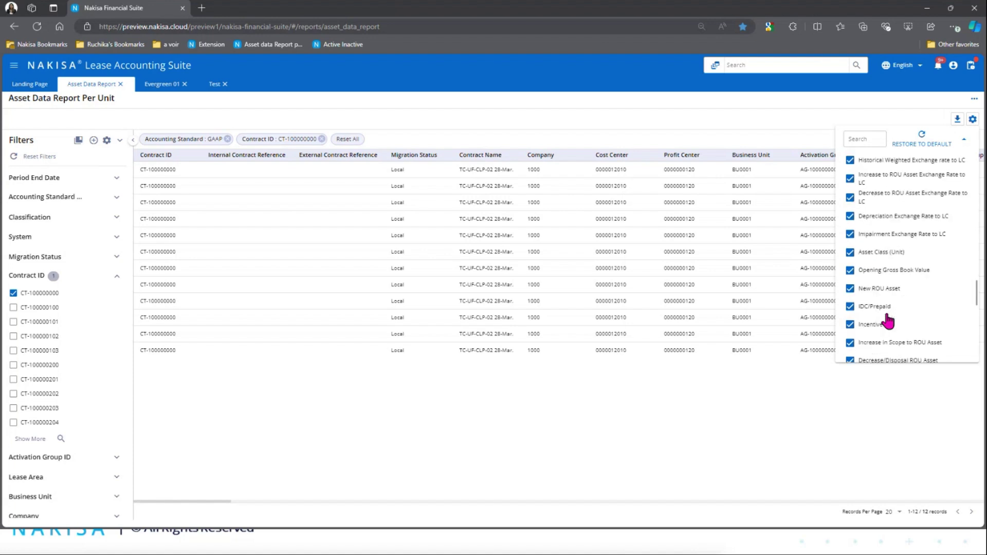
pyautogui.scroll(3, 908, 287)
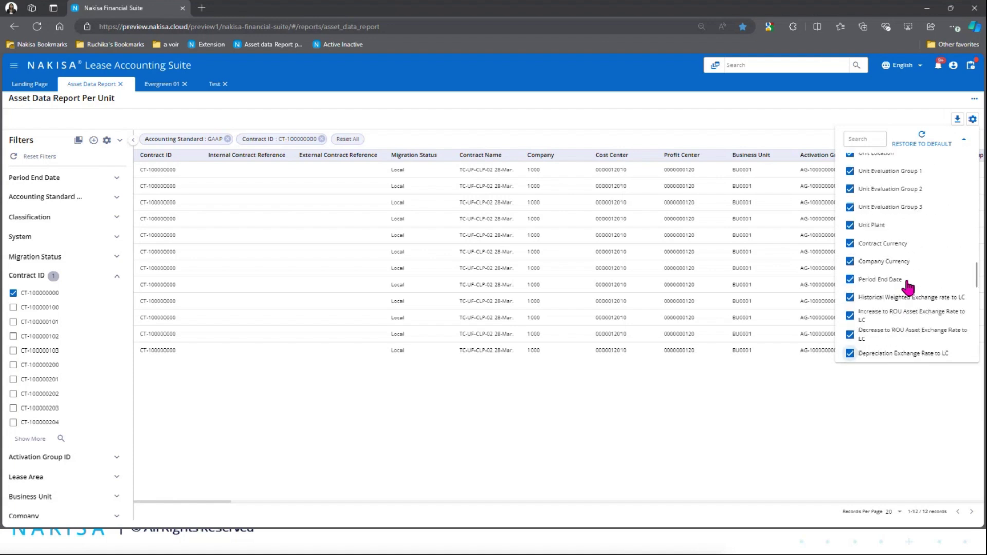
pyautogui.scroll(5, 908, 287)
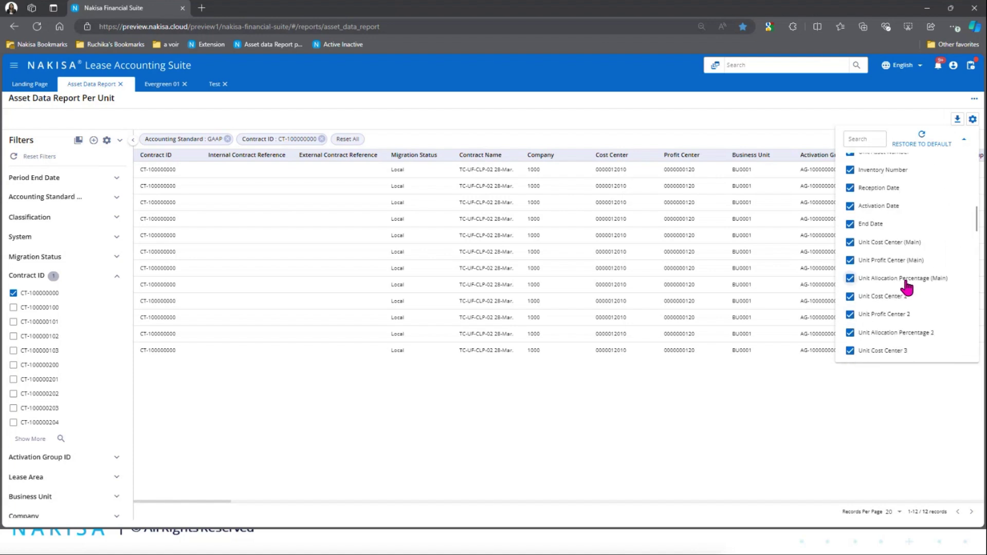
pyautogui.scroll(3, 907, 289)
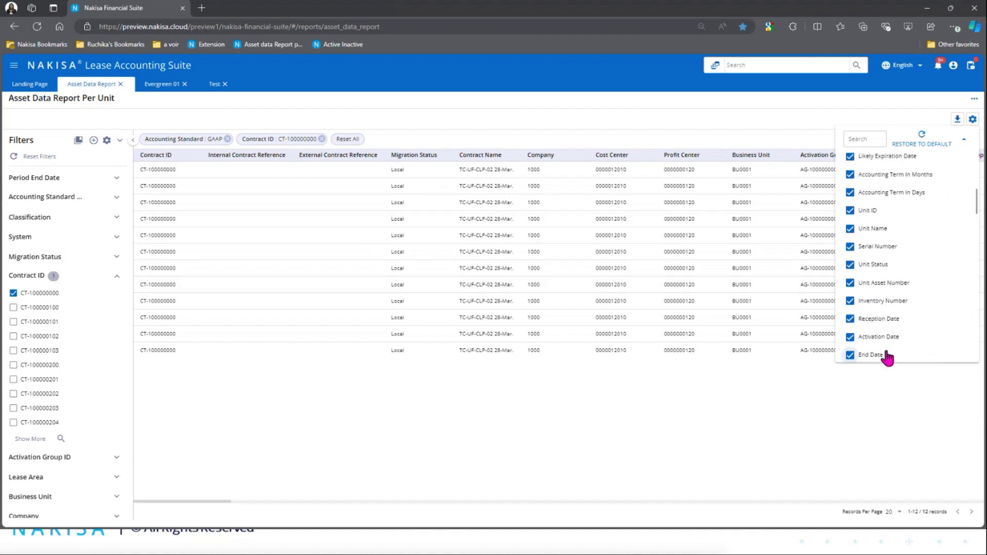
pyautogui.scroll(-3, 888, 353)
pyautogui.scroll(-3, 937, 334)
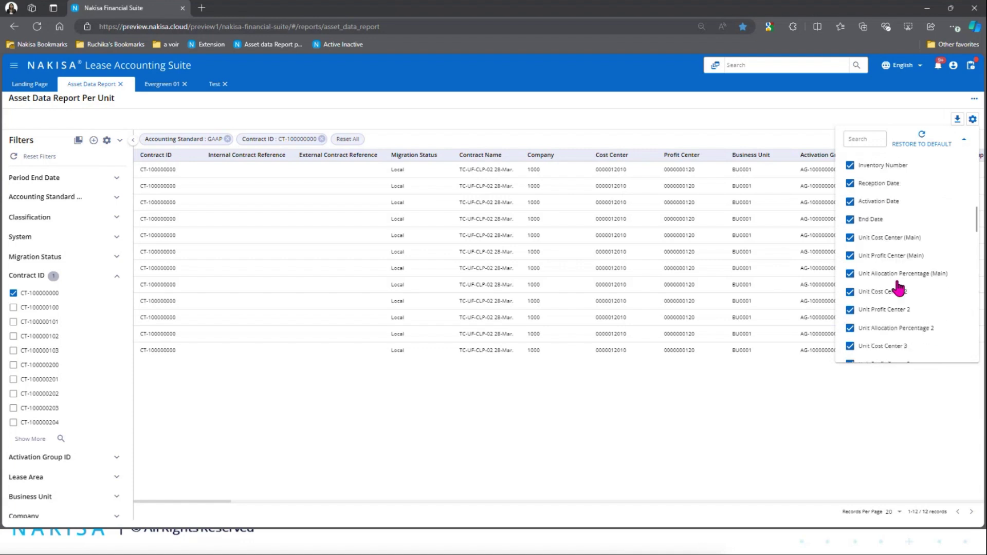
pyautogui.moveTo(875, 226); pyautogui.dragTo(875, 183)
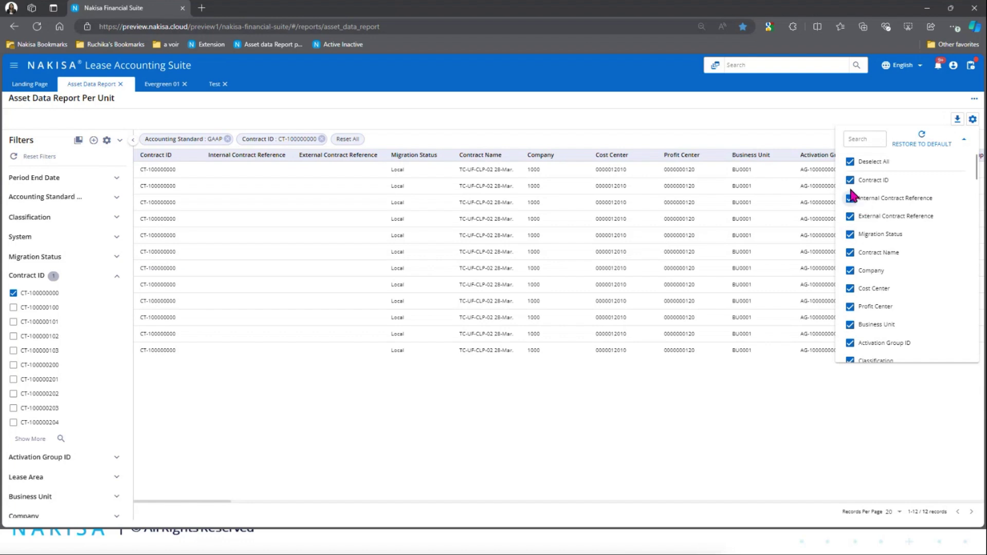
# Try reordering the report columns by placing Activation Group Status, Cost Center and Profit Center directly after Internal Contract Reference
pyautogui.click(151, 155)
pyautogui.moveTo(883, 351); pyautogui.dragTo(884, 205)
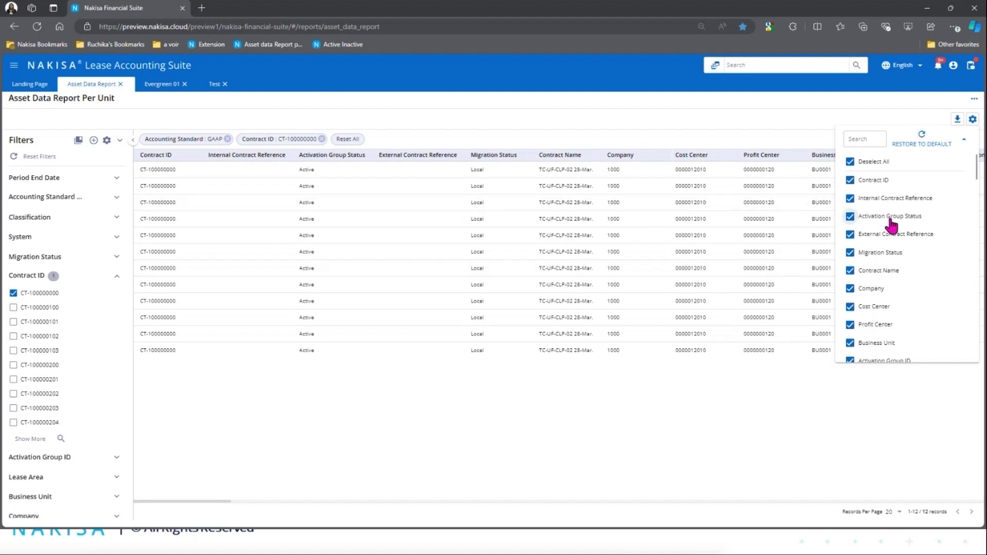
pyautogui.moveTo(891, 225); pyautogui.dragTo(843, 285)
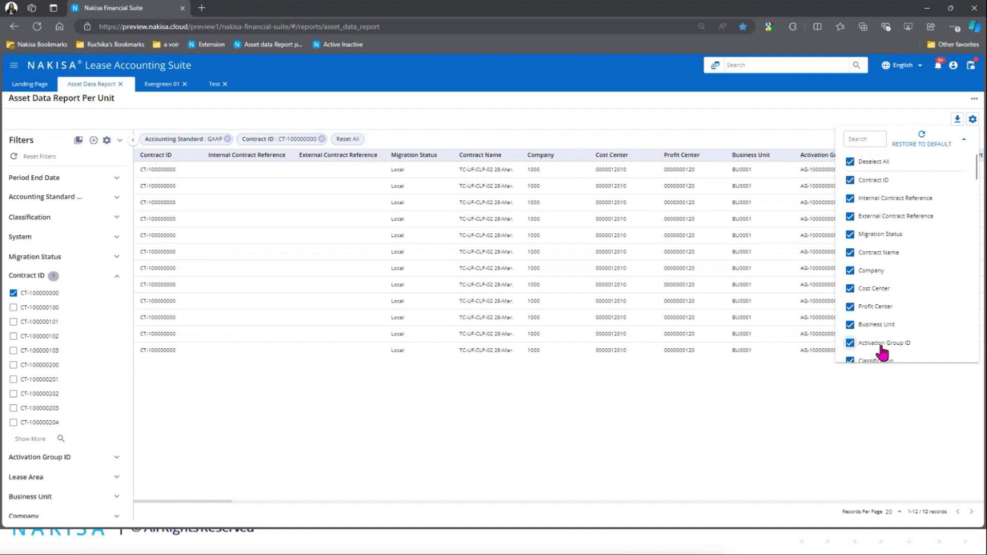
pyautogui.moveTo(880, 348); pyautogui.dragTo(881, 181)
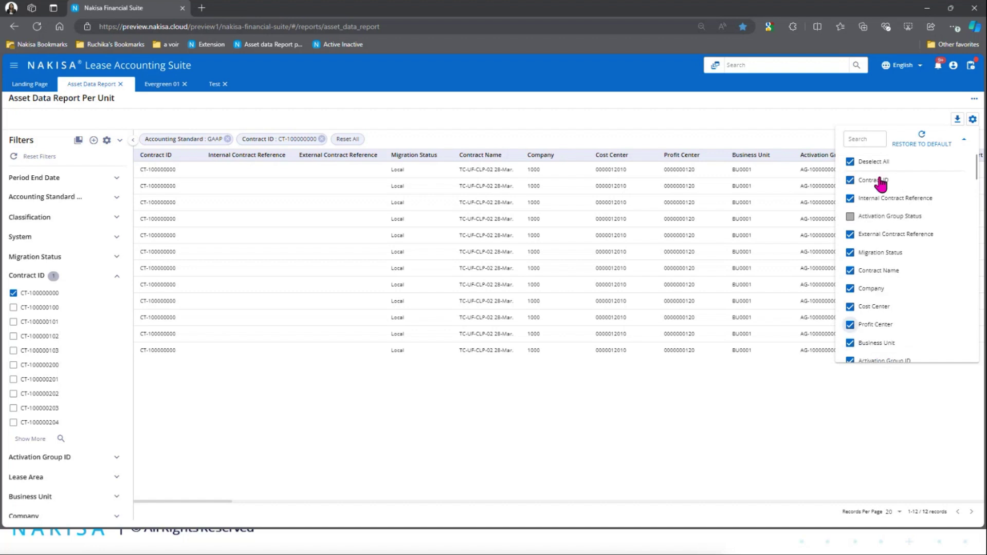
pyautogui.click(850, 217)
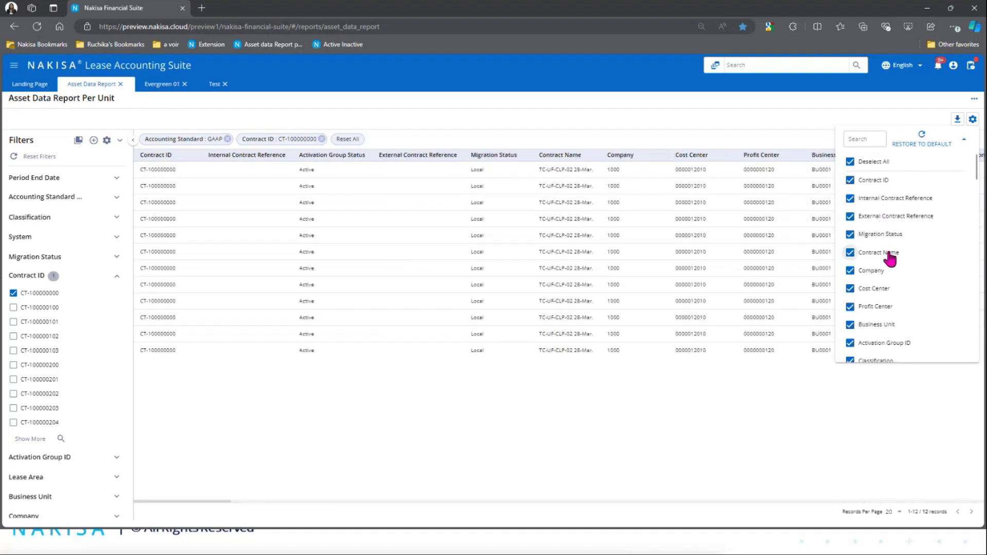
pyautogui.moveTo(888, 256); pyautogui.dragTo(882, 171)
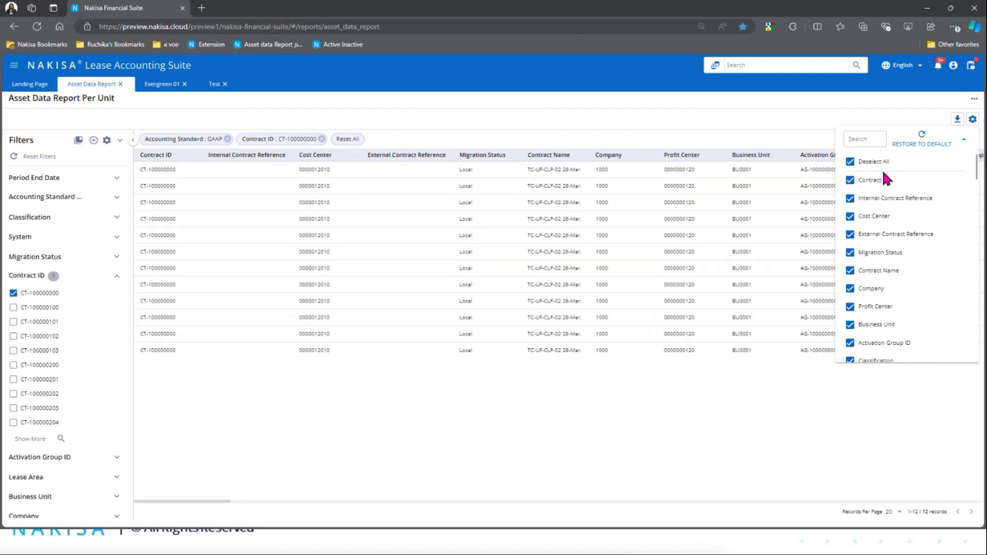
pyautogui.moveTo(894, 271); pyautogui.dragTo(892, 178)
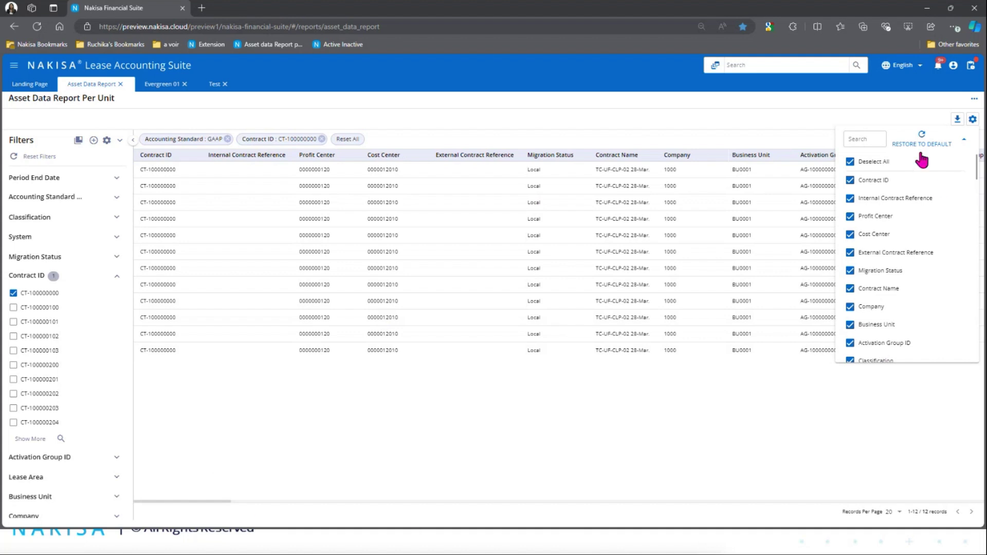
# Deselect all report columns, select them all again and close the column list
pyautogui.click(850, 162)
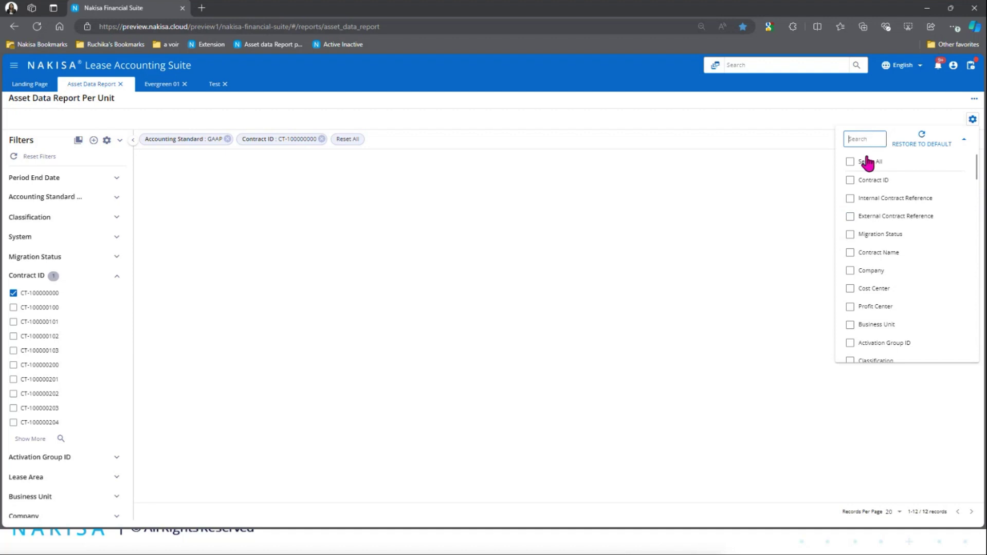
pyautogui.click(851, 162)
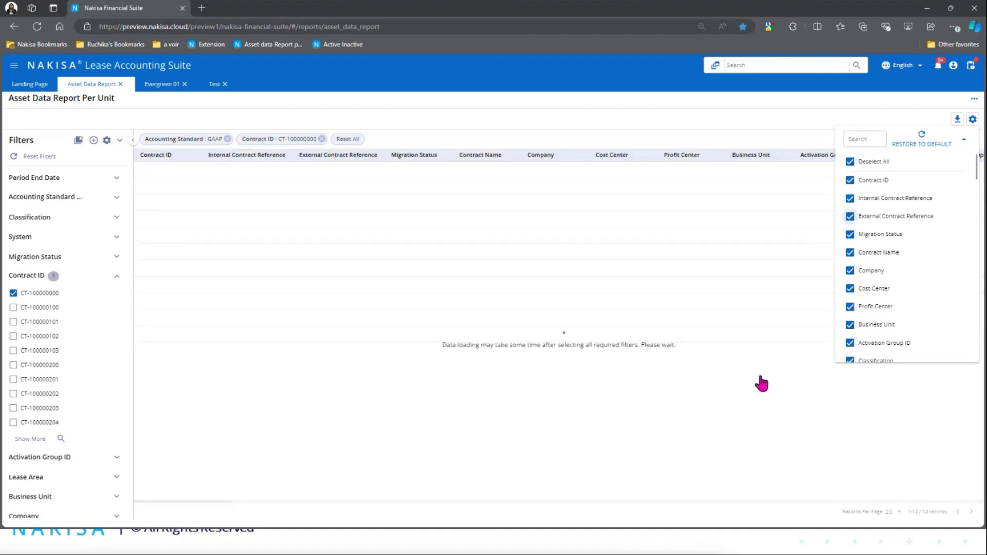
pyautogui.click(401, 468)
pyautogui.moveTo(219, 501); pyautogui.dragTo(259, 503)
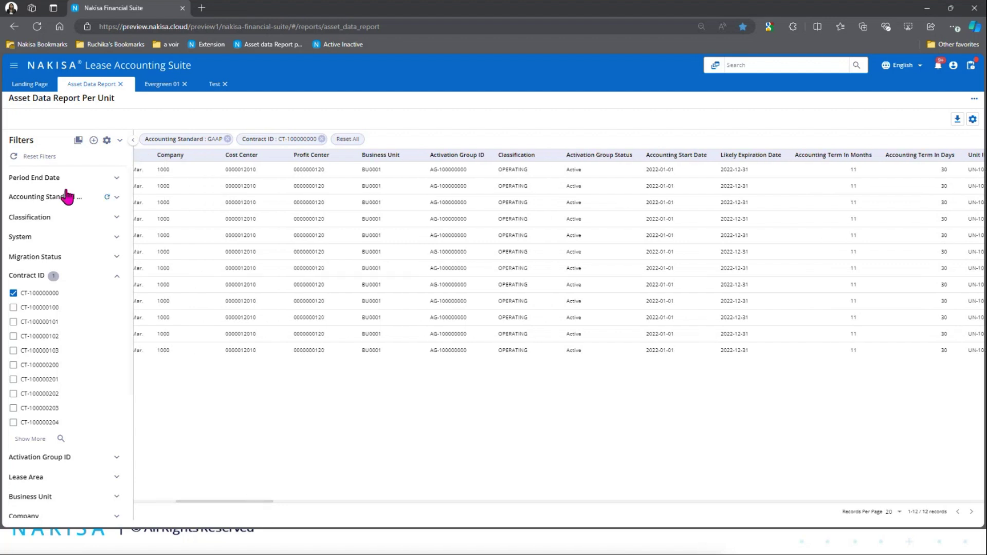
# Clear the contract ID filter and filter the report by the period end date range 2024-01-01 till 2024-03-31
pyautogui.click(56, 179)
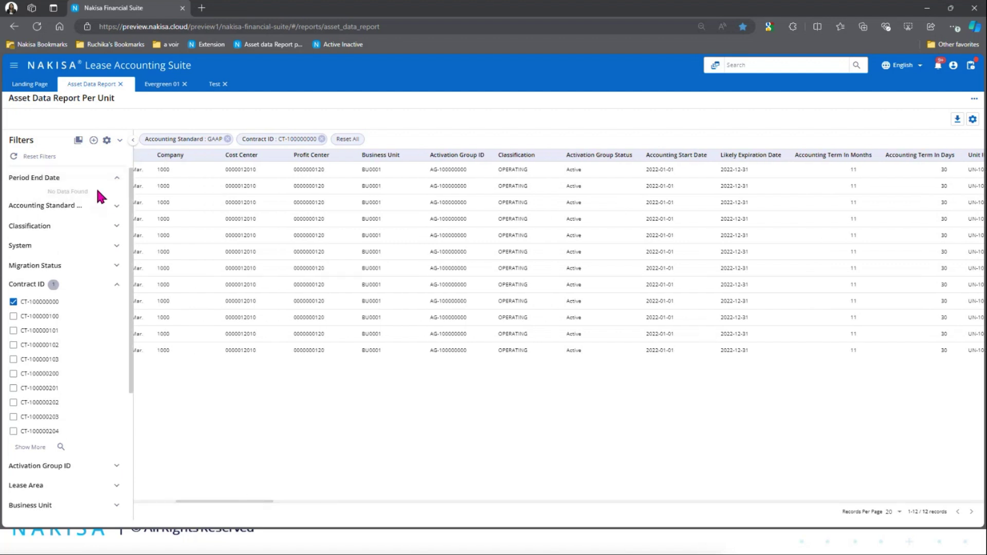
pyautogui.moveTo(97, 187)
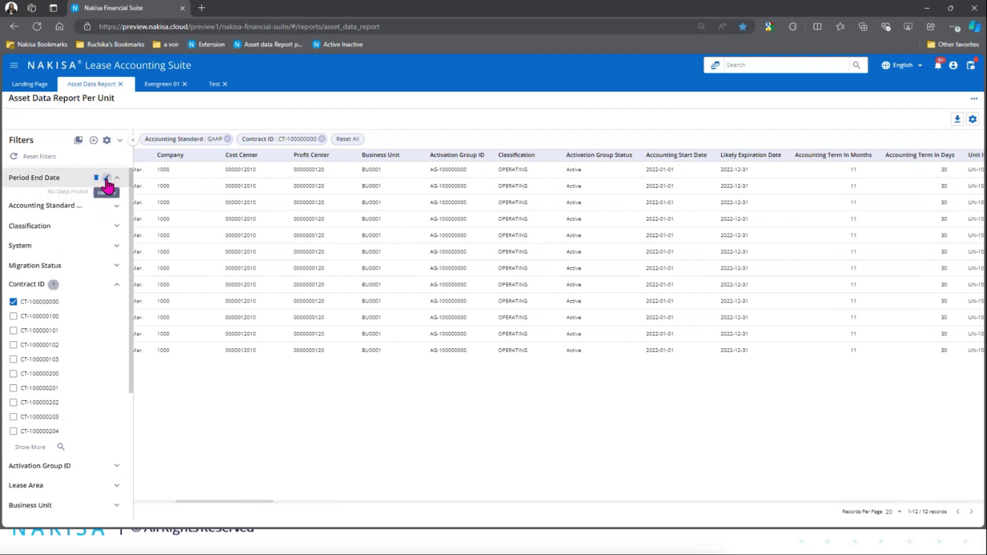
pyautogui.click(106, 178)
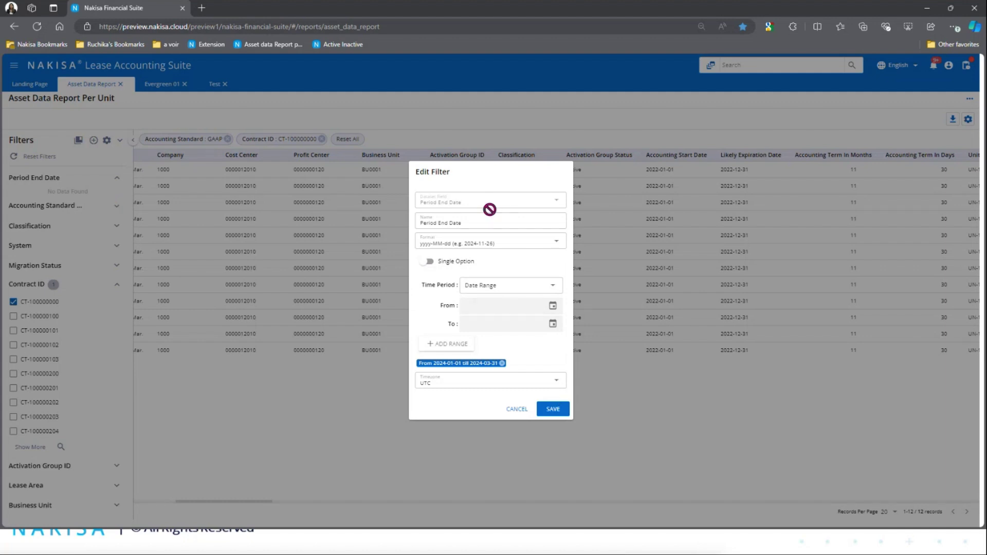
pyautogui.click(479, 219)
pyautogui.click(519, 413)
pyautogui.click(13, 301)
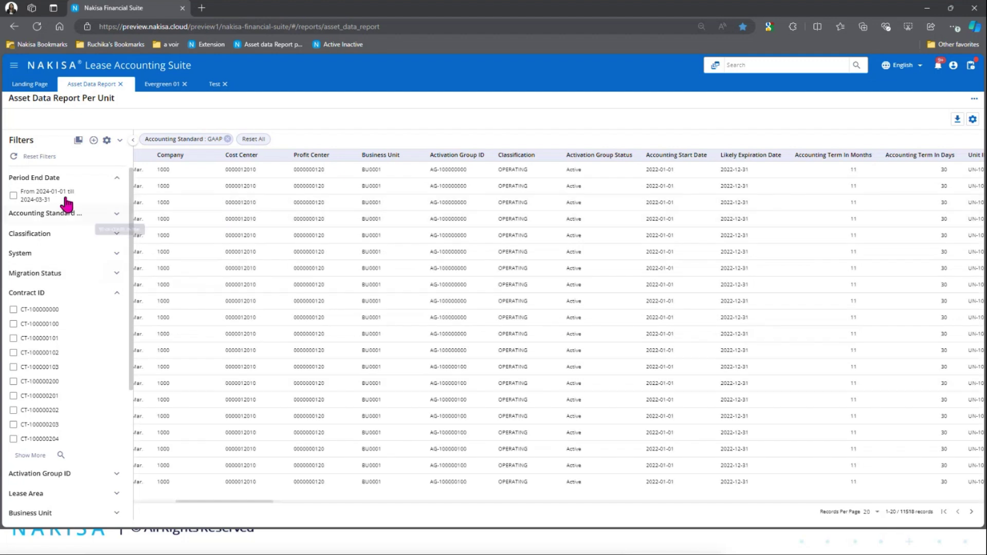
pyautogui.click(14, 196)
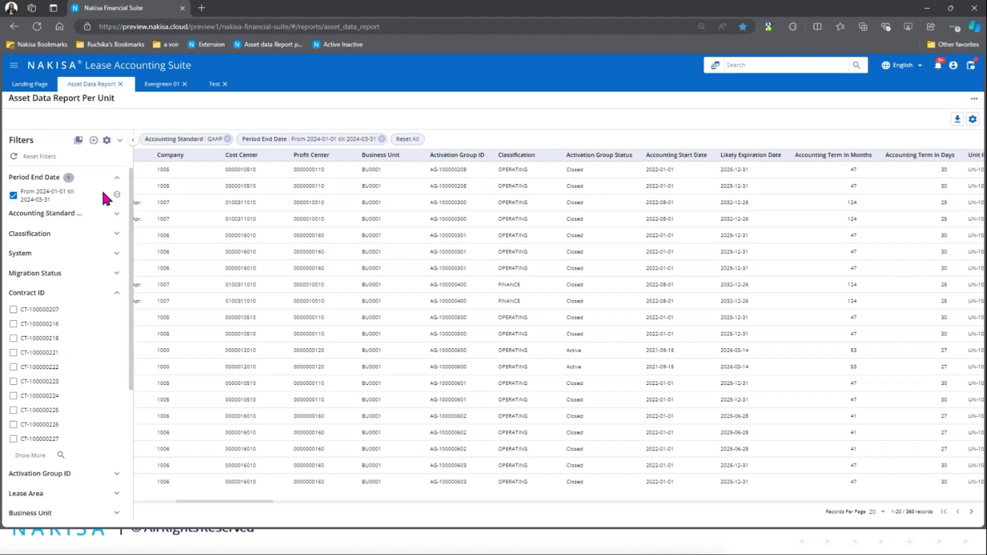
# Replace the Period End Date filter's range with 2024-11-01 till 2024-11-30 and save the filter
pyautogui.moveTo(82, 180)
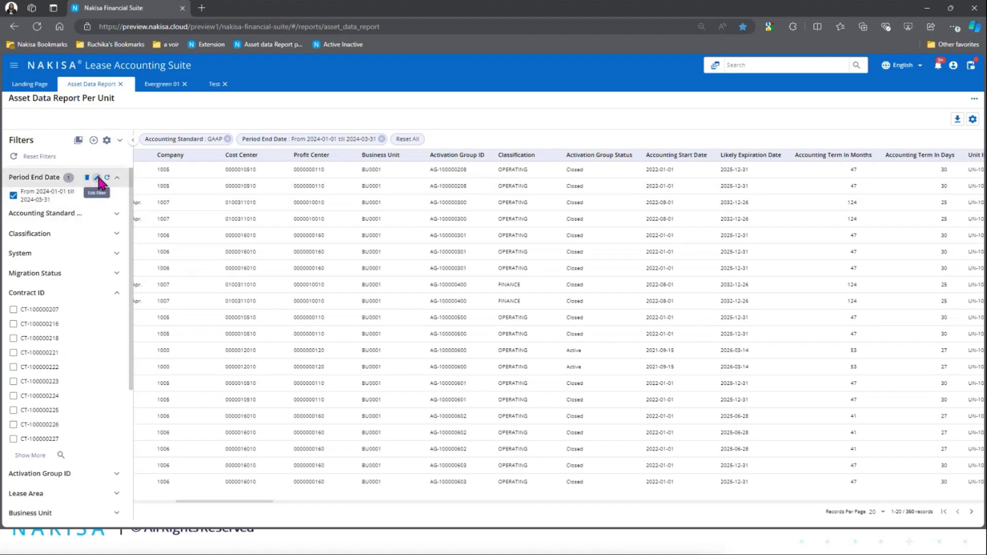
pyautogui.click(98, 178)
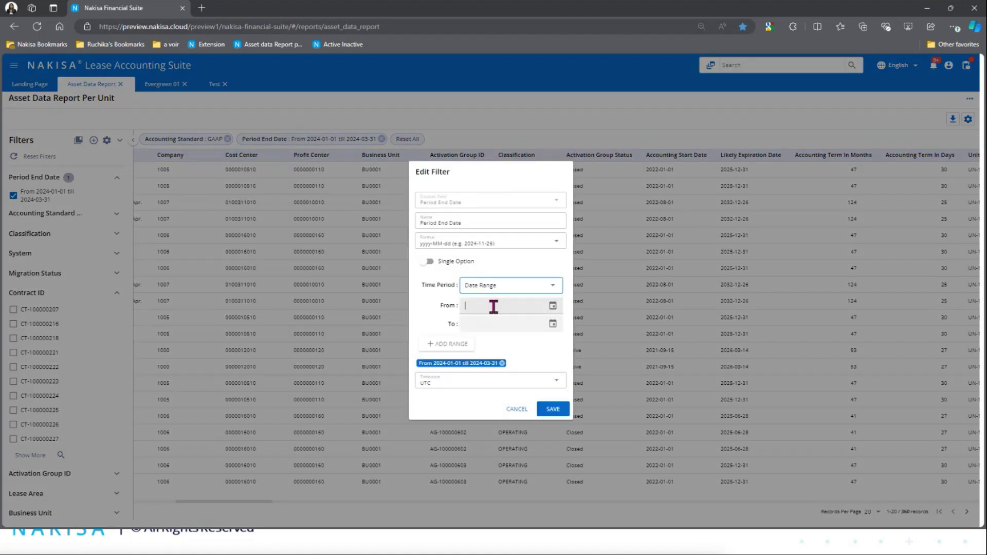
pyautogui.click(494, 305)
pyautogui.click(502, 362)
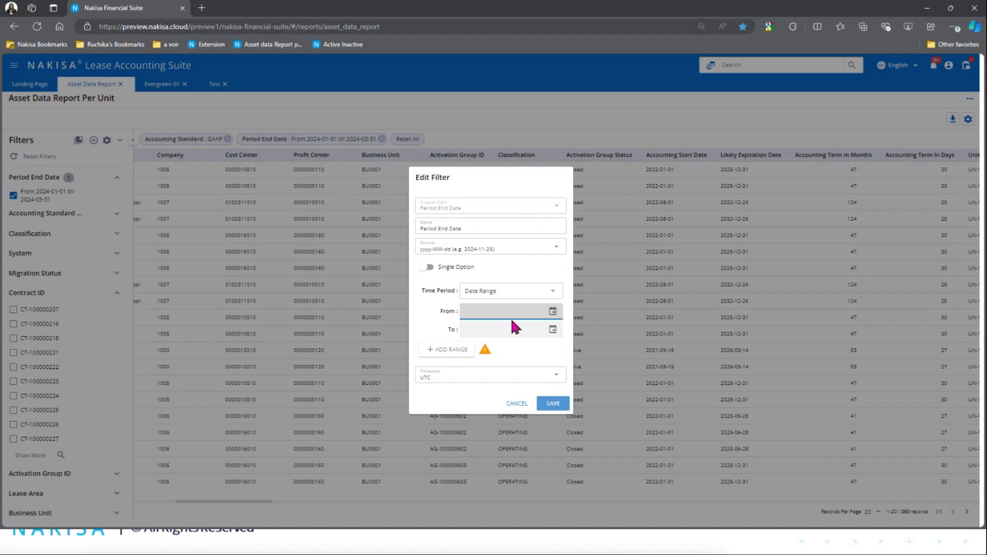
pyautogui.click(552, 311)
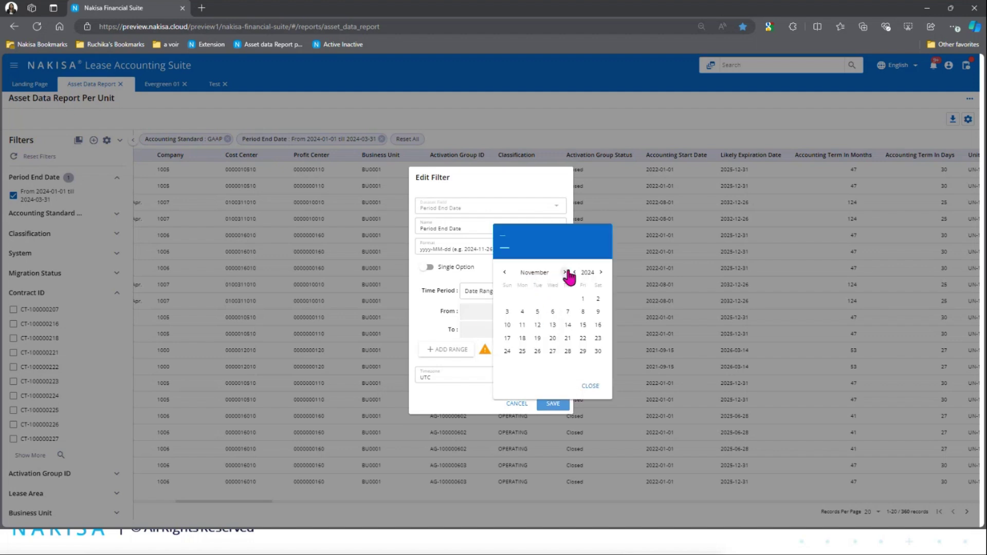
pyautogui.click(583, 299)
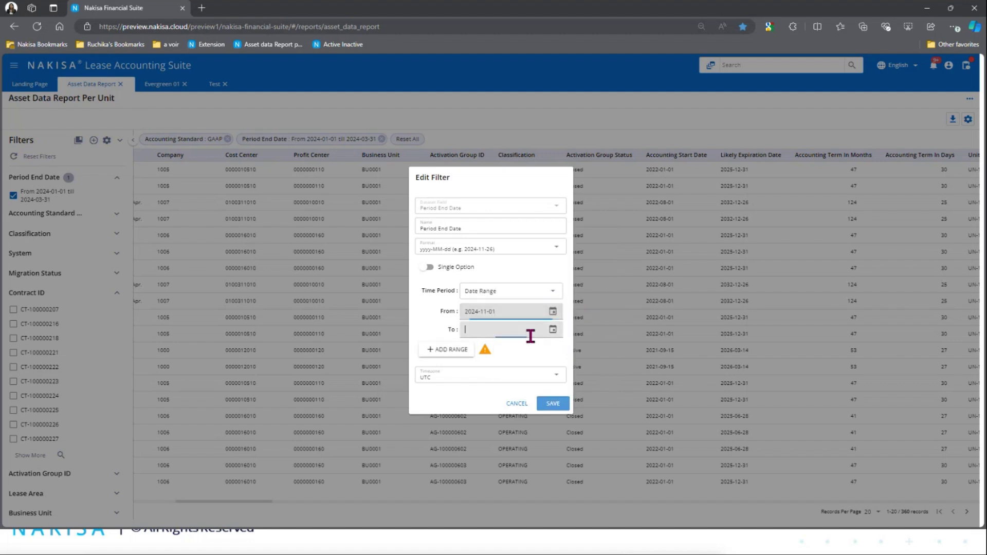
pyautogui.click(540, 333)
pyautogui.click(552, 332)
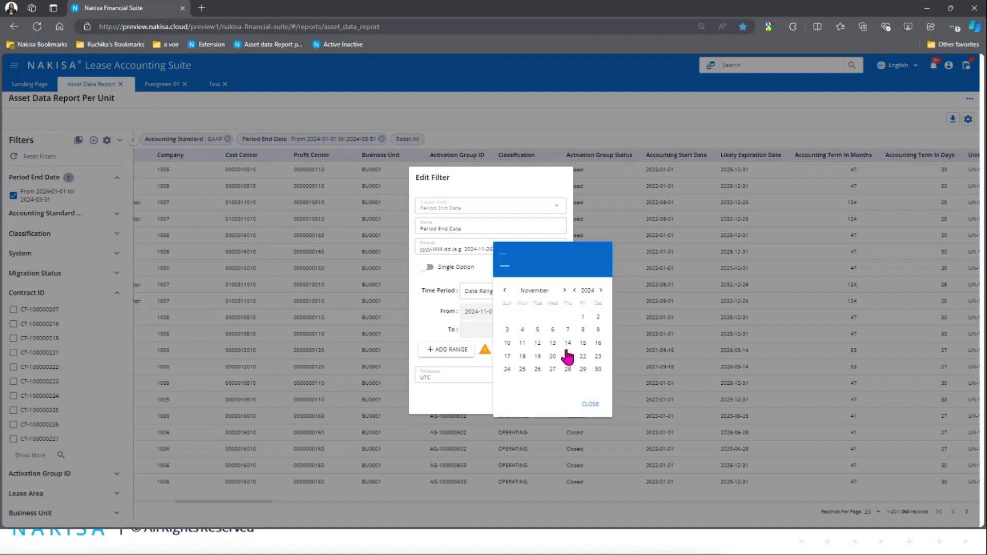
pyautogui.click(591, 369)
pyautogui.click(446, 349)
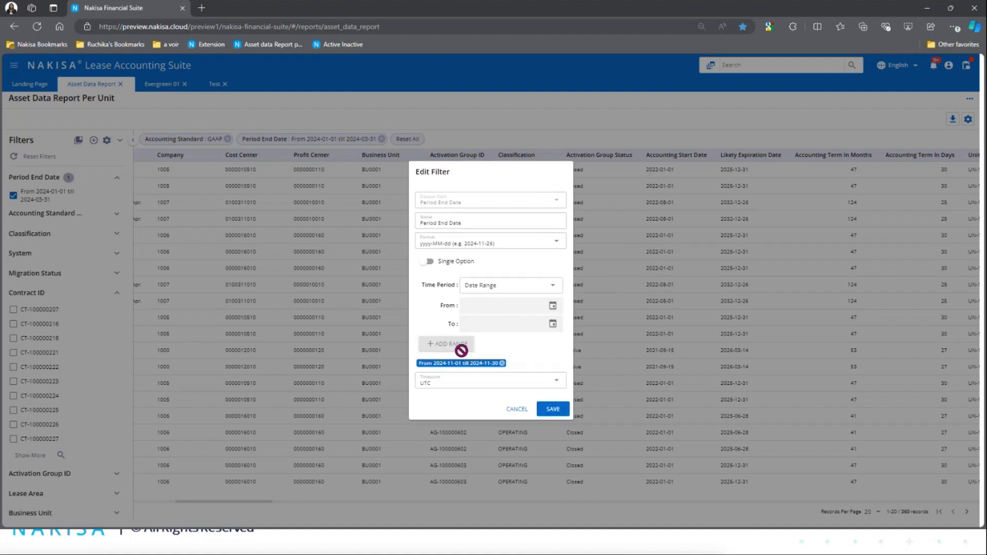
pyautogui.click(551, 411)
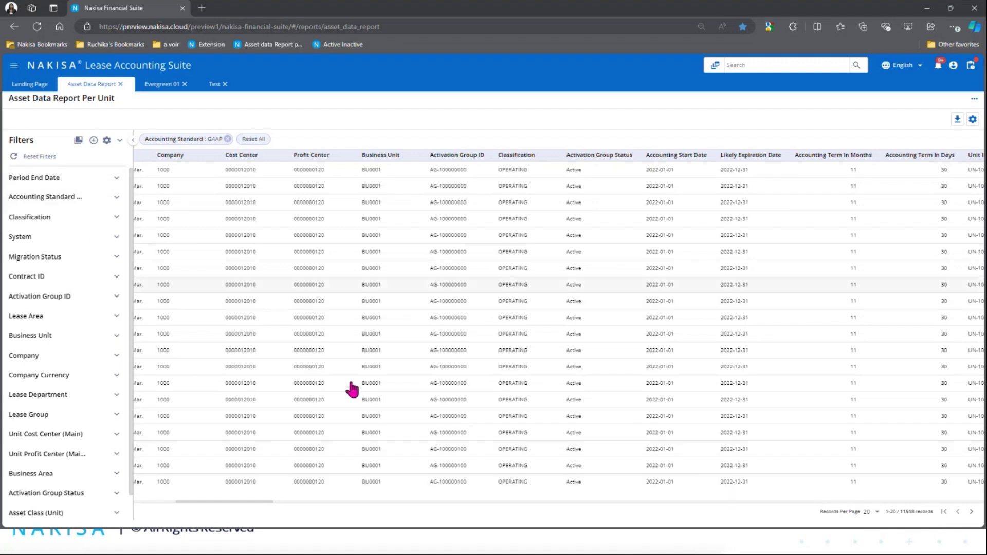
# Filter the report by contract ID CT-100000100 and view its unit columns
pyautogui.click(51, 276)
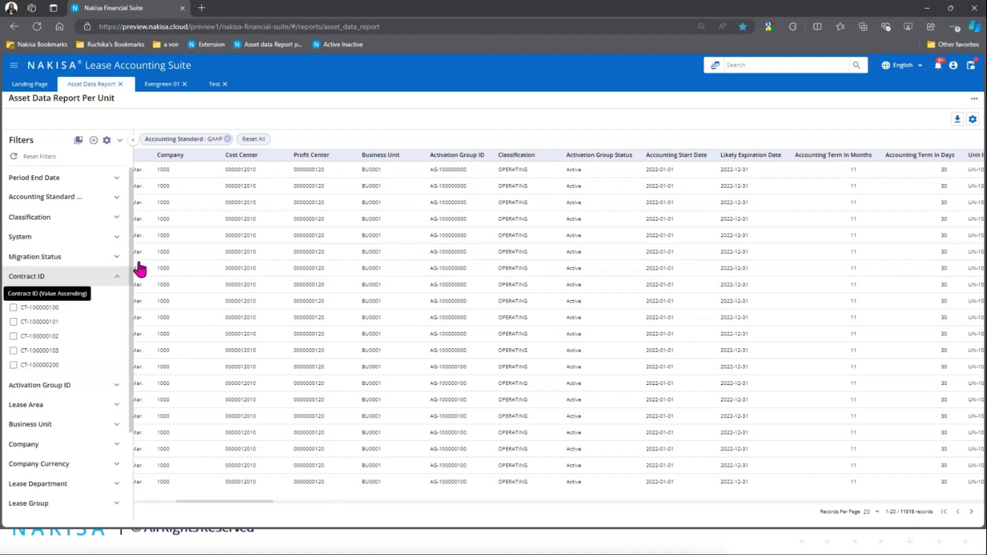
pyautogui.click(30, 308)
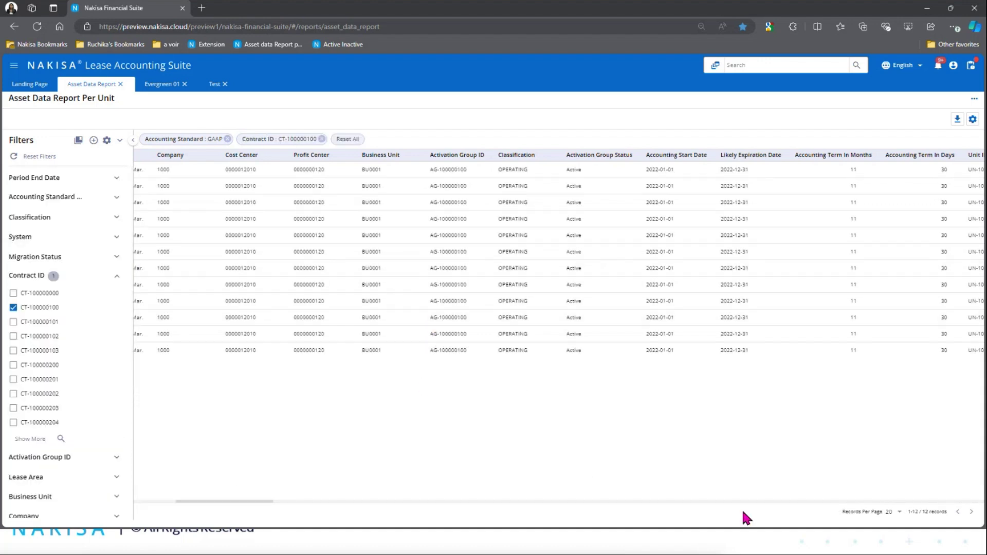
pyautogui.moveTo(255, 499); pyautogui.dragTo(364, 526)
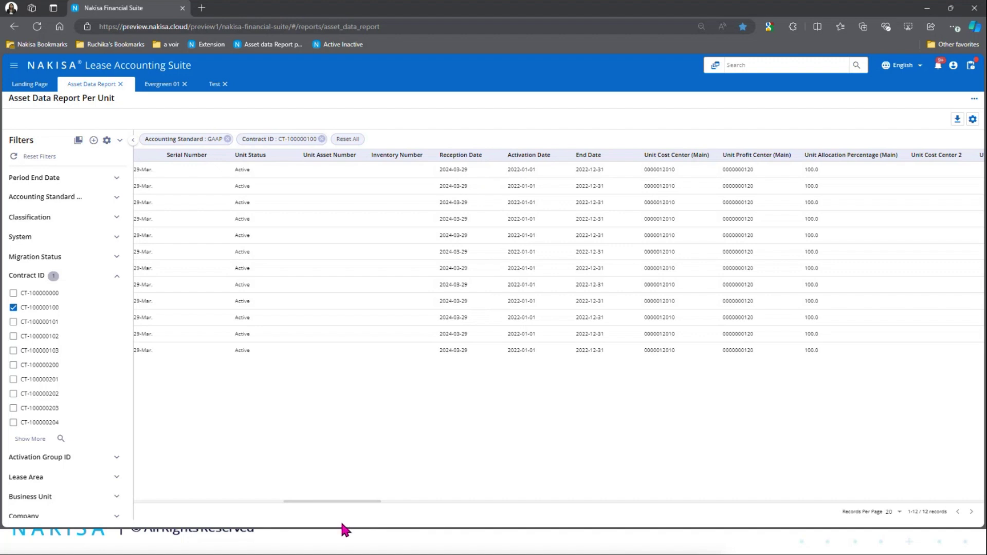
pyautogui.moveTo(348, 509); pyautogui.dragTo(154, 502)
pyautogui.click(261, 419)
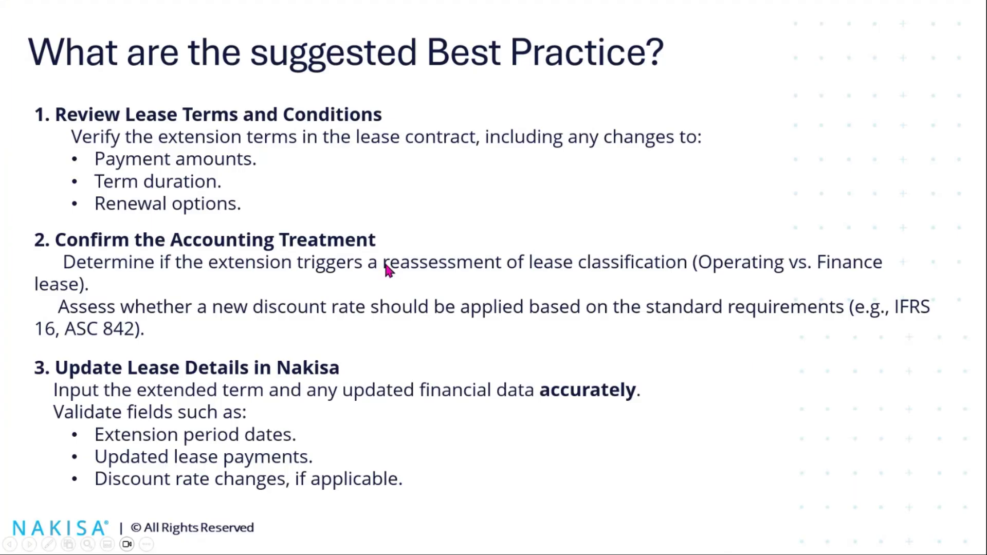
pyautogui.press('Left')
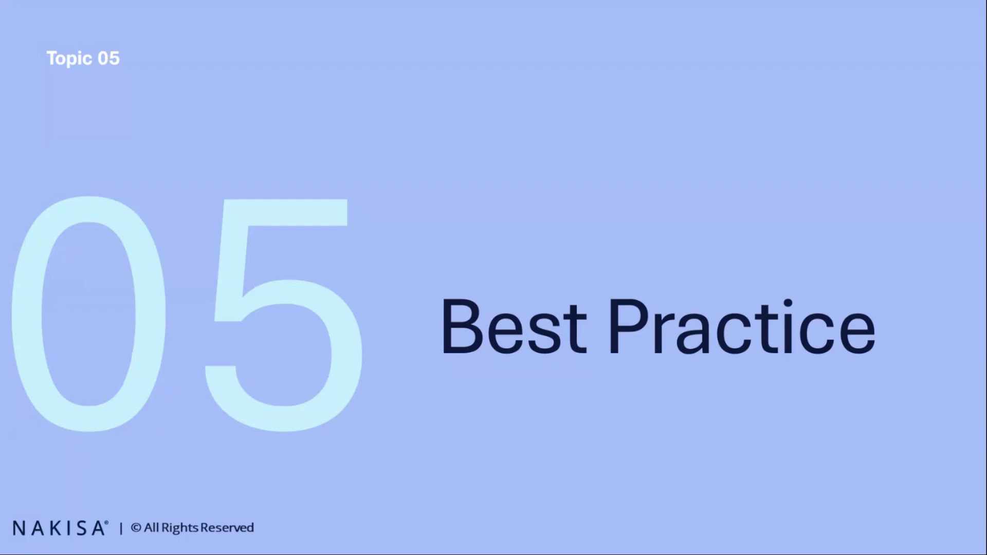
pyautogui.press('Right')
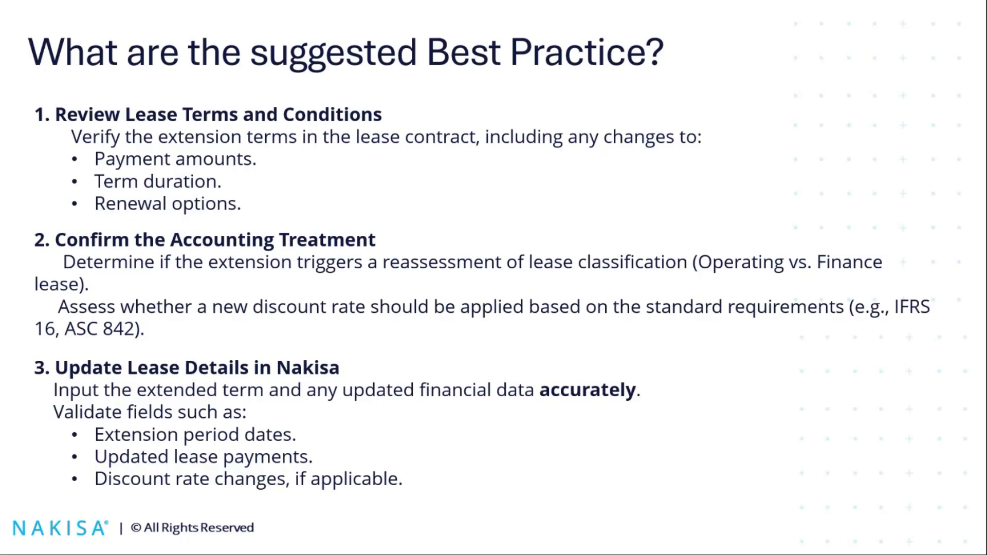